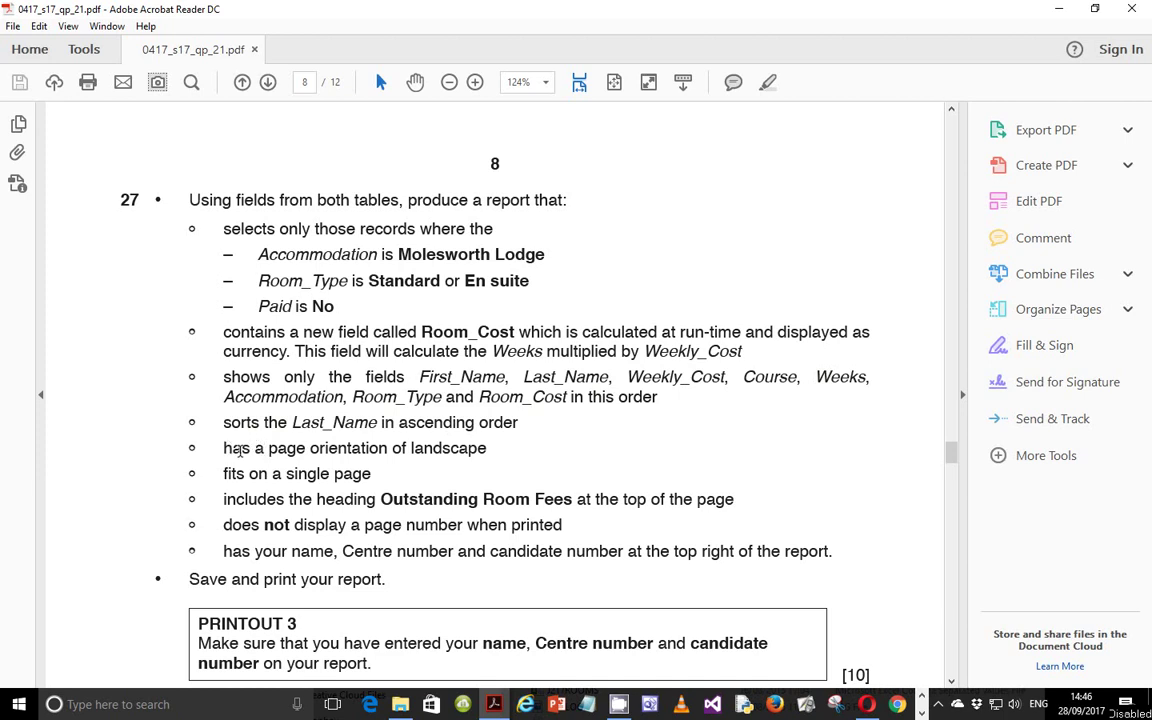
Review the question 27 report requirements in the exam paper, including record criteria, fields, page layout, heading and candidate details.
left_click_drag(224, 474, 316, 490)
left_click_drag(224, 499, 690, 500)
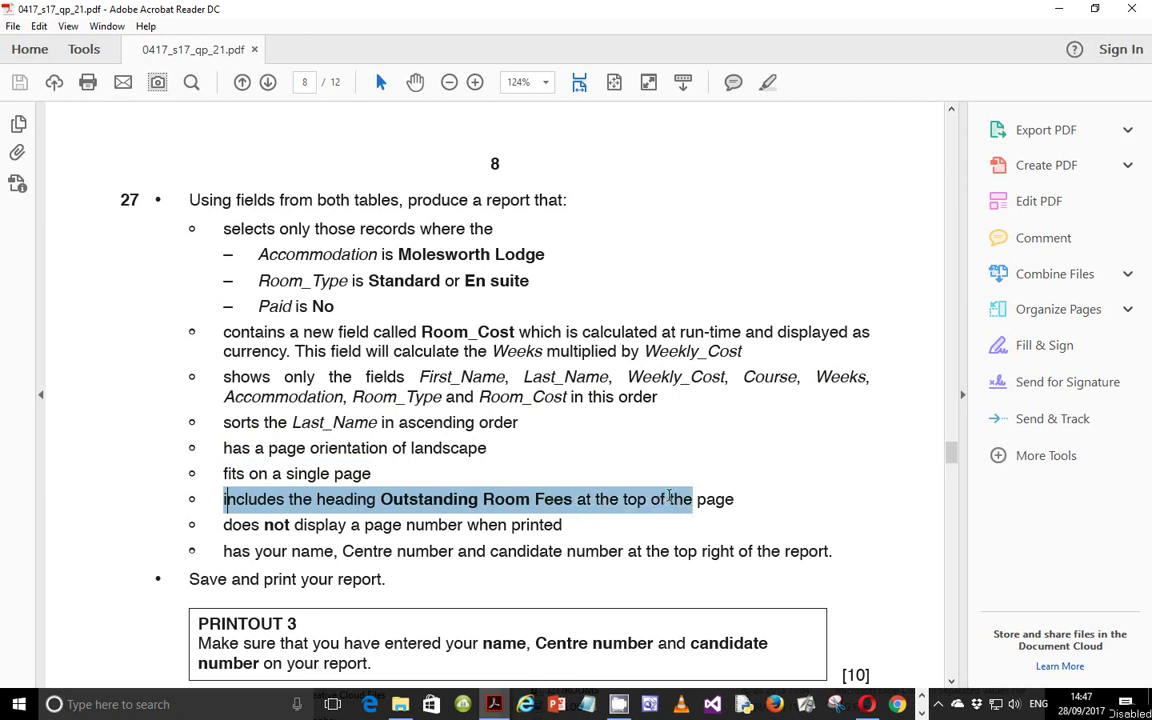
left_click(227, 524)
left_click_drag(227, 524, 553, 526)
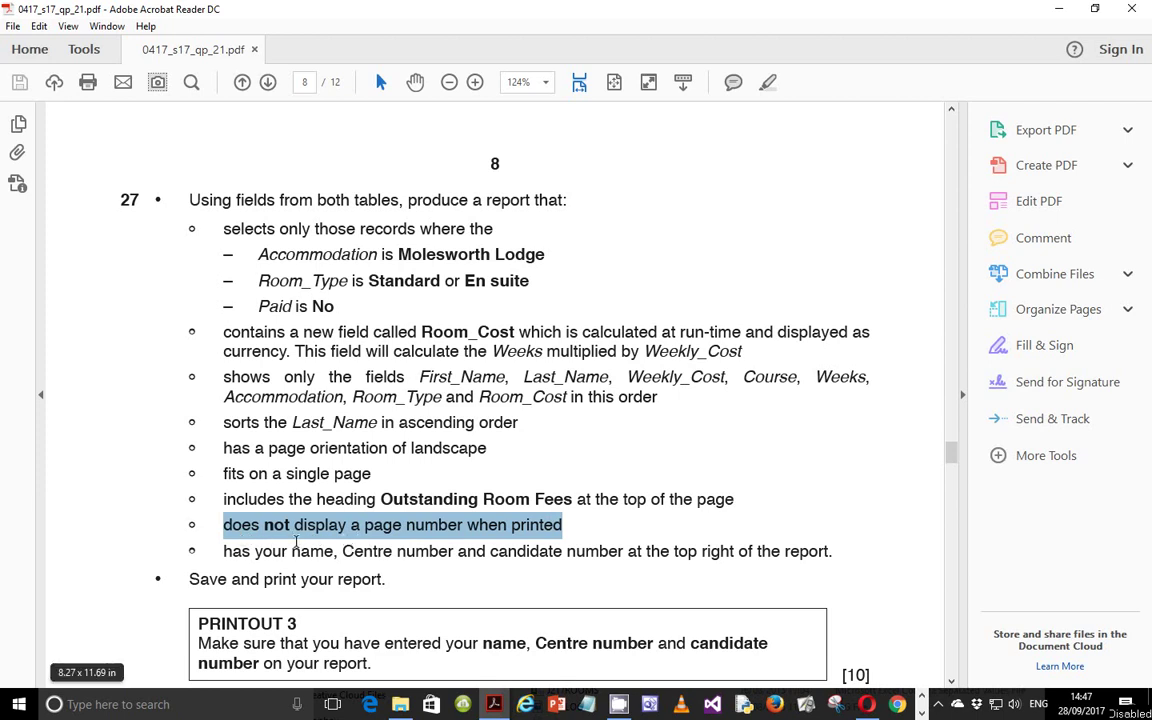
left_click_drag(226, 551, 818, 571)
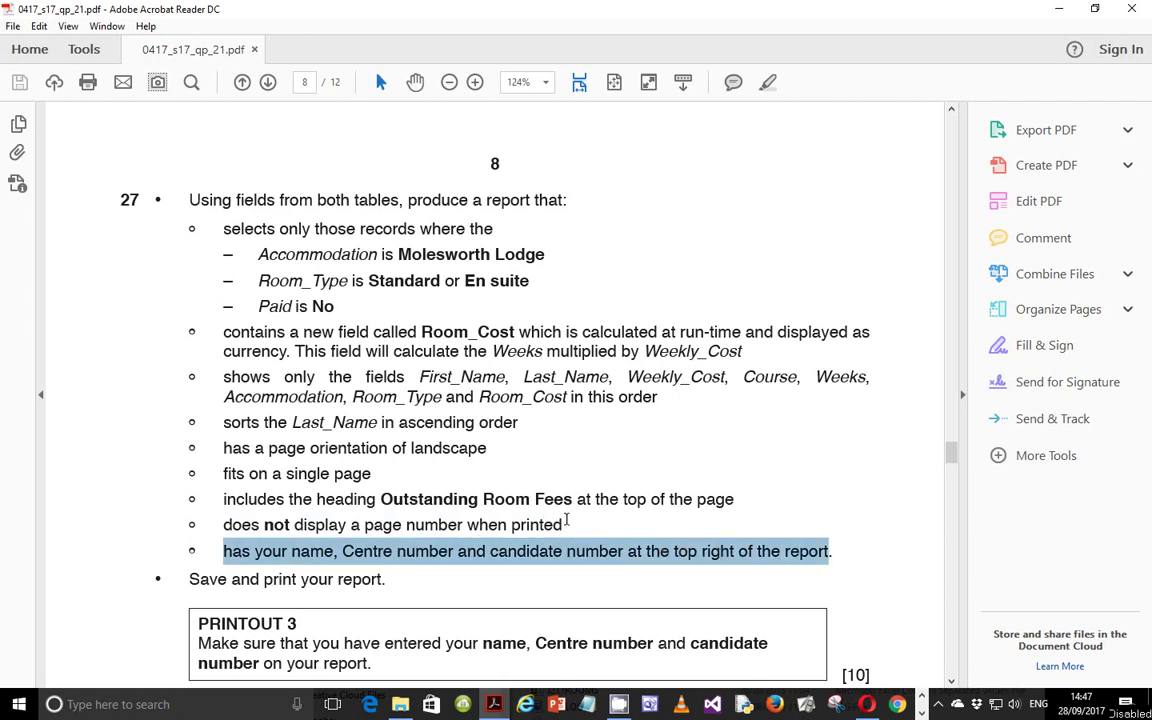
scroll(443, 472, "down", 1)
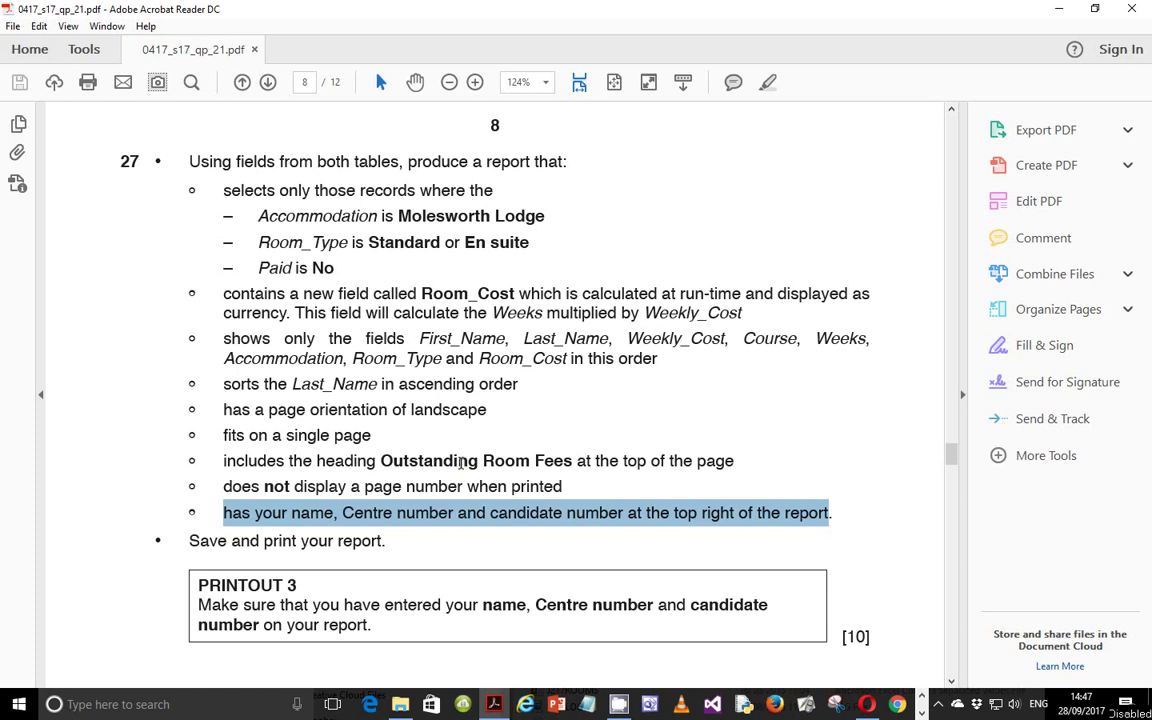
left_click_drag(174, 174, 224, 189)
left_click(656, 358)
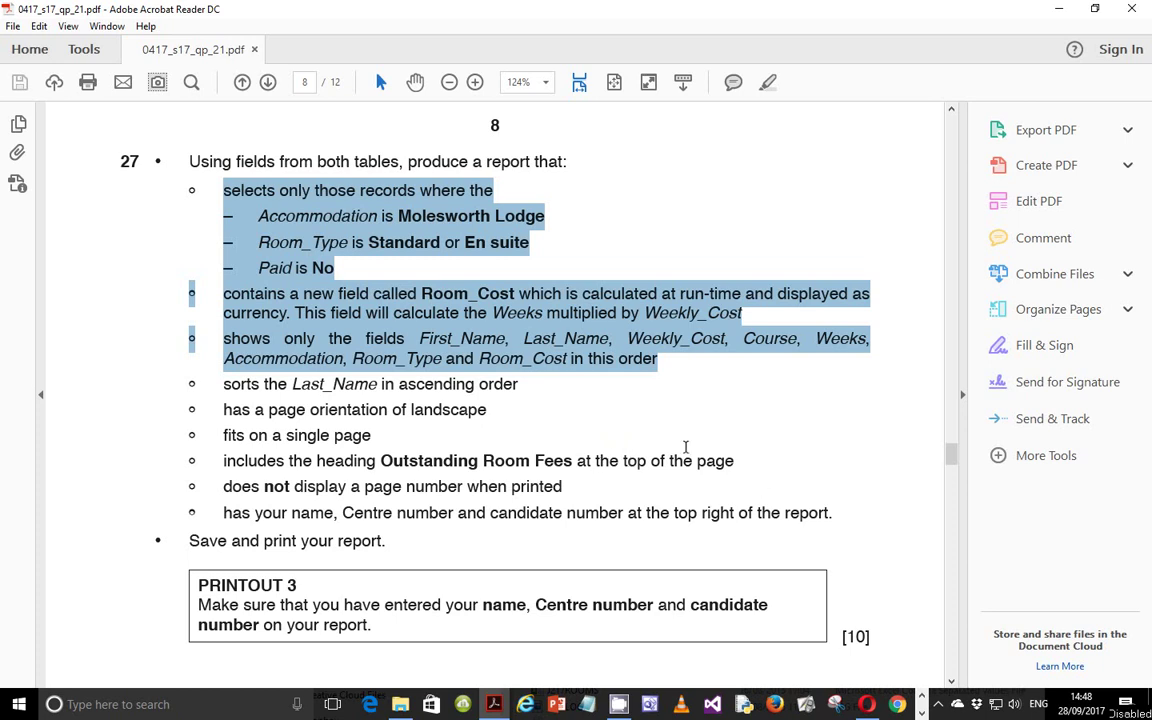
left_click(579, 441)
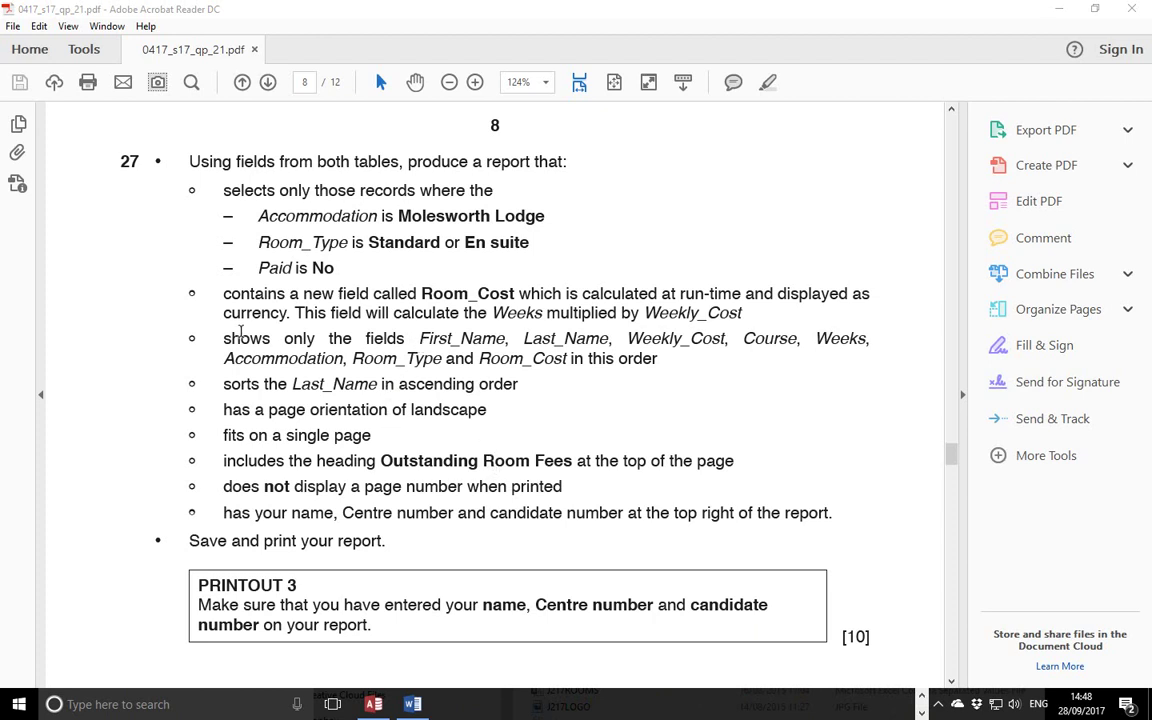
Capture the part of question 27 from its opening line through the required field order and print the captured area.
key("Print")
left_click_drag(153, 145, 901, 372)
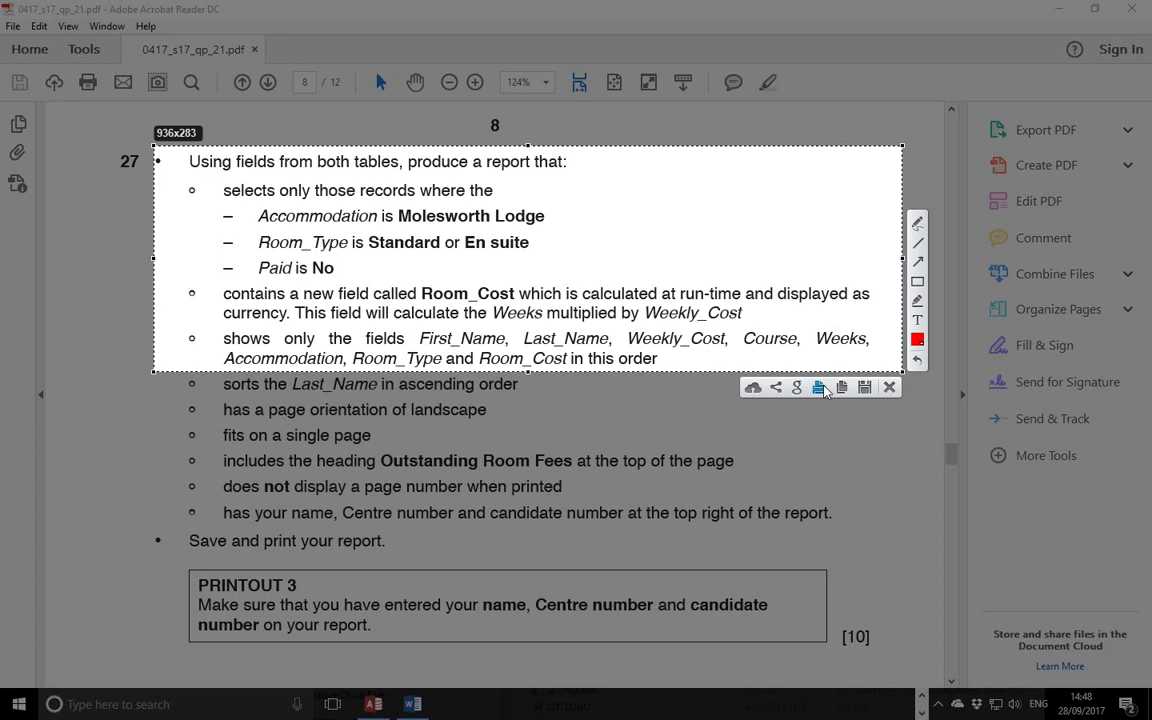
left_click(818, 392)
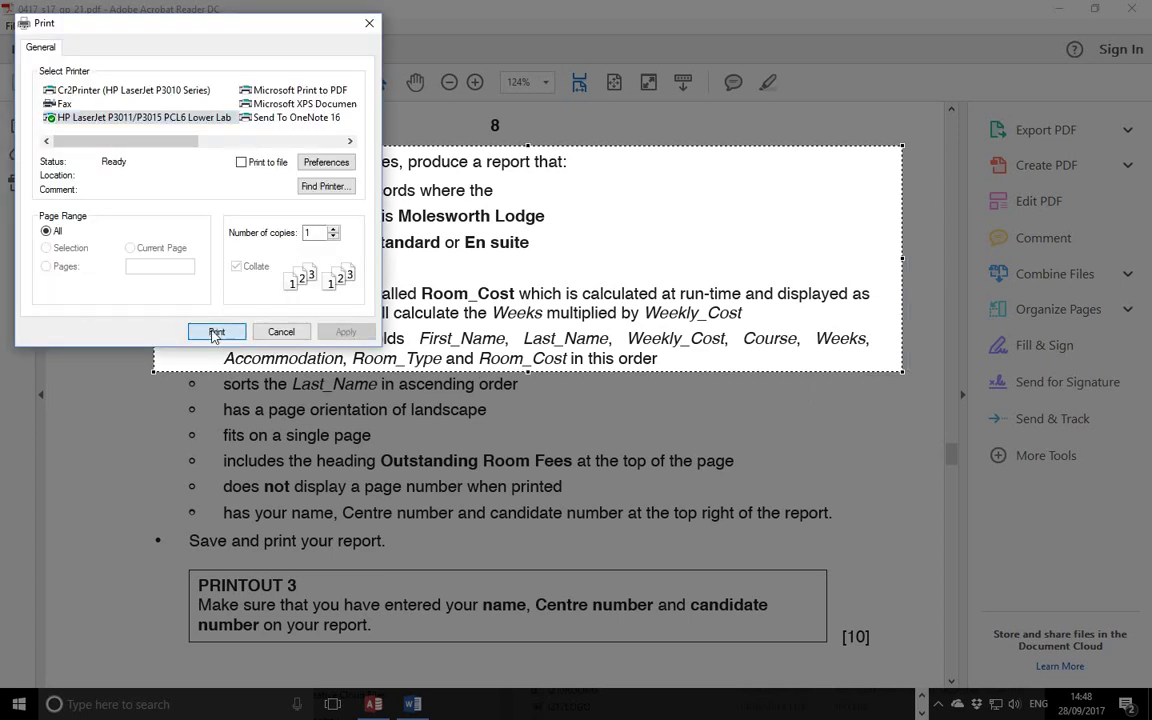
left_click(216, 333)
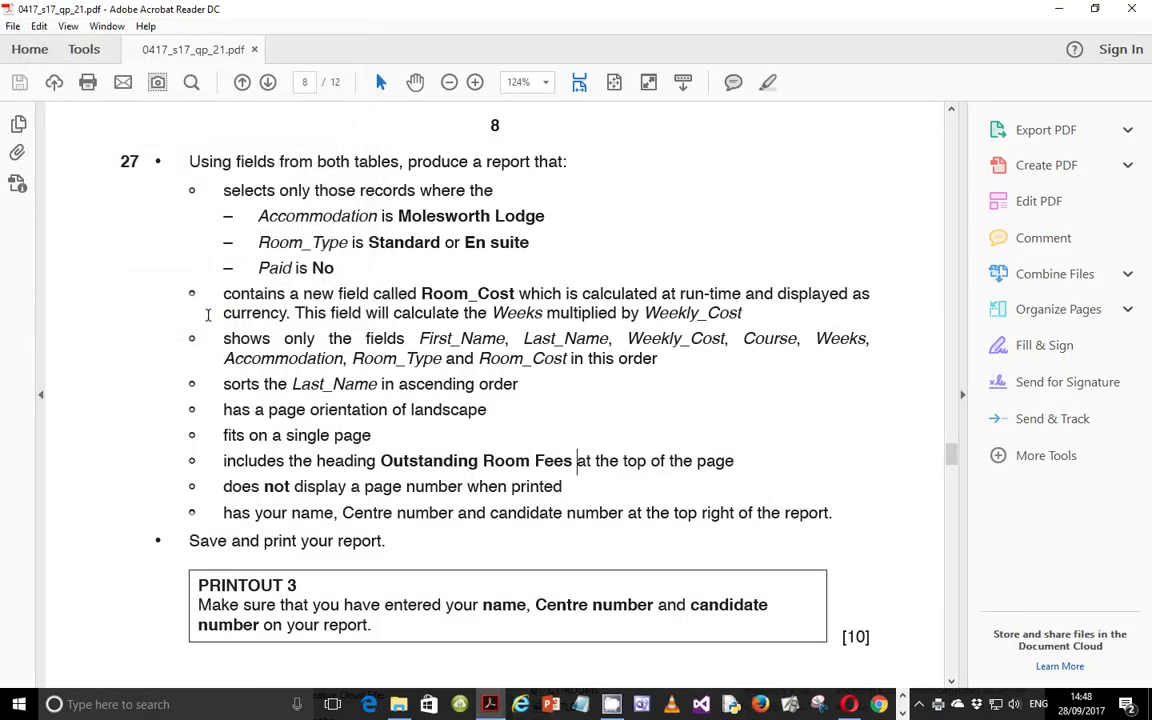
left_click_drag(213, 330, 689, 365)
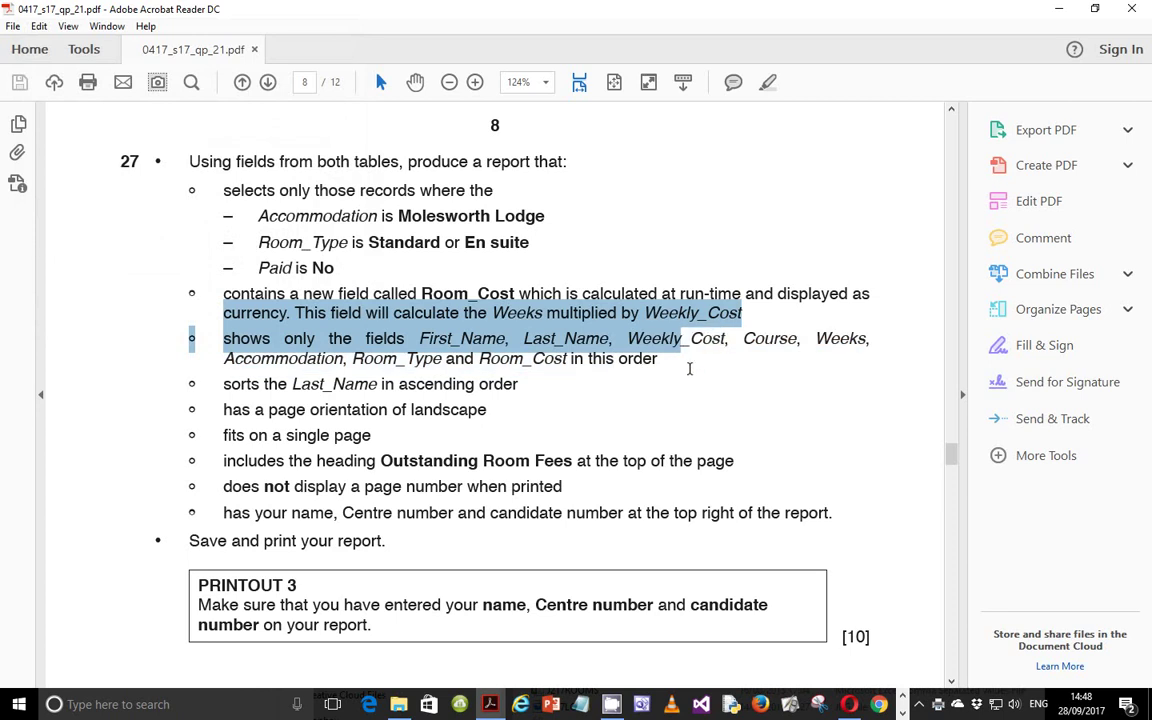
left_click(676, 362)
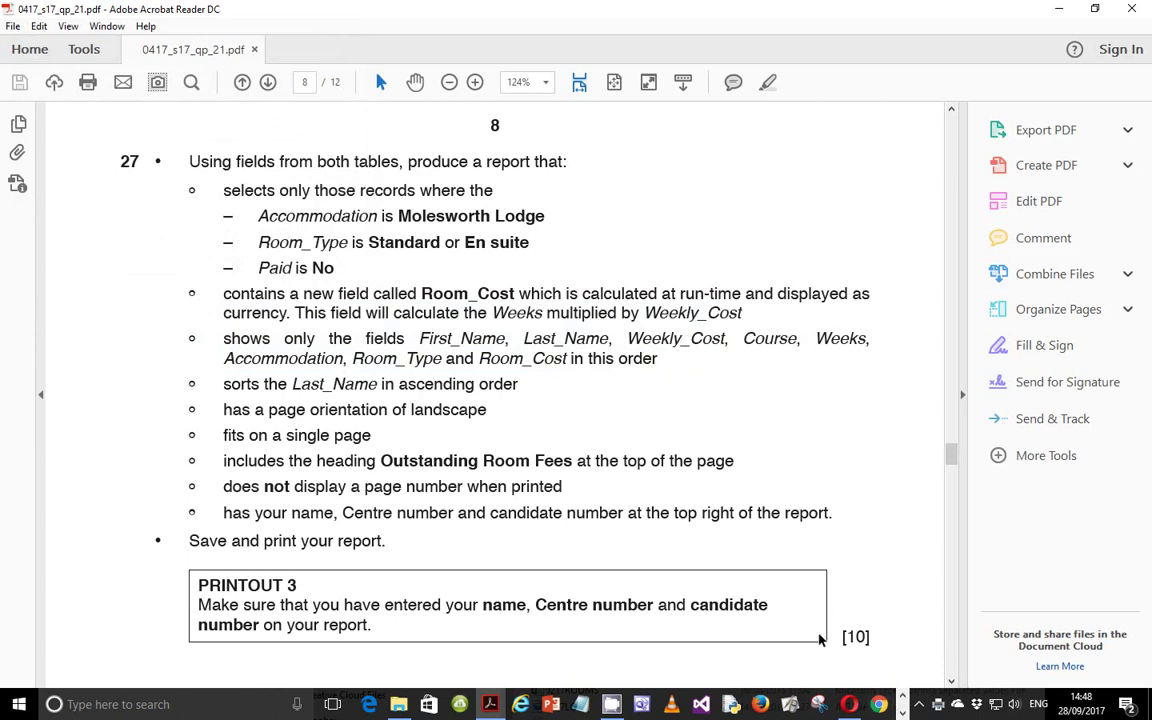
Switch to the Access database and close the Art Summer Schools report.
left_click(903, 705)
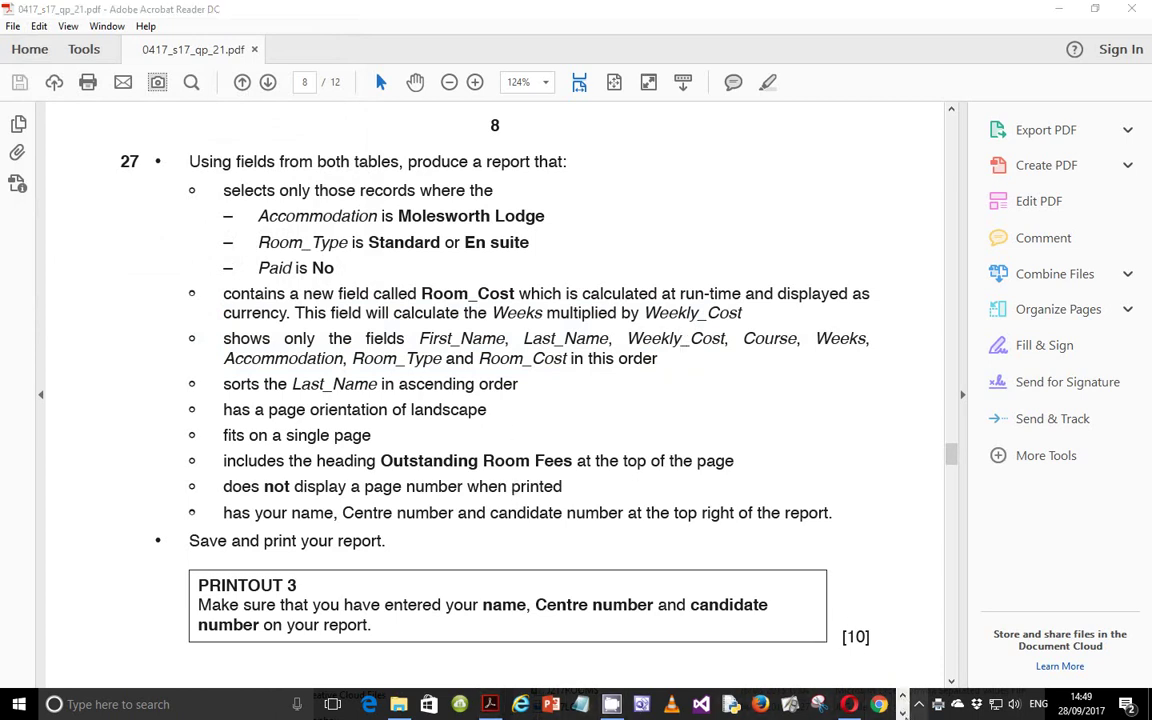
key("ctrl+super+Right")
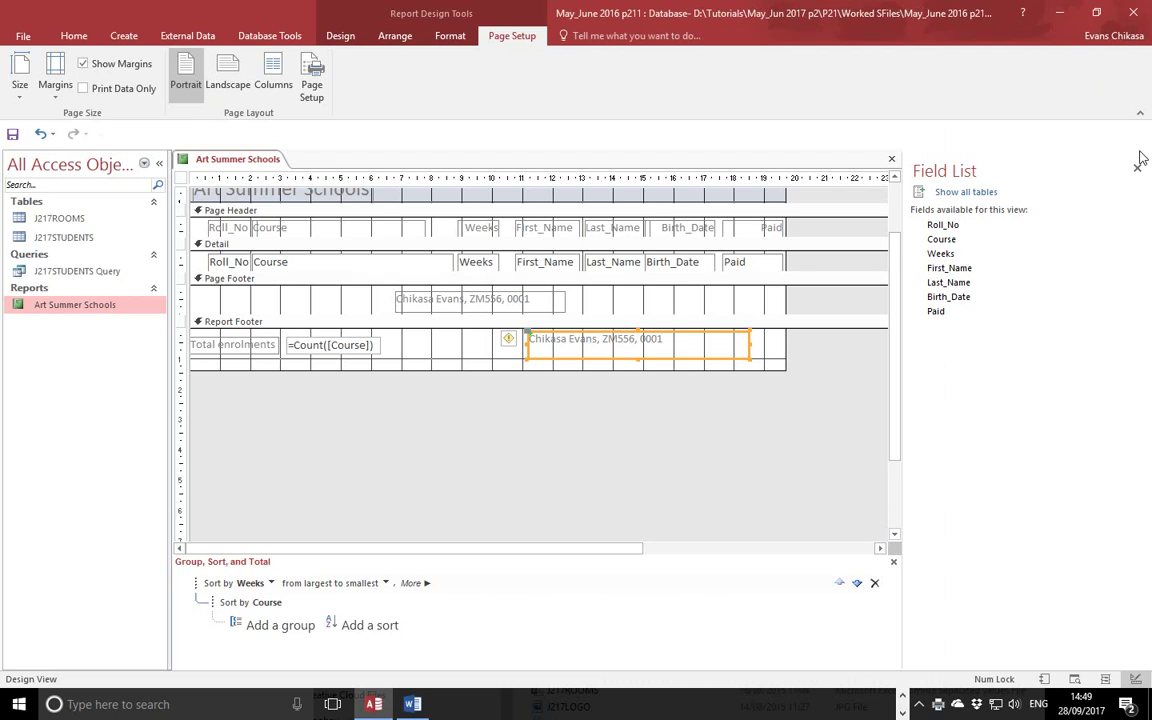
left_click(891, 158)
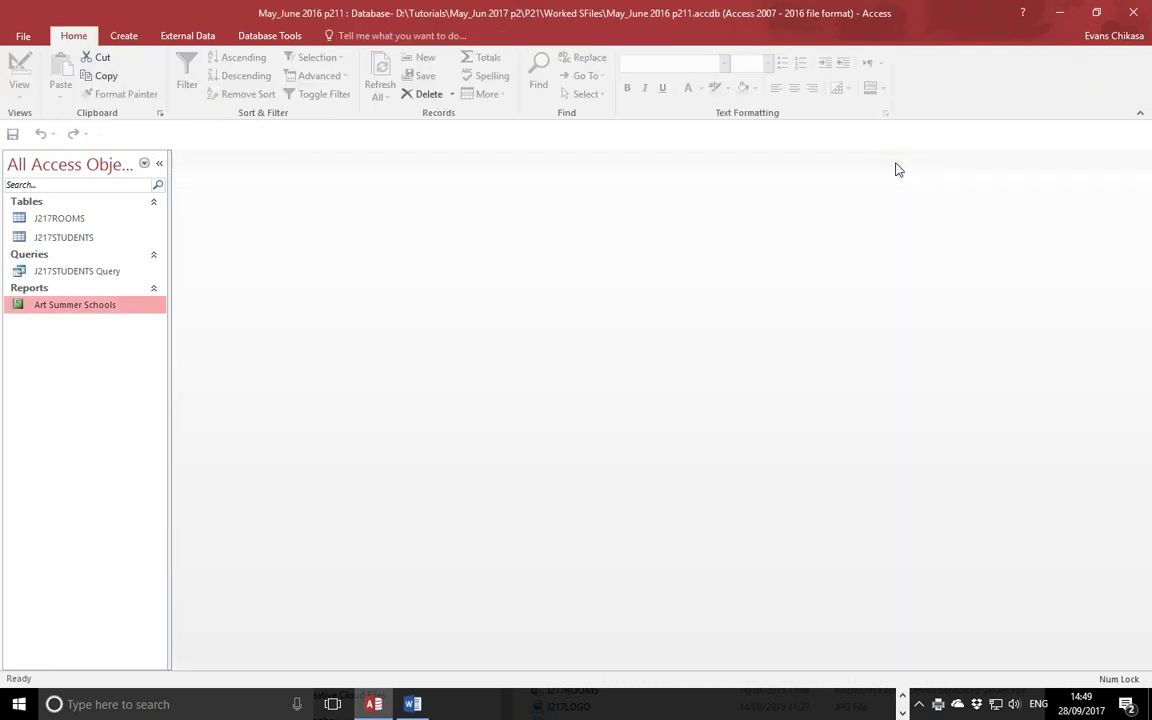
Start a new query with the Simple Query Wizard and check the required fields in the exam paper.
left_click(125, 38)
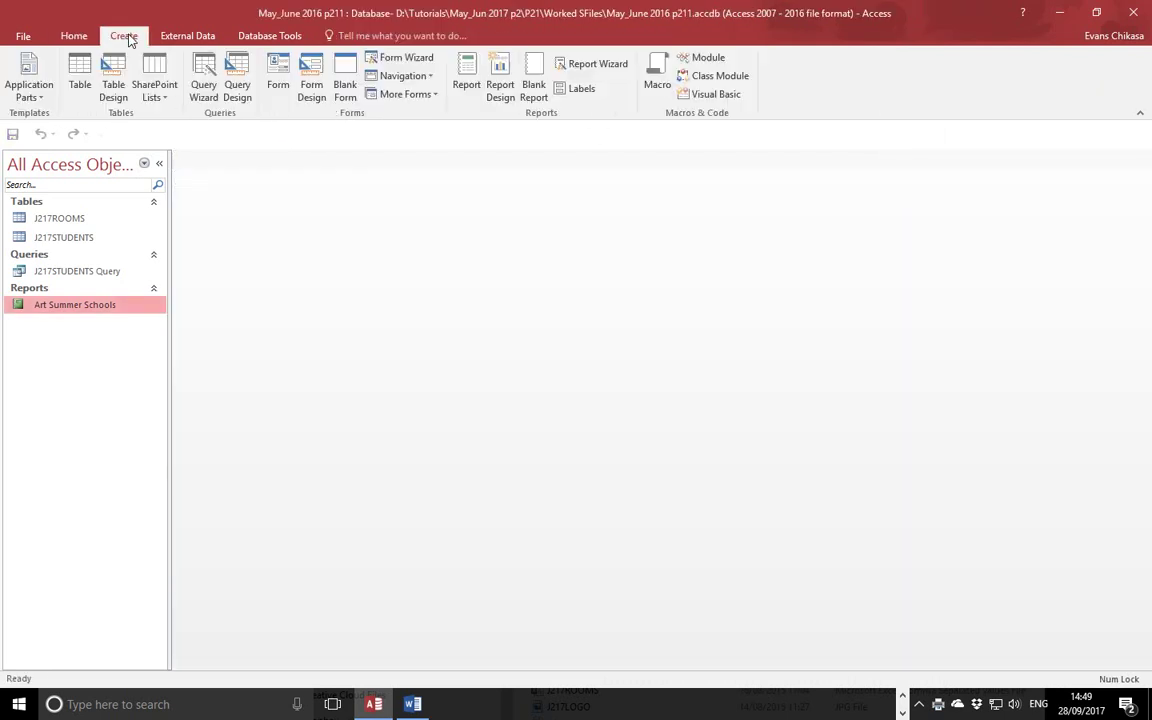
left_click(202, 84)
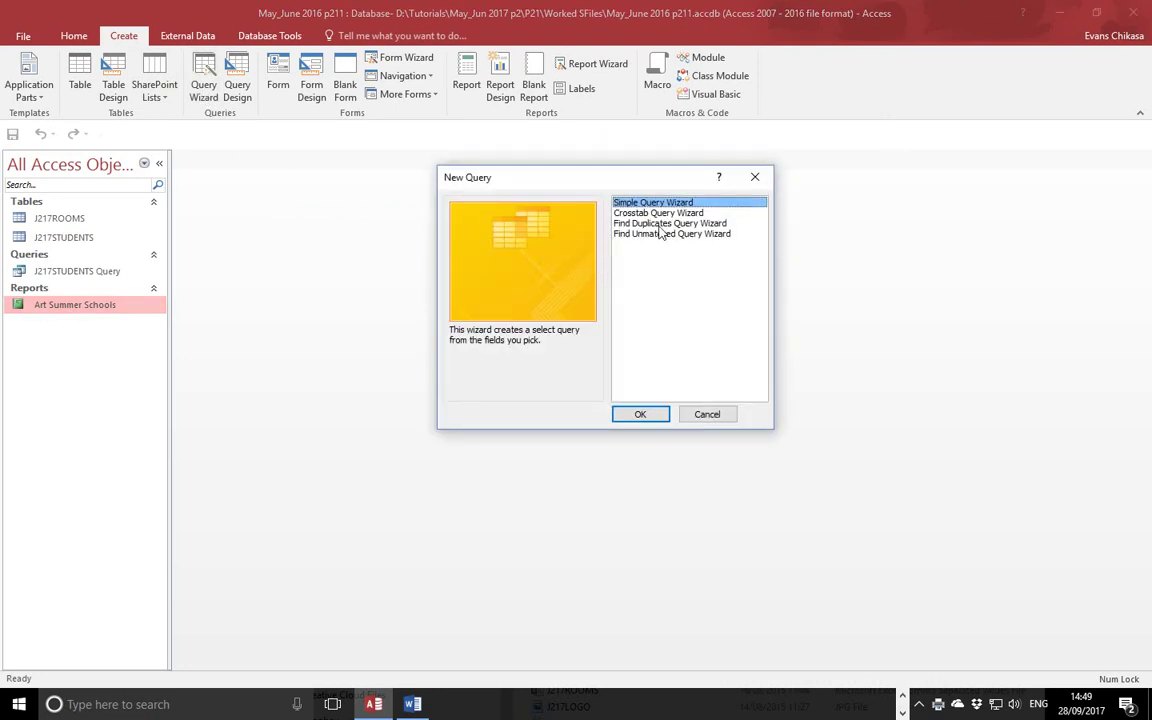
left_click(652, 416)
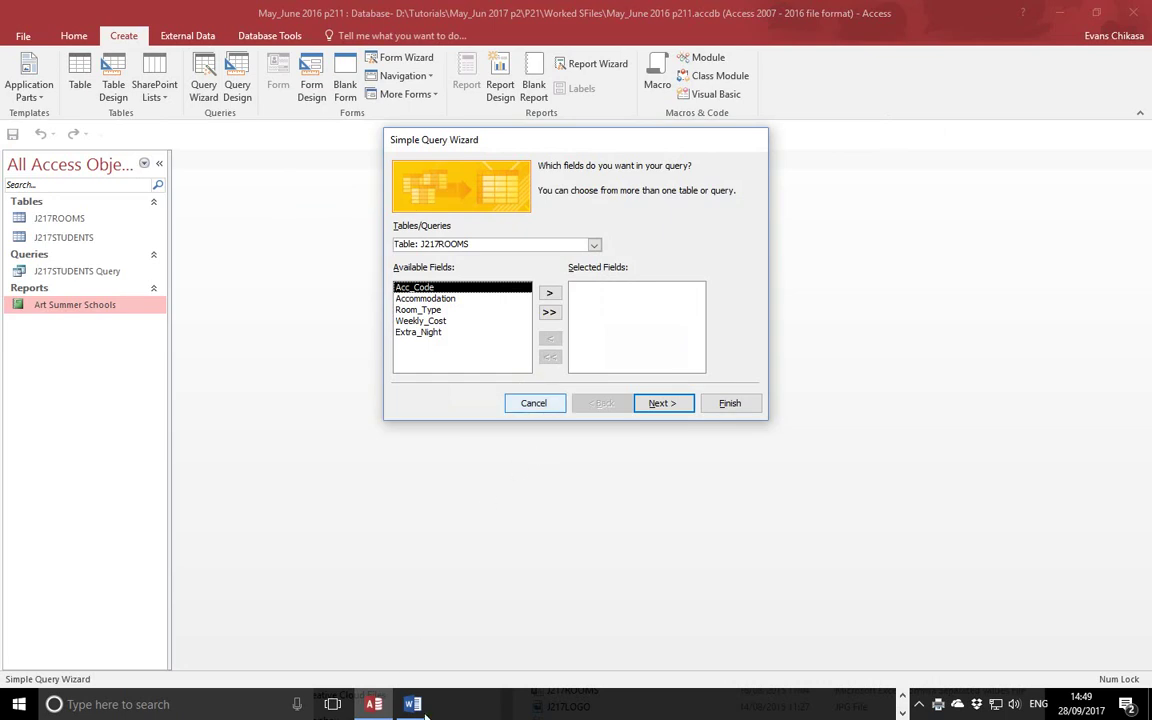
left_click(673, 690)
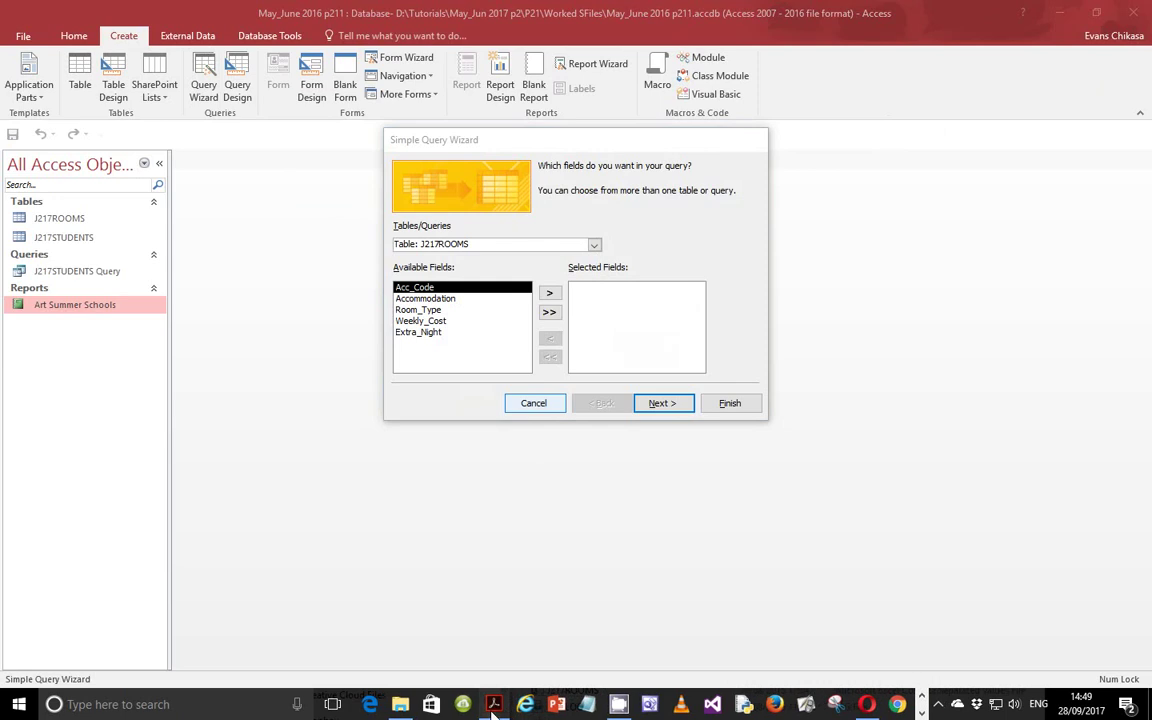
left_click(490, 704)
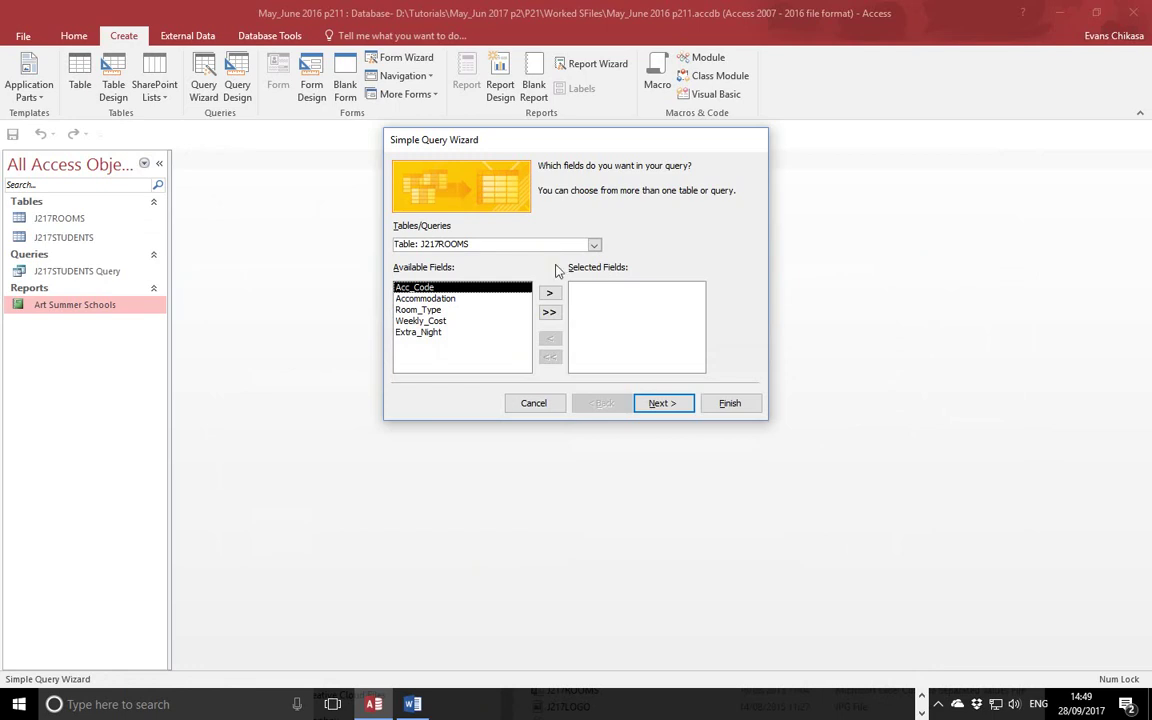
Add the First_Name and Last_Name fields from the J217STUDENTS table to the query.
left_click(594, 245)
left_click(594, 245)
left_click(594, 245)
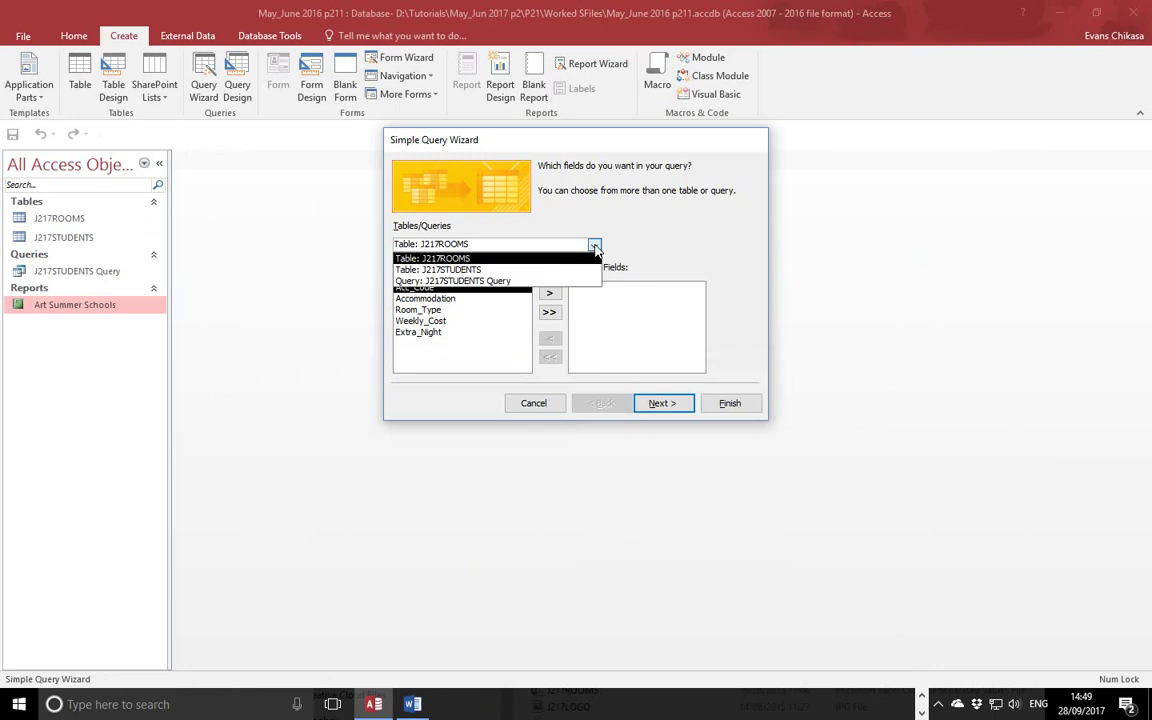
left_click(505, 271)
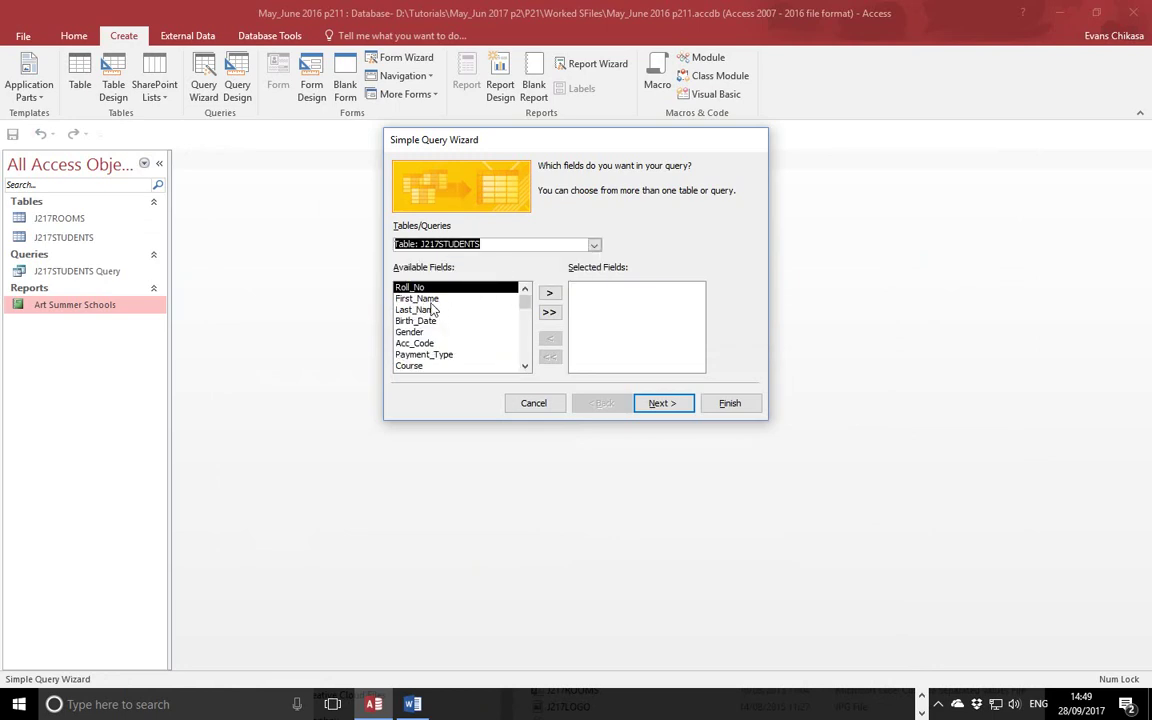
double_click(480, 288)
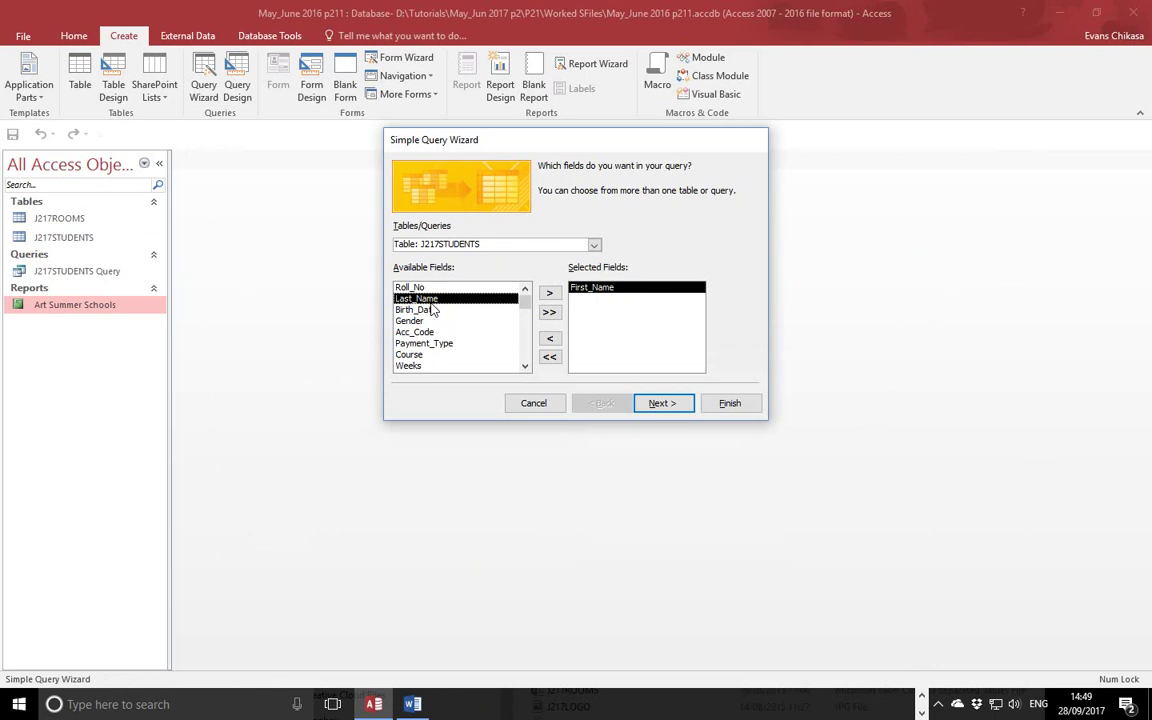
double_click(433, 299)
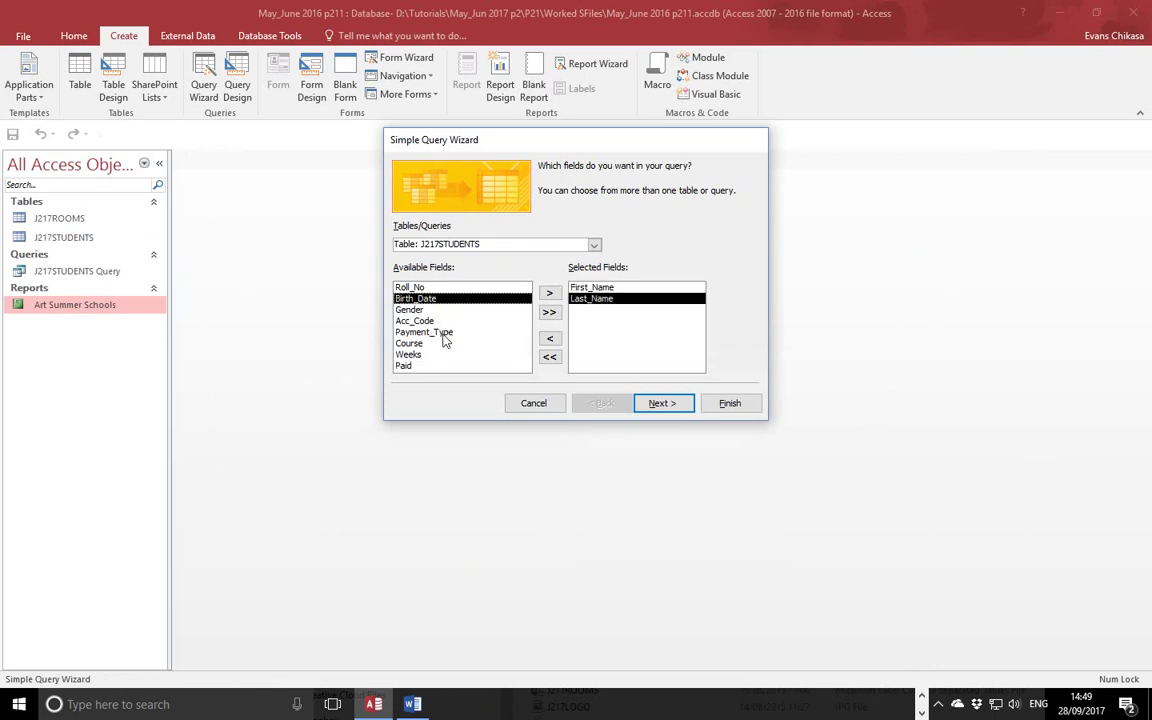
Add the Weekly_Cost field from the J217ROOMS table to the query.
left_click(540, 245)
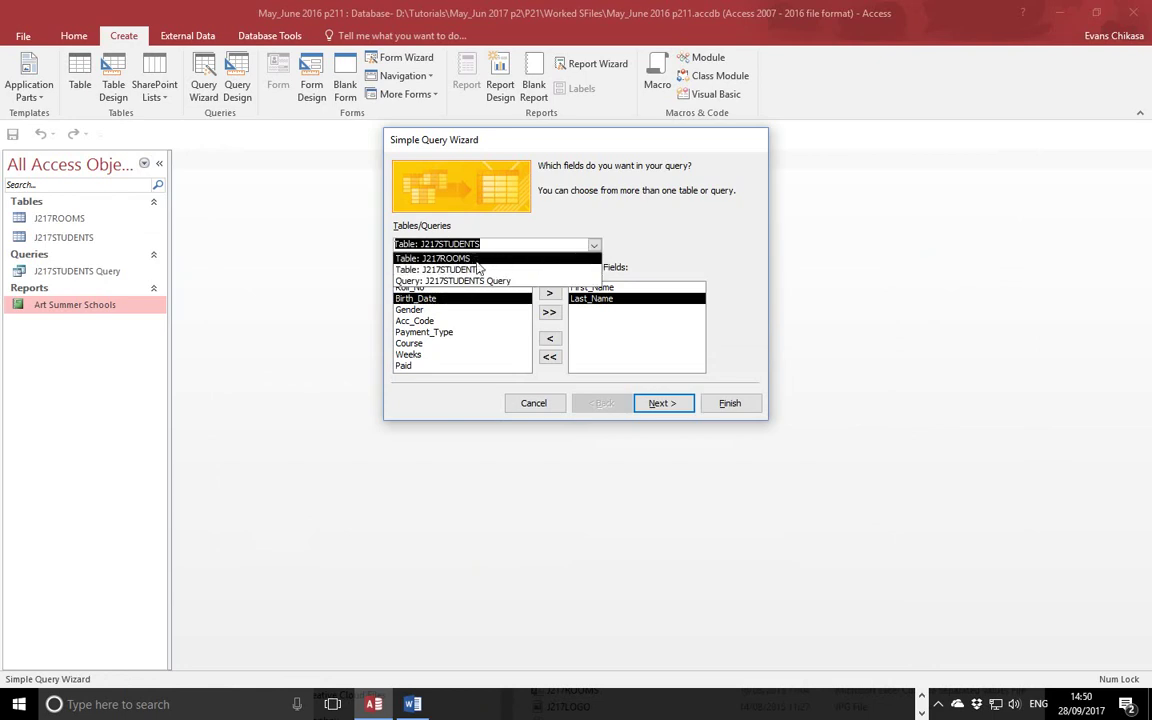
left_click(430, 241)
double_click(427, 322)
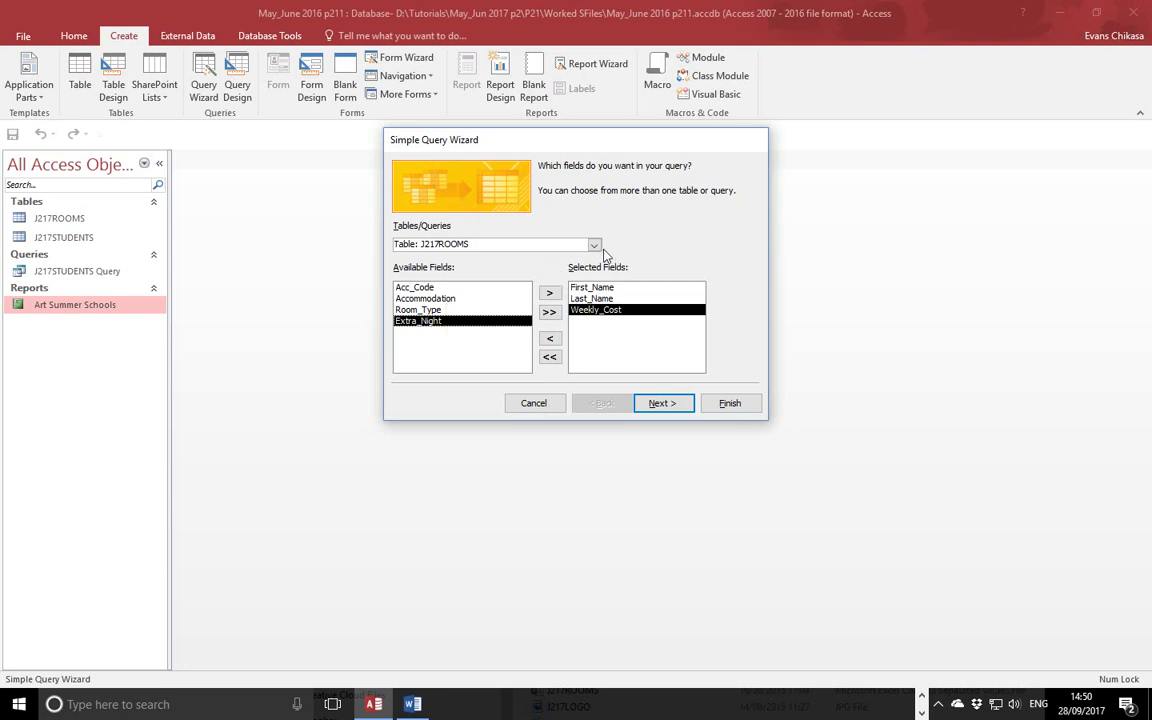
Add the Course and Weeks fields from the J217STUDENTS table to the query.
left_click(594, 245)
left_click(435, 267)
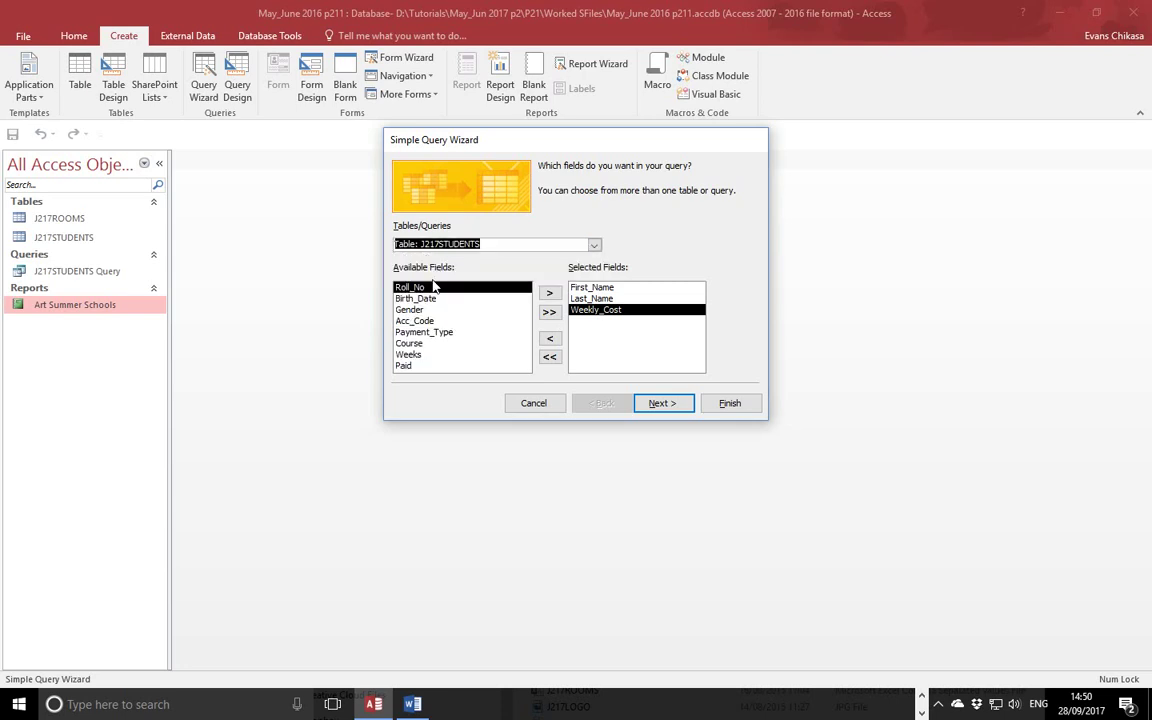
double_click(415, 343)
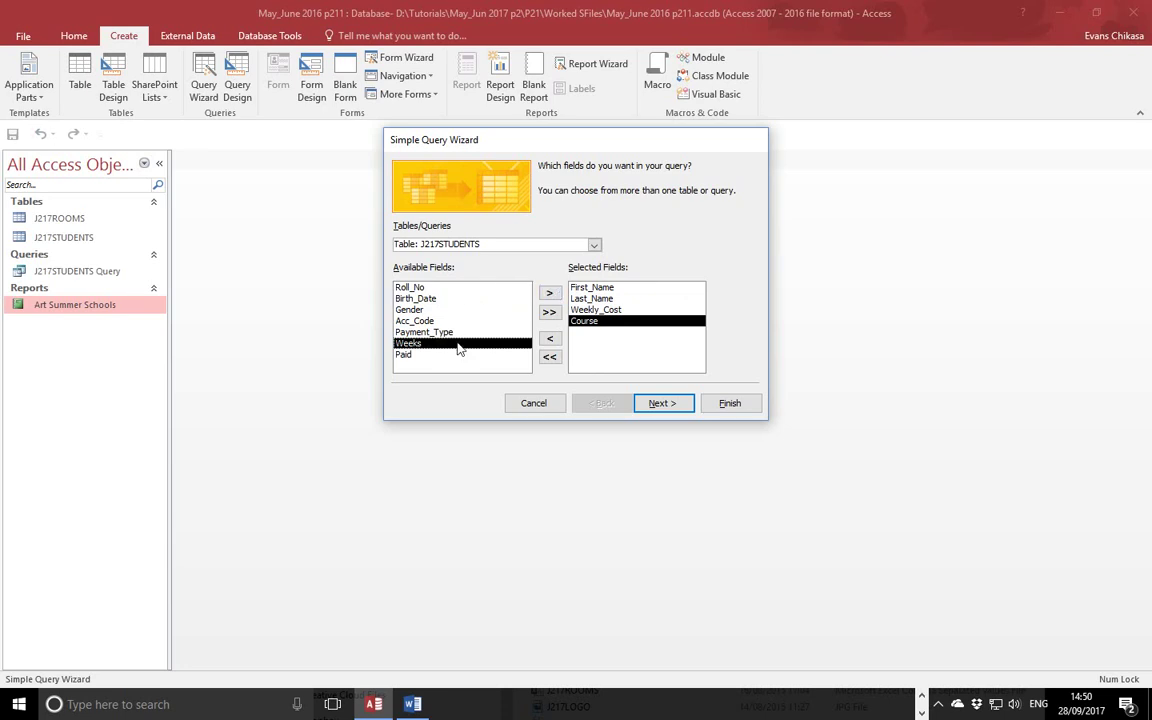
double_click(458, 346)
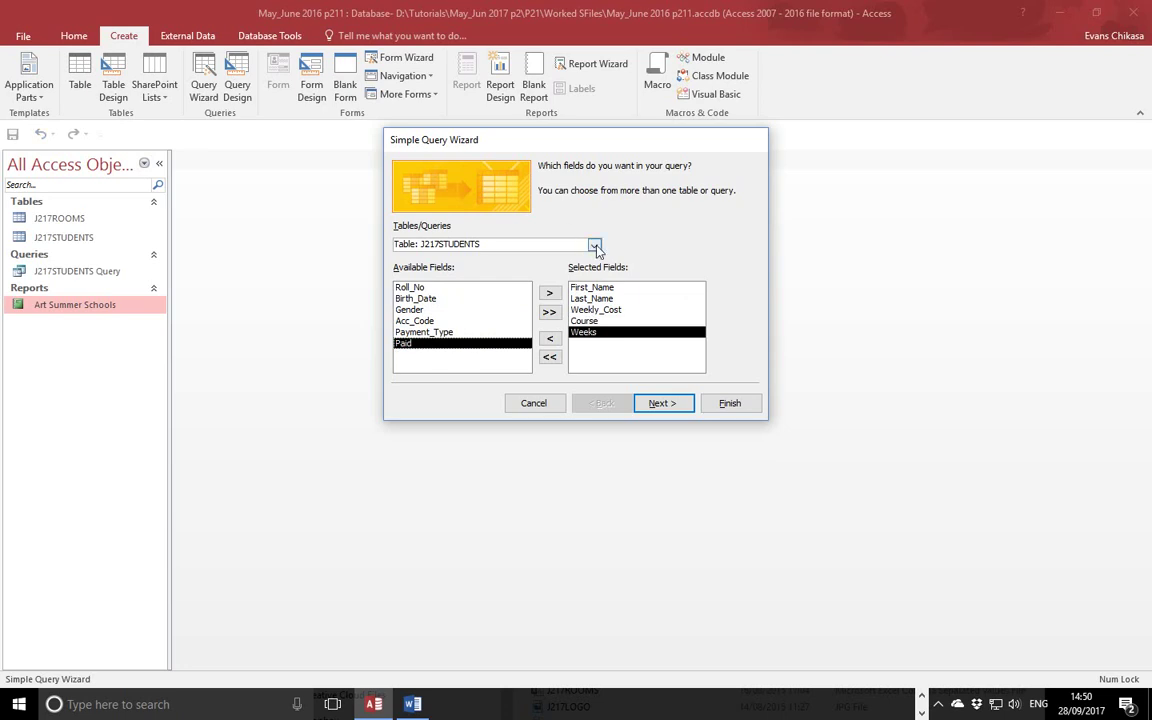
Add the Accommodation and Room_Type fields from the J217ROOMS table to the query.
left_click(594, 246)
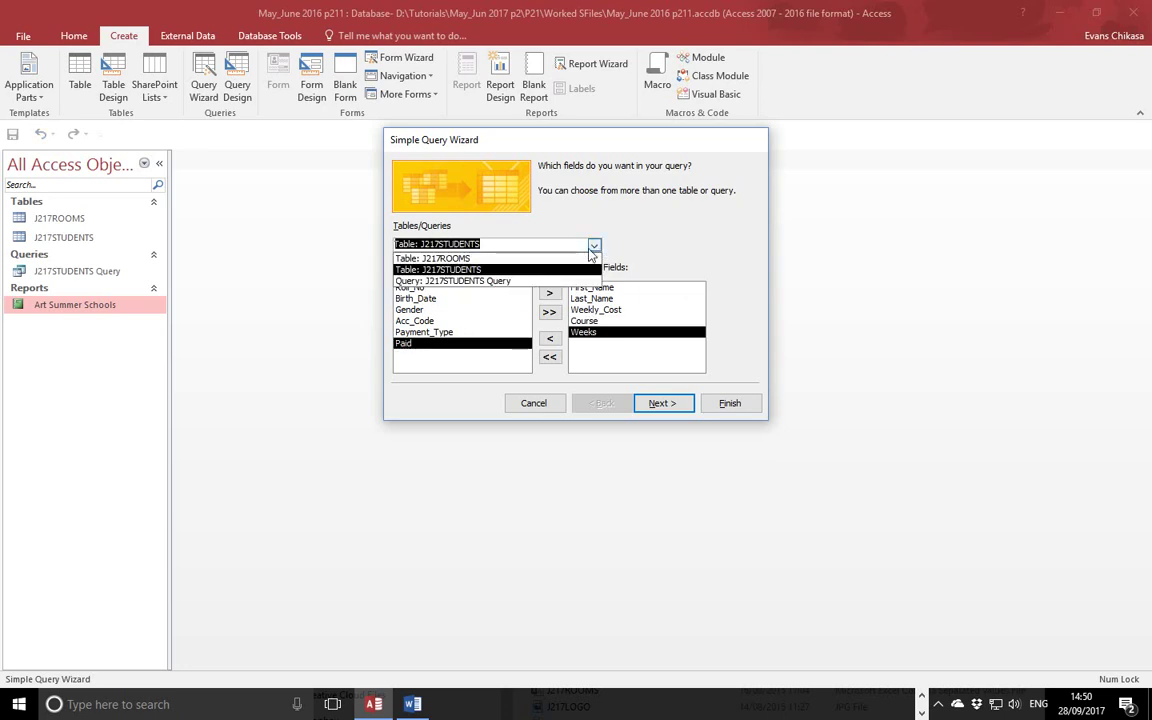
left_click(440, 258)
double_click(448, 299)
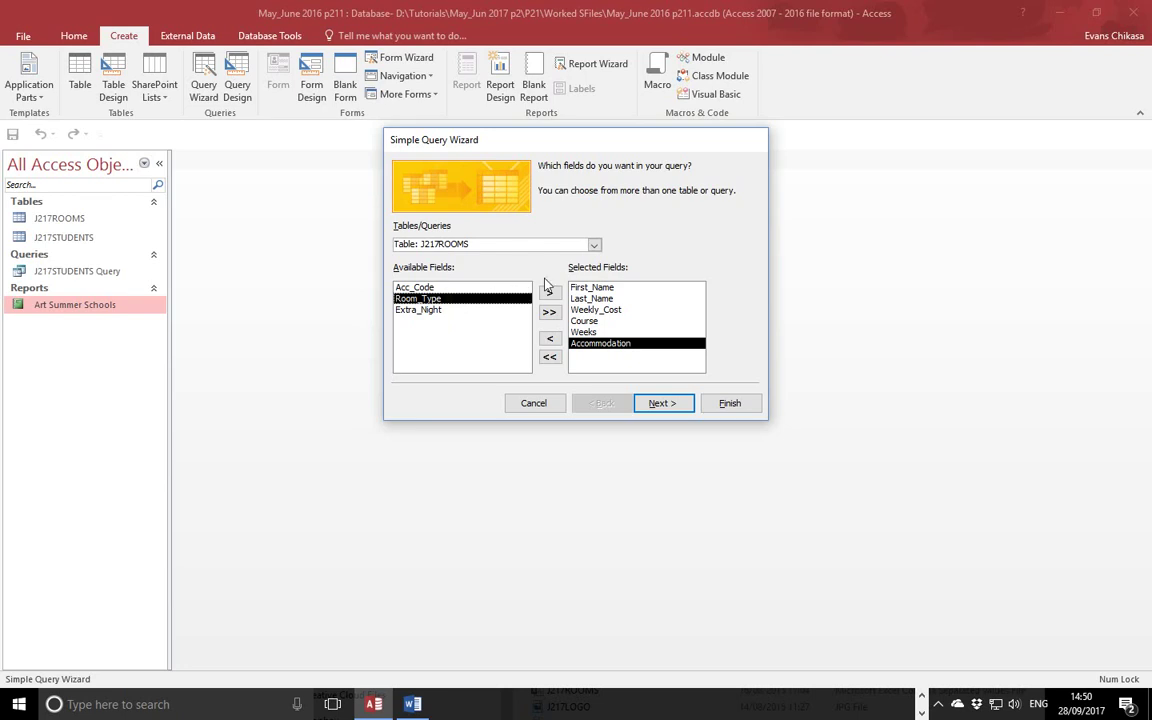
double_click(493, 302)
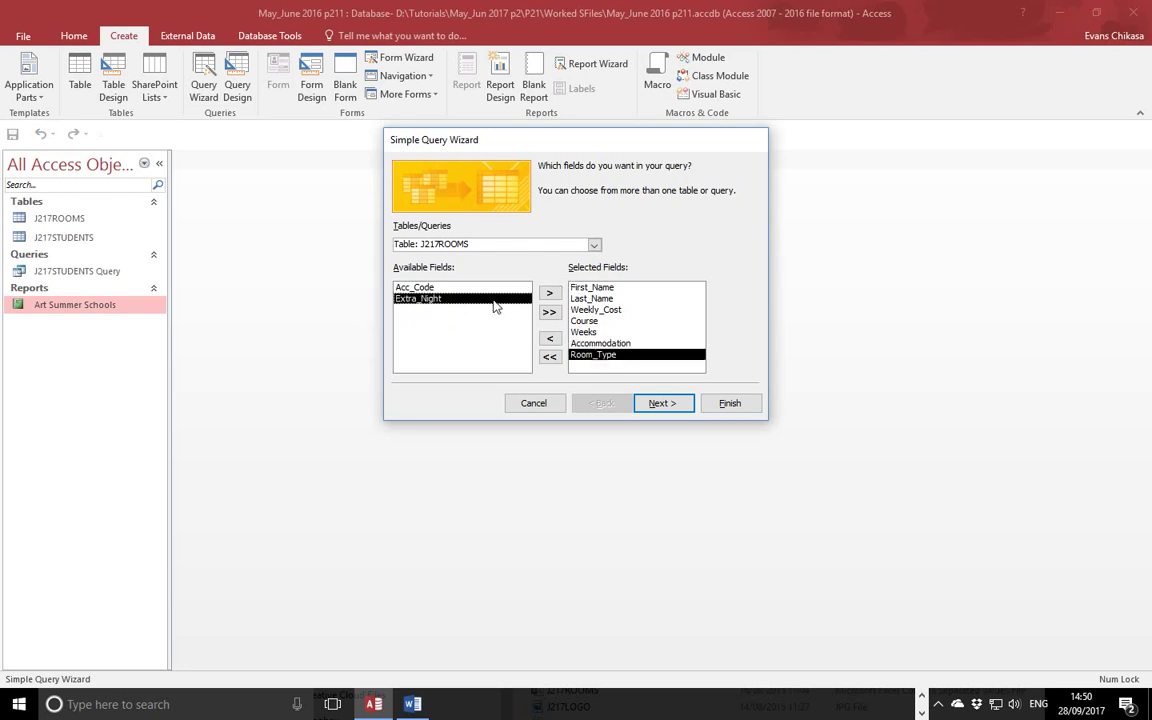
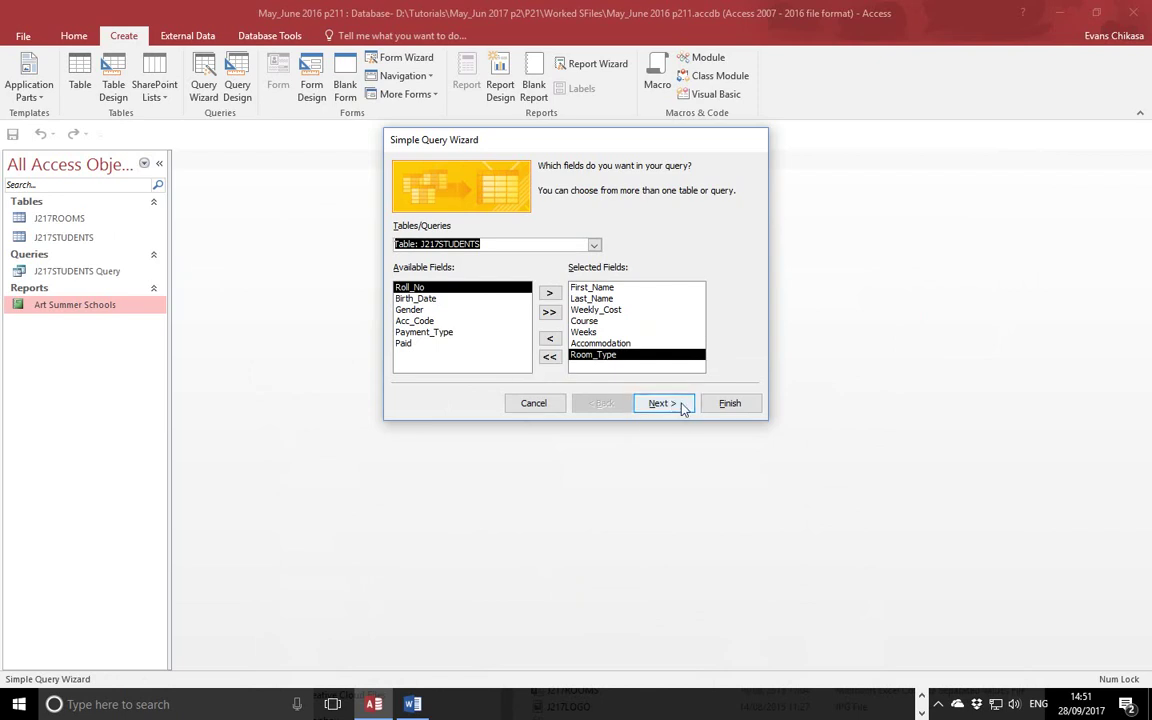
Finish the wizard as a detail query, keeping the suggested title and choosing to modify the query design.
left_click(663, 403)
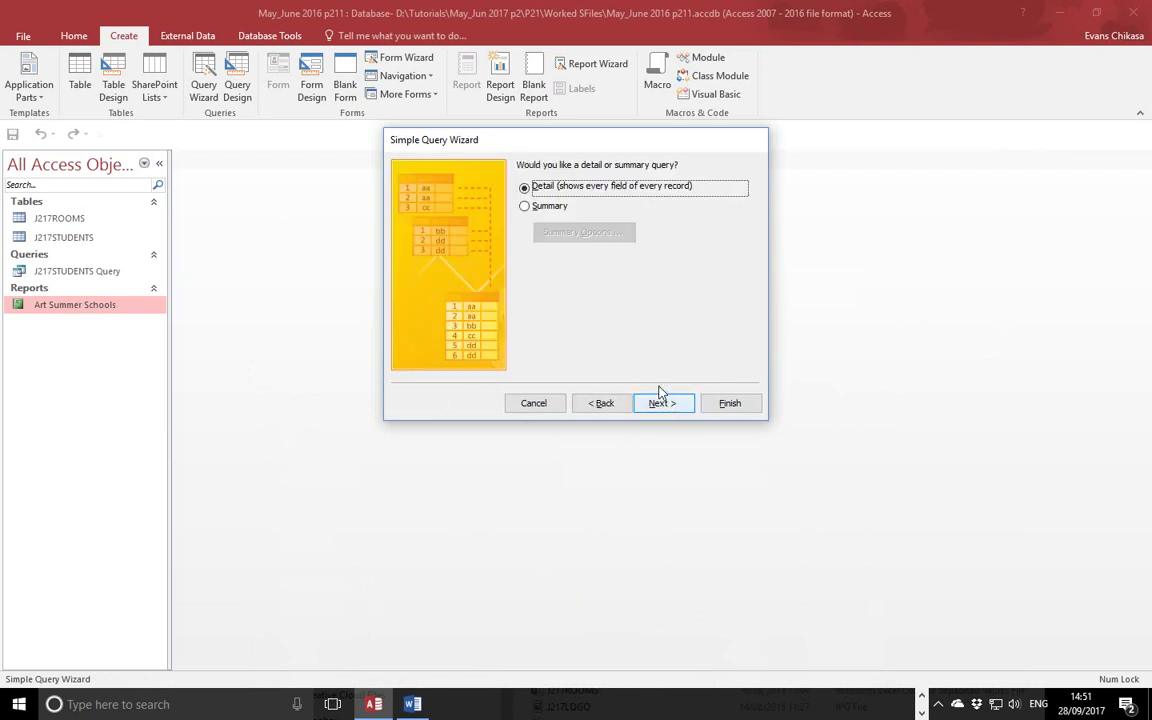
left_click(663, 403)
left_click(569, 319)
left_click_drag(638, 184, 492, 180)
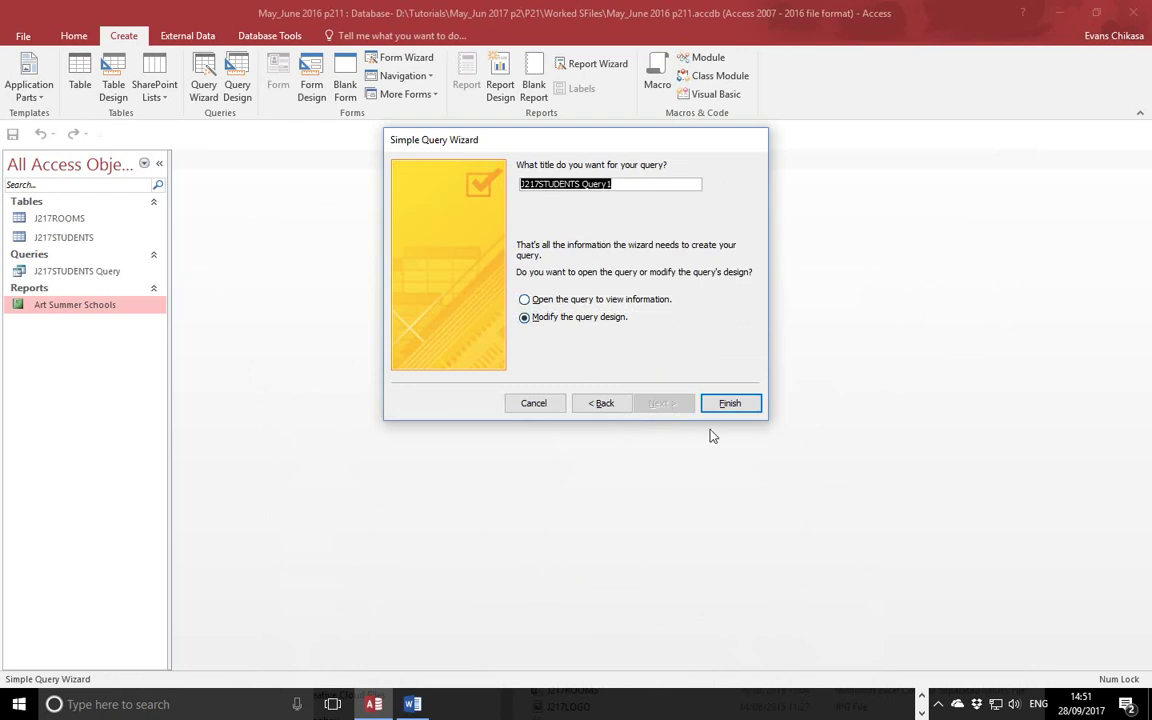
left_click(730, 404)
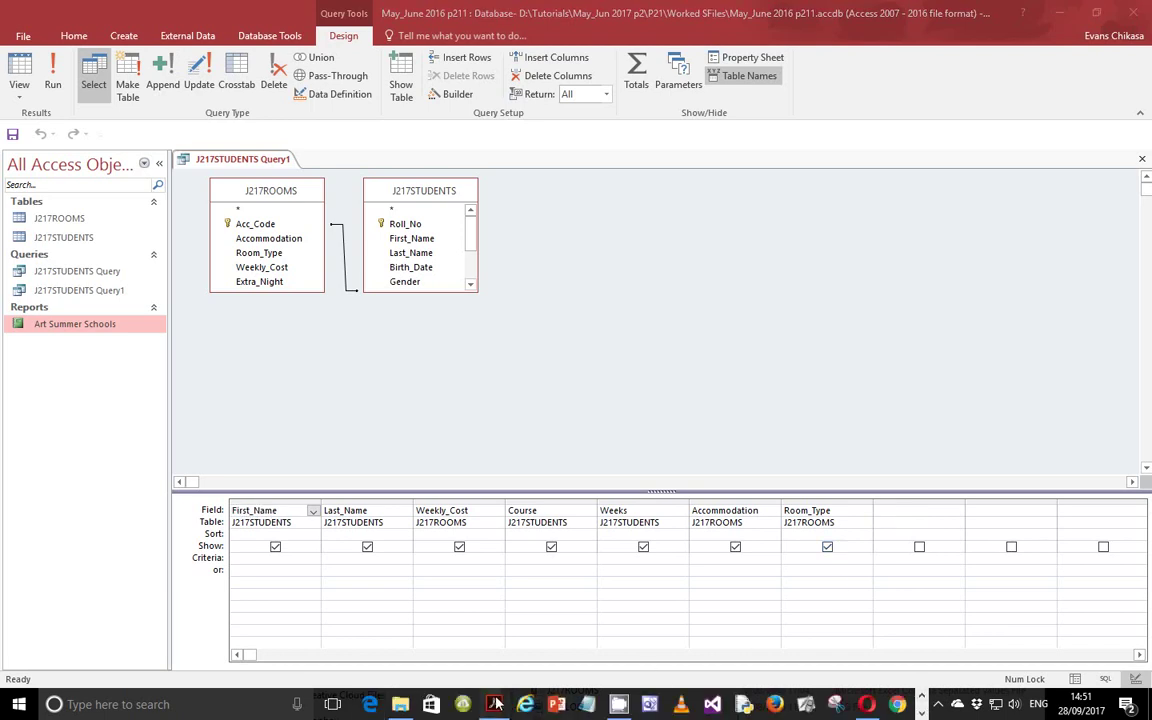
Switch to the exam paper in Adobe Acrobat Reader and review question 27's requirements for the Room_Cost calculation and the fields to show.
left_click(495, 704)
left_click_drag(223, 293, 872, 294)
left_click_drag(294, 313, 743, 318)
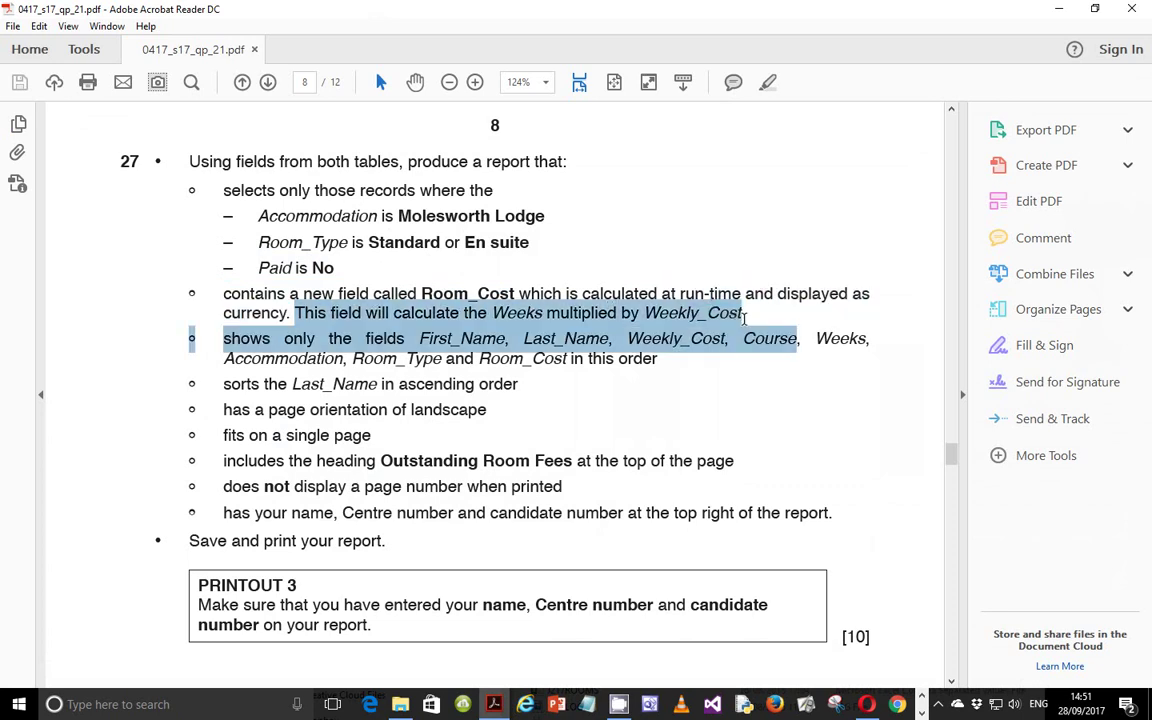
double_click(660, 341)
left_click_drag(668, 343, 728, 340)
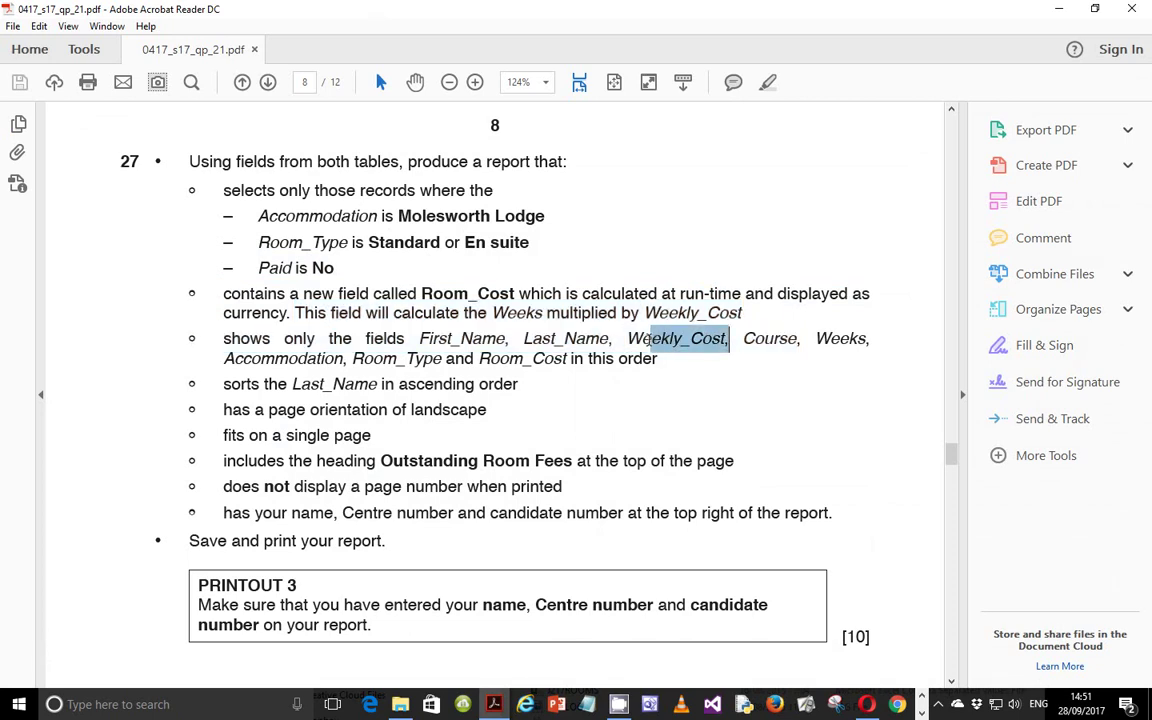
double_click(829, 340)
left_click_drag(829, 340, 871, 340)
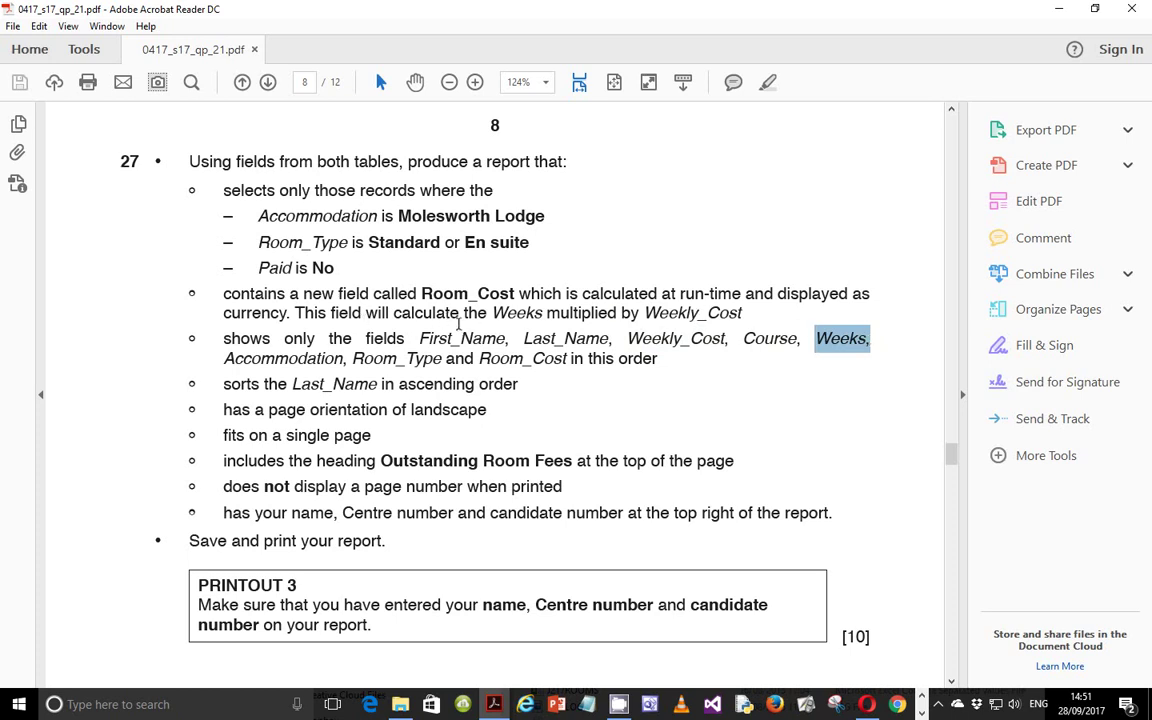
left_click_drag(515, 294, 425, 291)
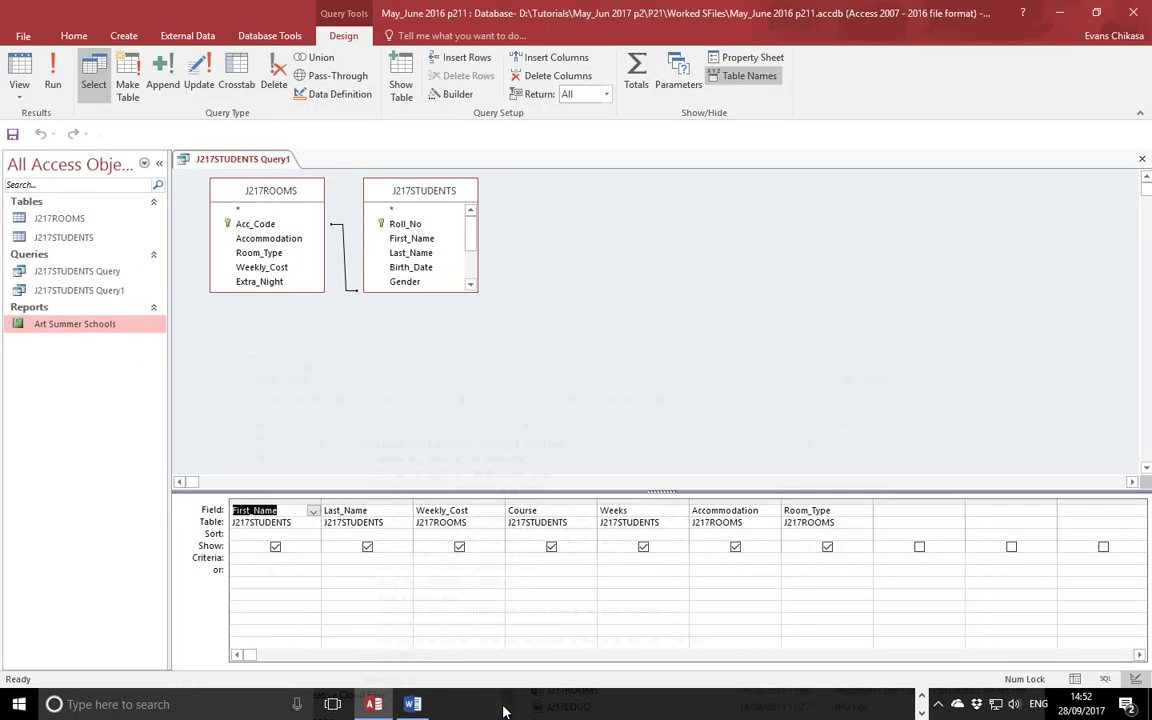
In Access, add the calculated field Room_Cost: [Weeks]*[Weekly_Cost] in the first empty column of the query design.
left_click(882, 510)
type("Room_")
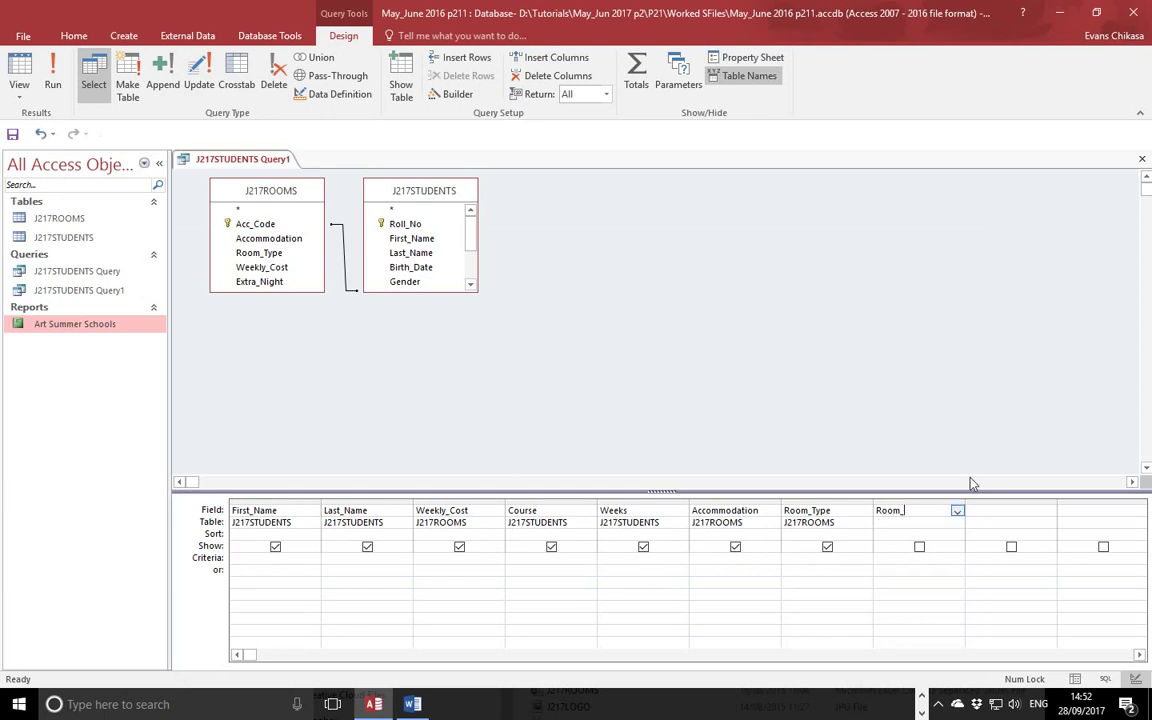
type("Cost")
type(":")
type("[W")
type("eeks")
type("]*[Week")
type("ly")
type("_")
type("Cost")
type("]")
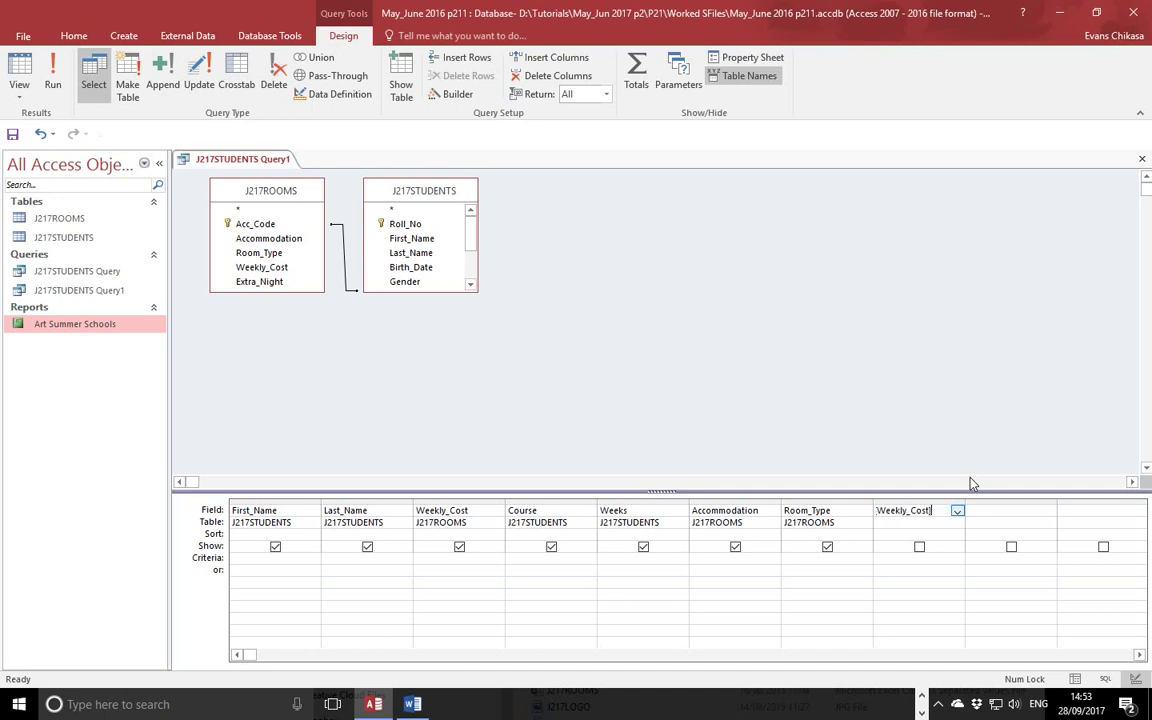
left_click(921, 549)
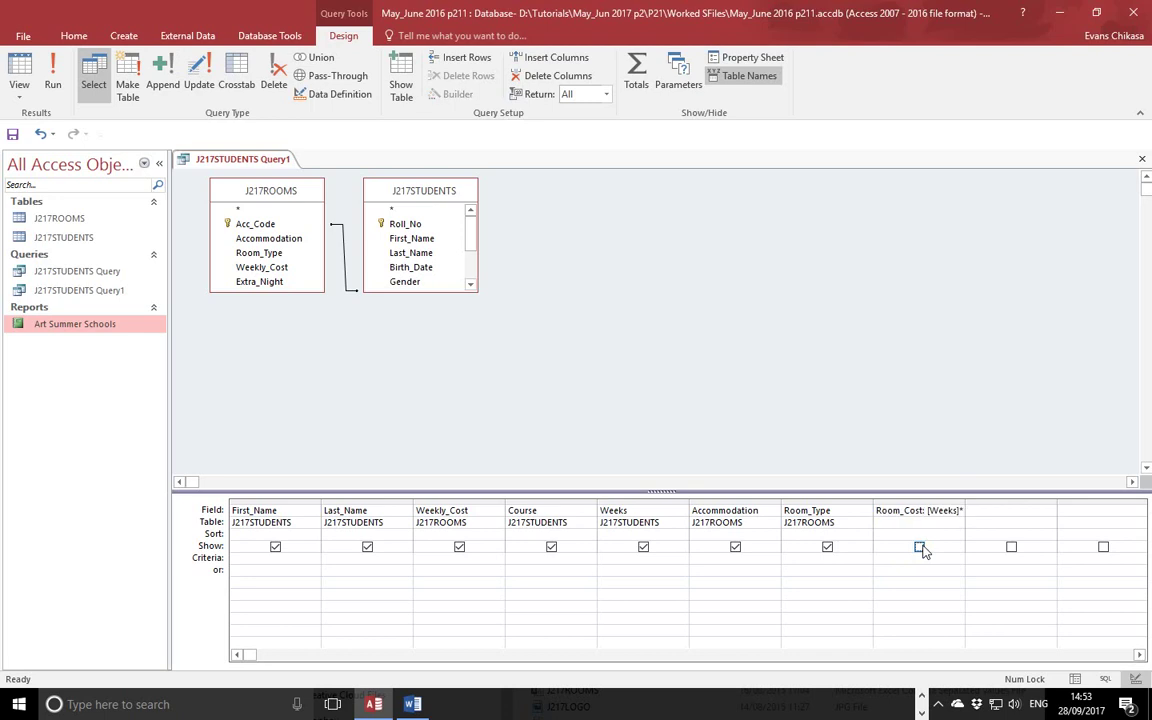
Run the query, return to its design to include Room_Cost in the output, and rerun it.
left_click(50, 80)
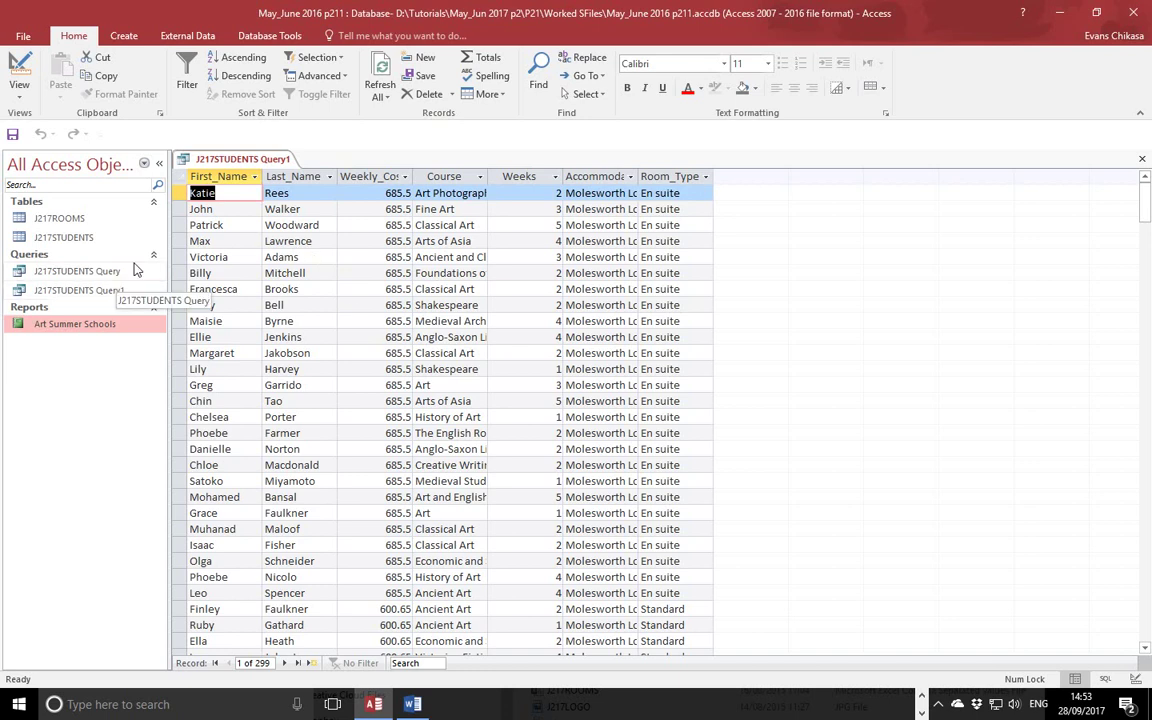
right_click(63, 293)
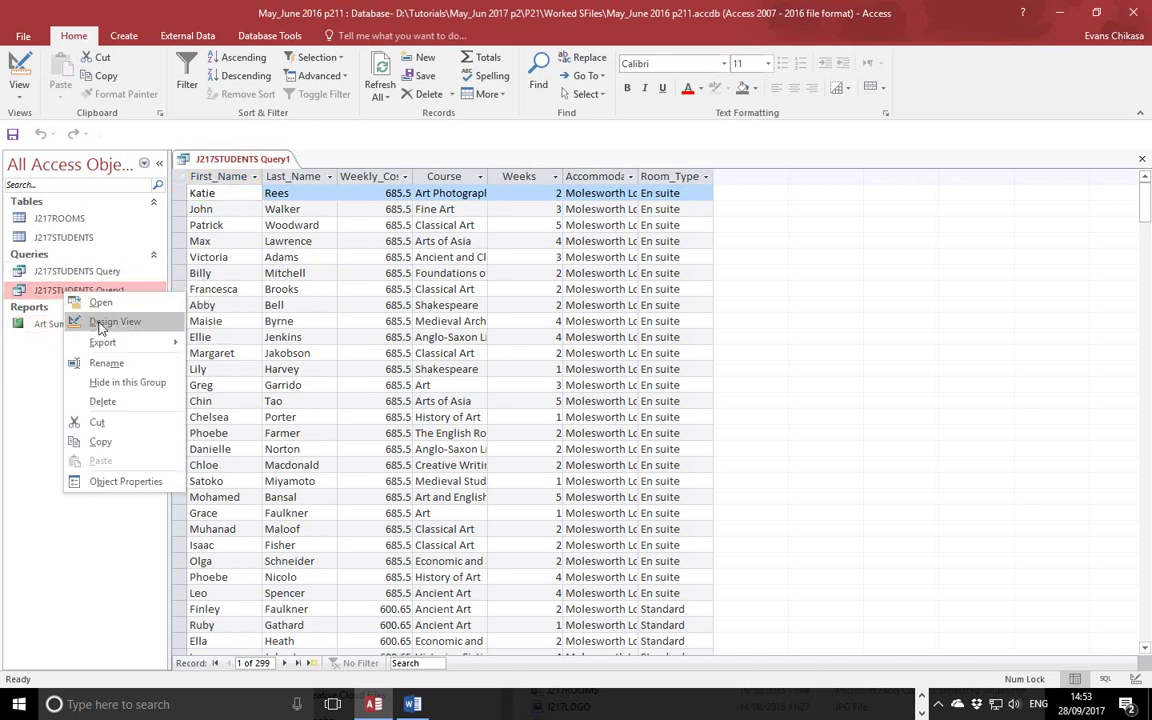
left_click(90, 321)
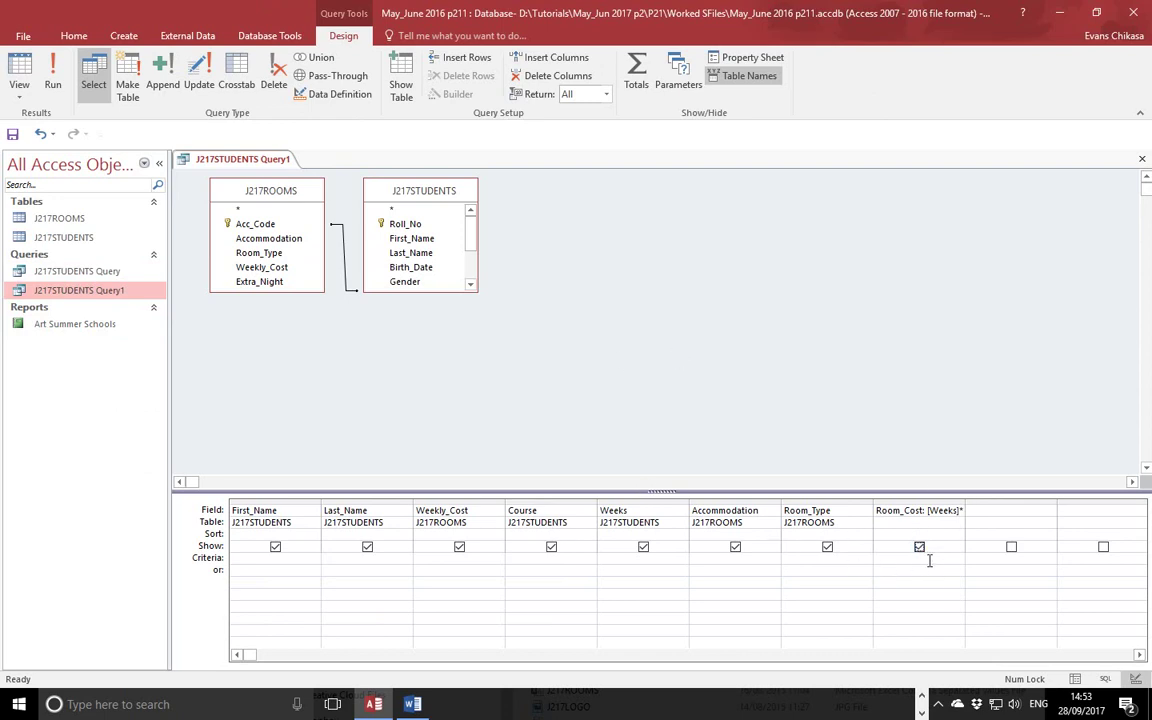
left_click(55, 84)
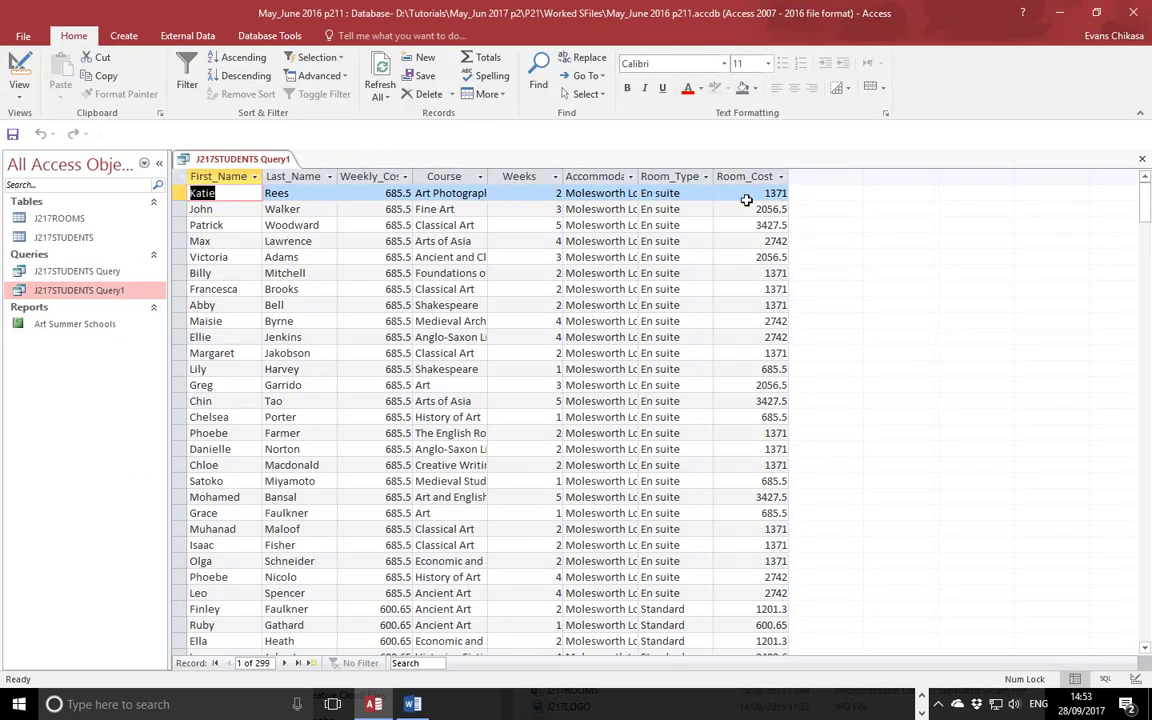
Format the Room_Cost field in the query design as Currency with 2 decimal places and run the query.
right_click(72, 290)
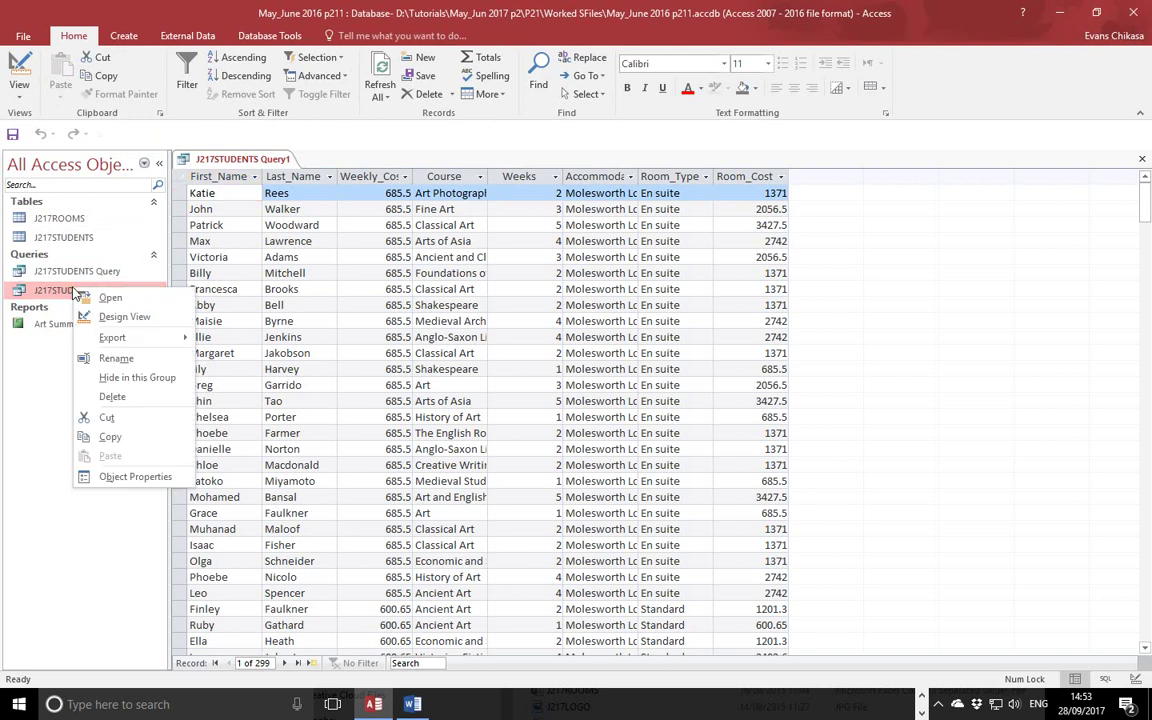
left_click(110, 318)
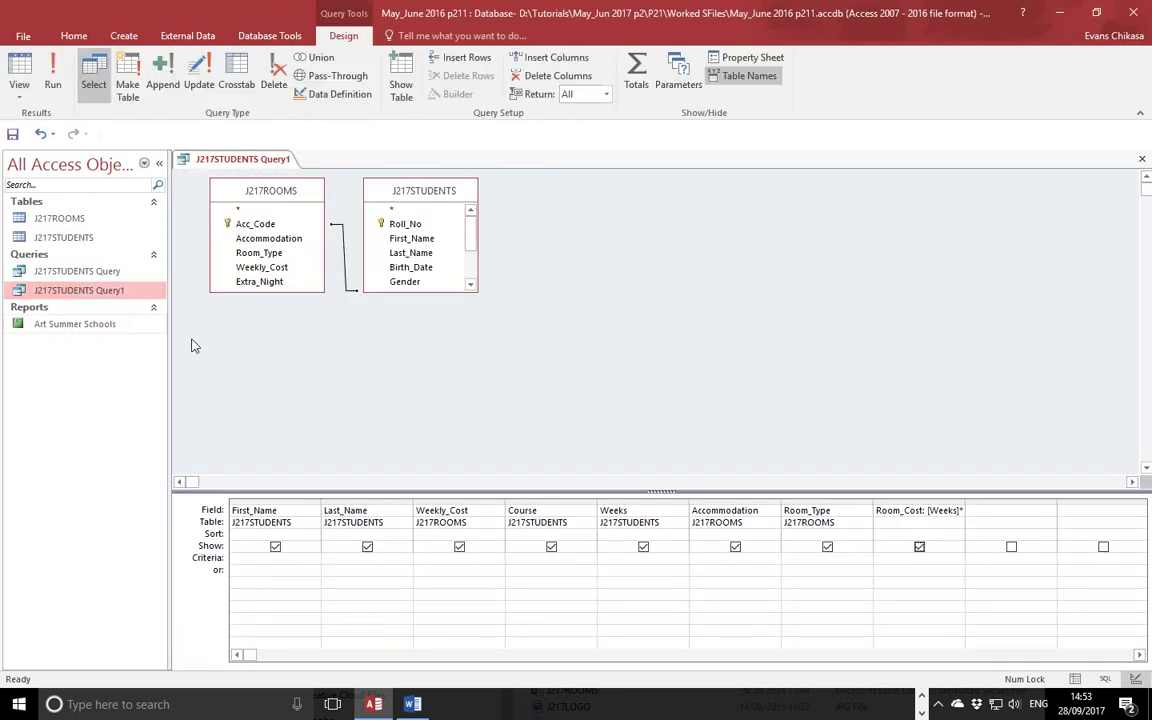
right_click(905, 510)
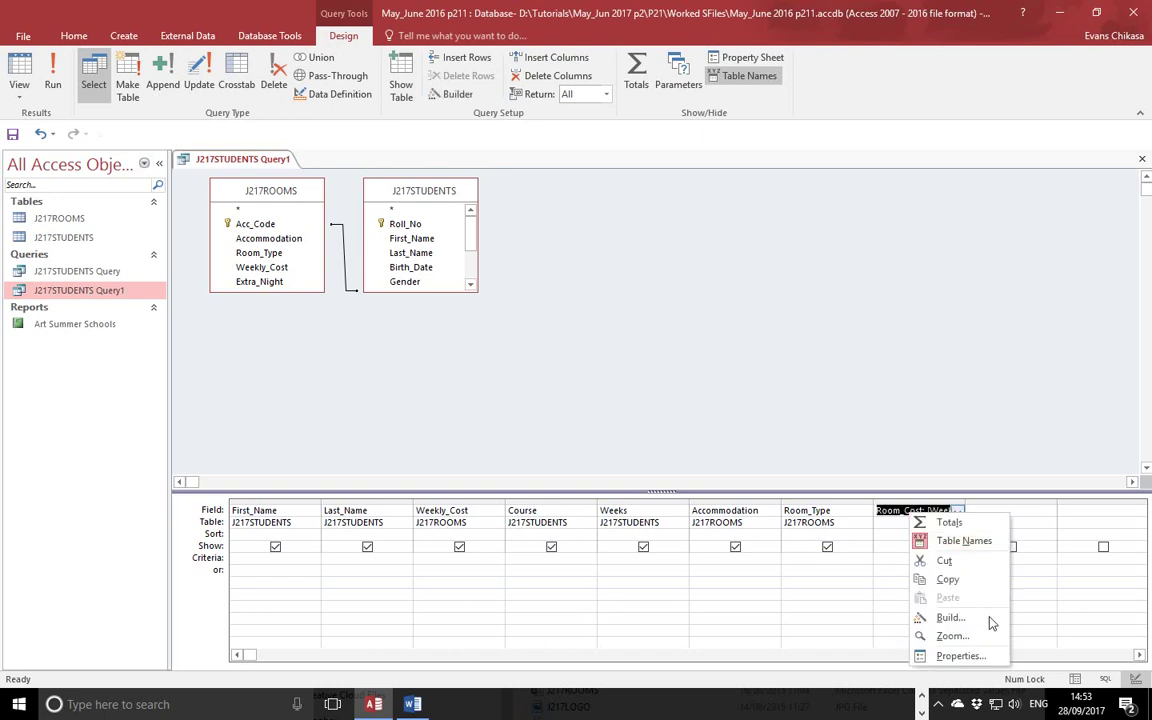
left_click(978, 662)
left_click(1102, 223)
left_click(1090, 235)
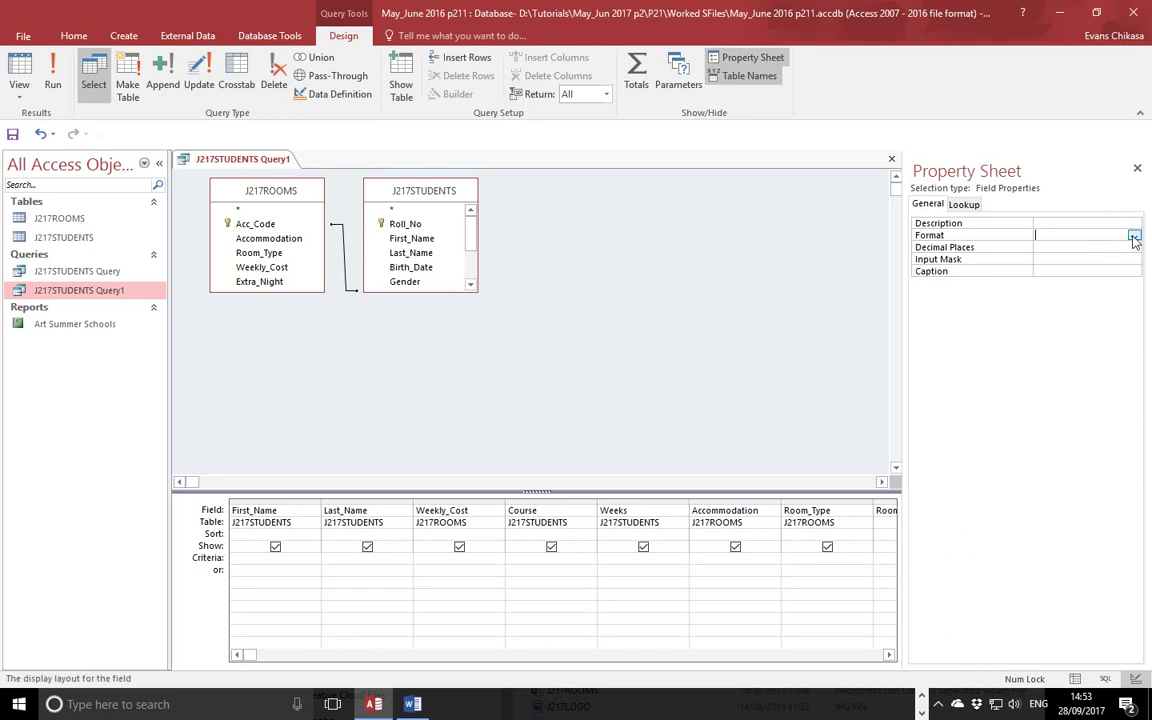
left_click(1134, 235)
left_click(1100, 257)
left_click(1107, 247)
left_click(1134, 247)
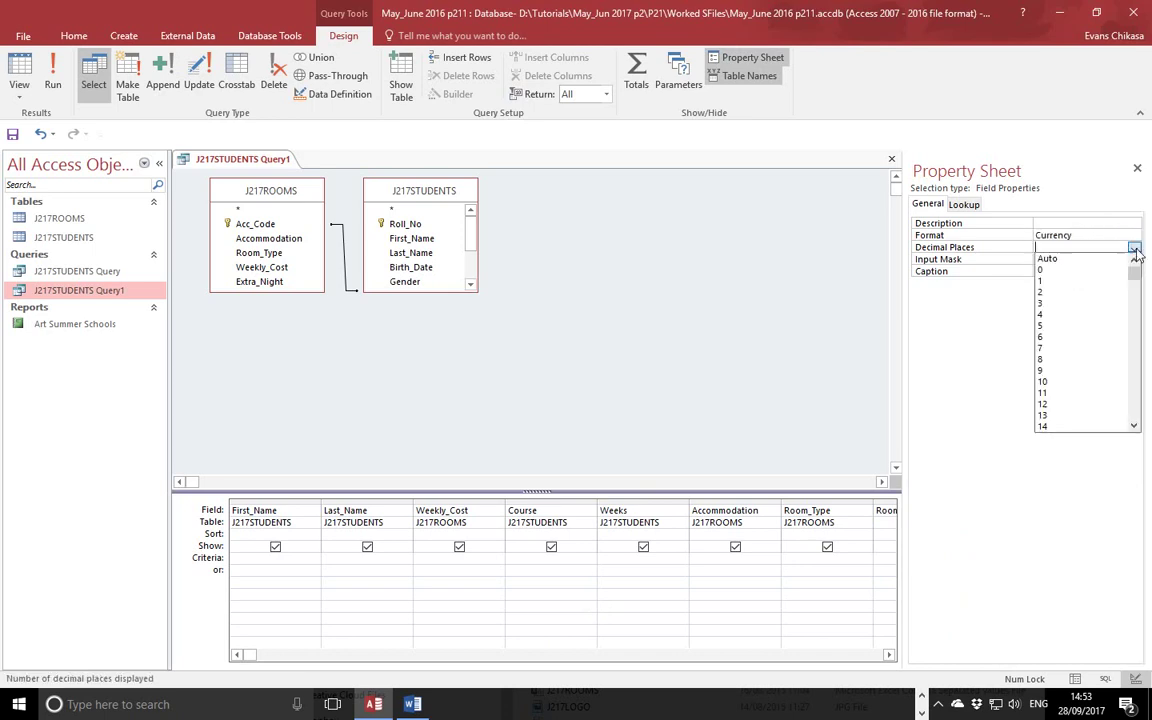
left_click(1047, 290)
left_click(52, 76)
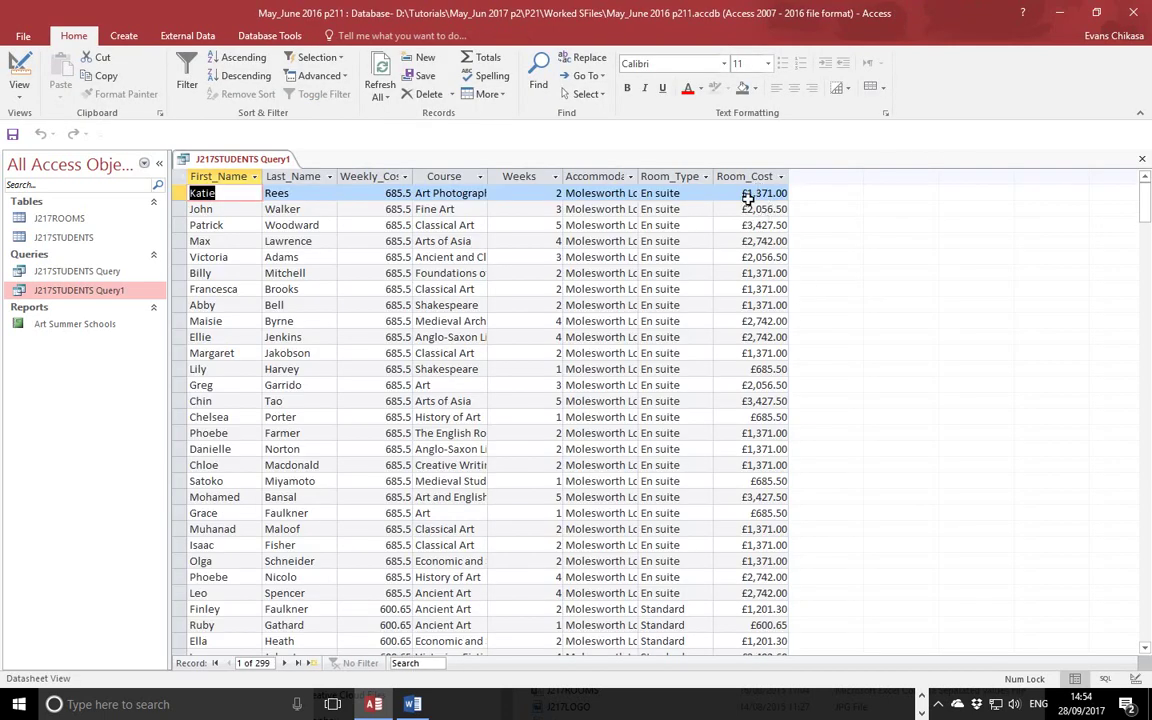
Return to the query design and add the Paid field from the J217STUDENTS table in the column after Room_Cost.
right_click(97, 292)
left_click(128, 319)
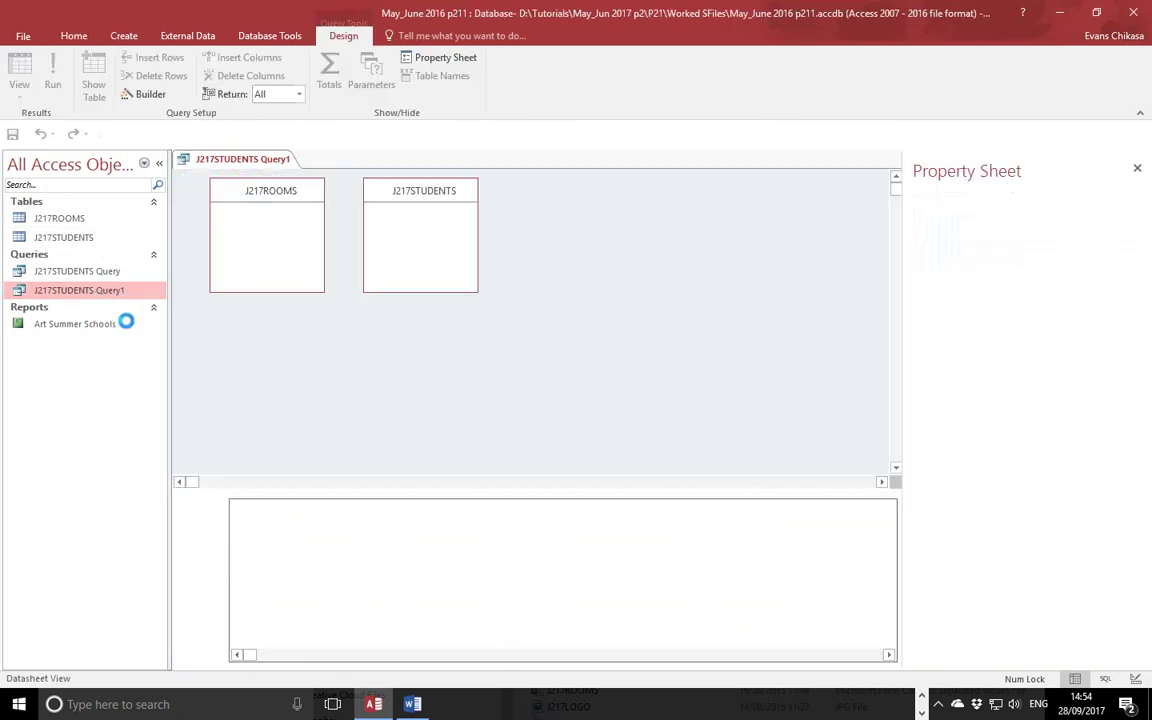
left_click(922, 704)
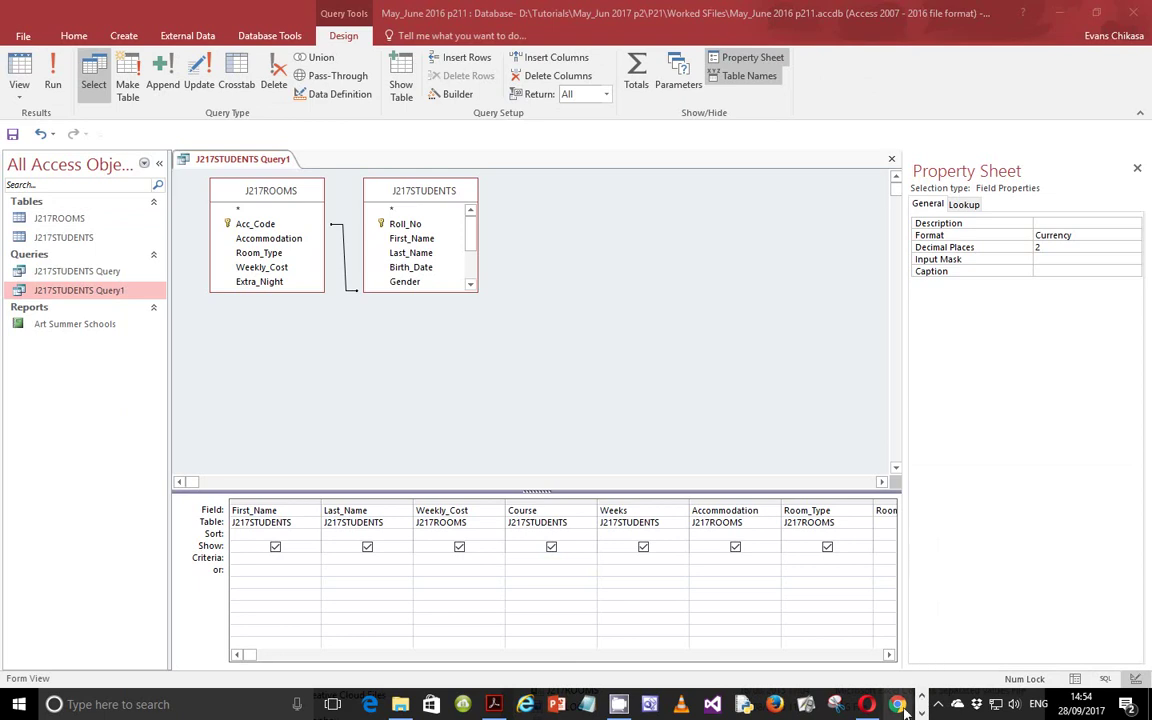
left_click(889, 656)
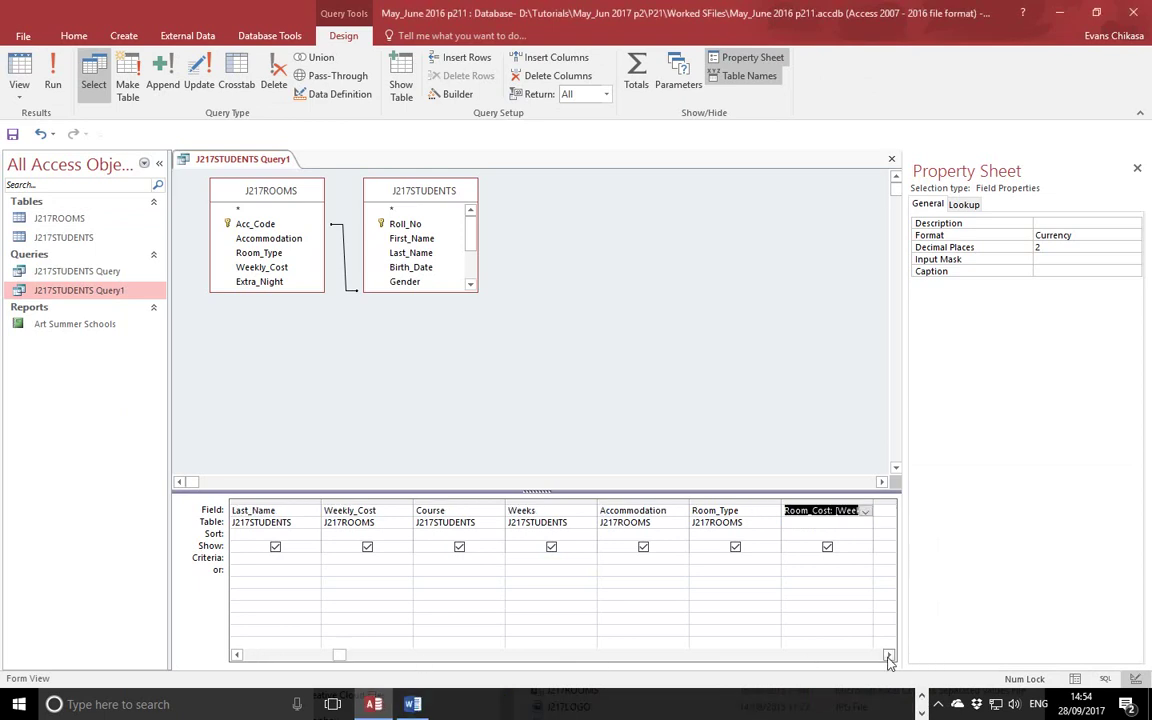
left_click(889, 656)
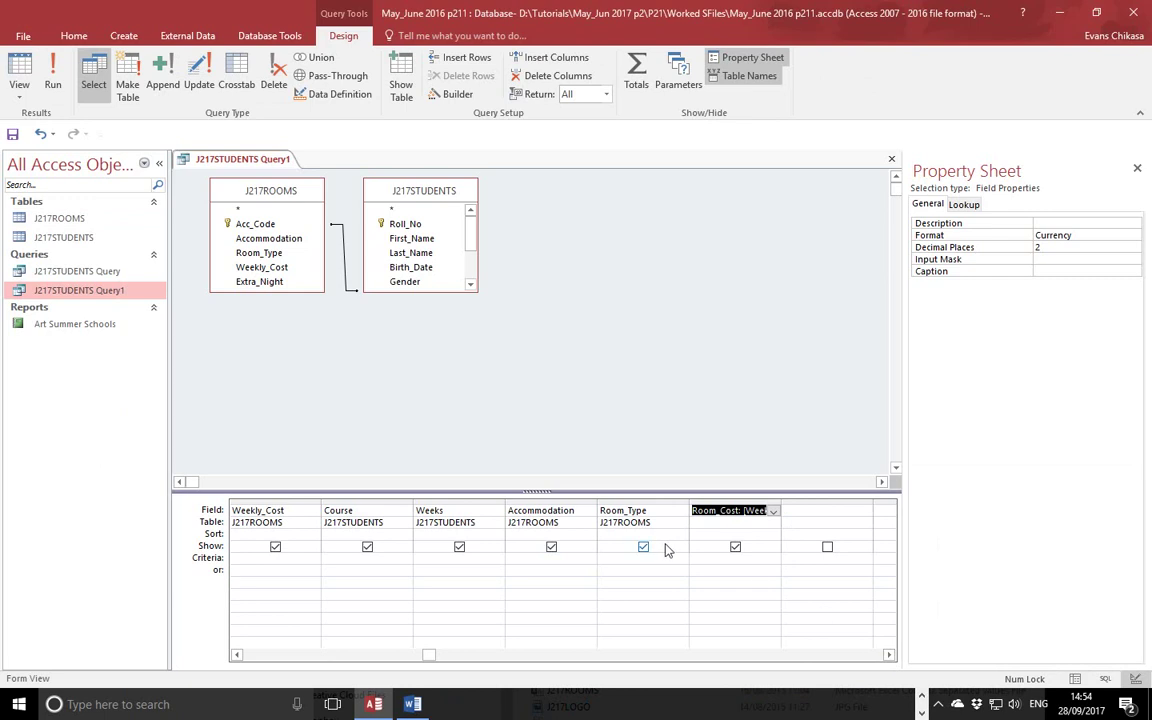
left_click(796, 512)
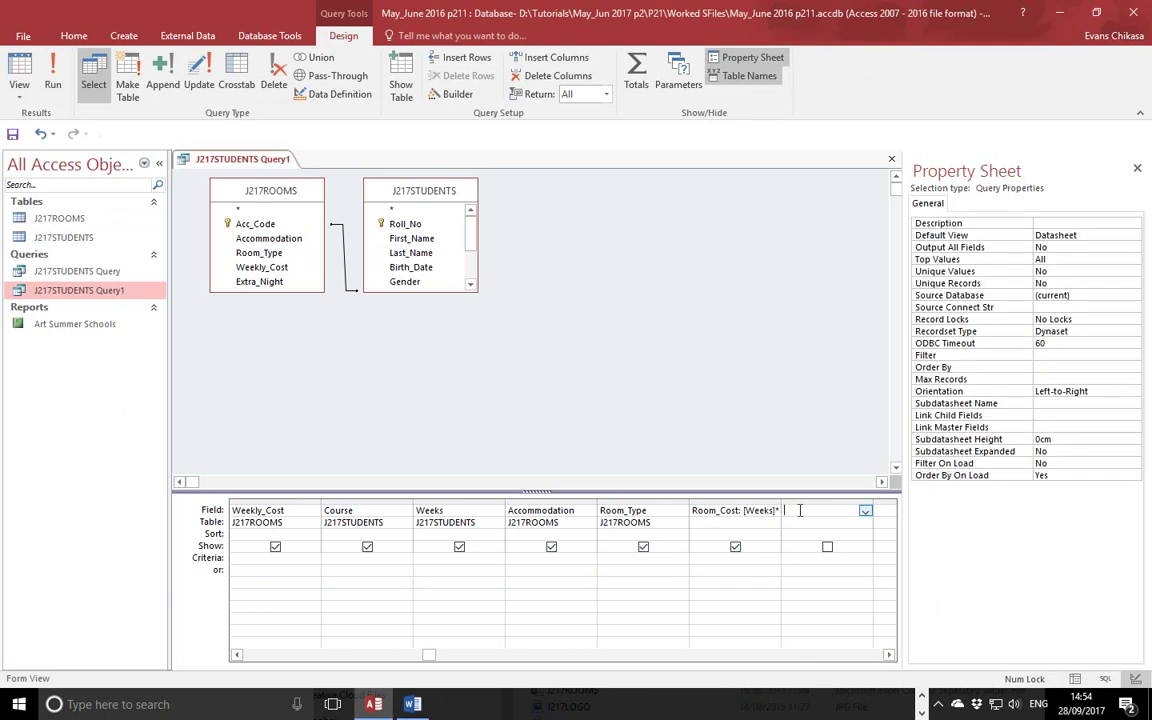
left_click(860, 525)
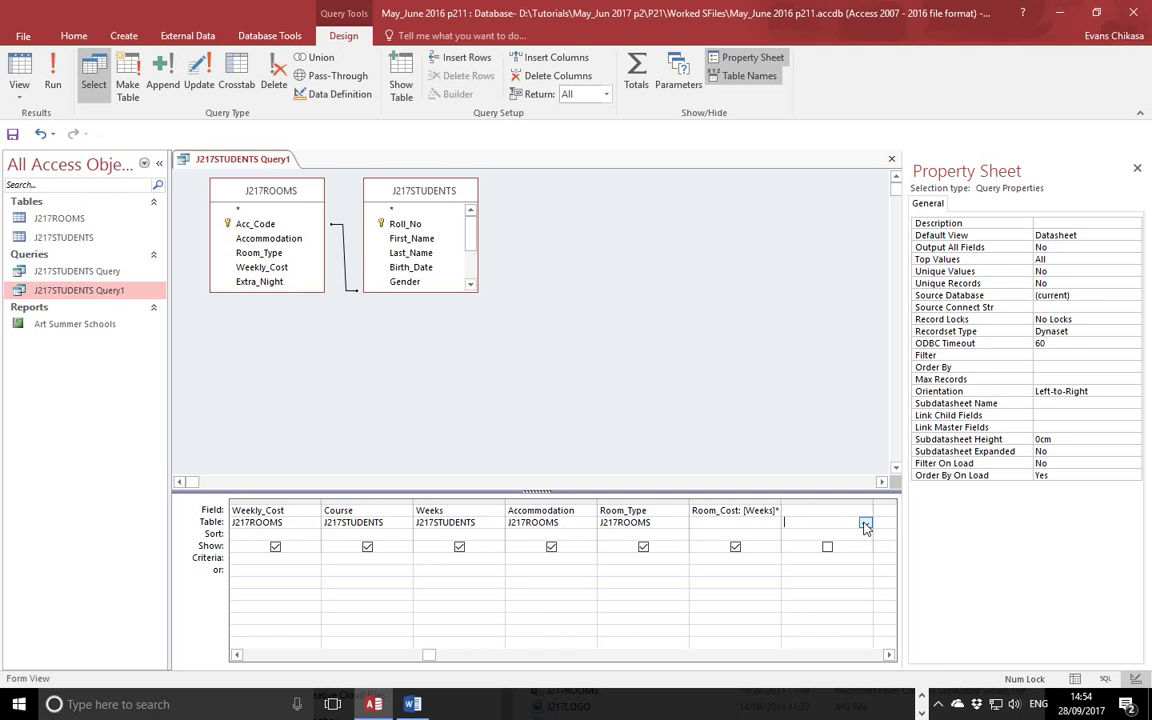
left_click(865, 524)
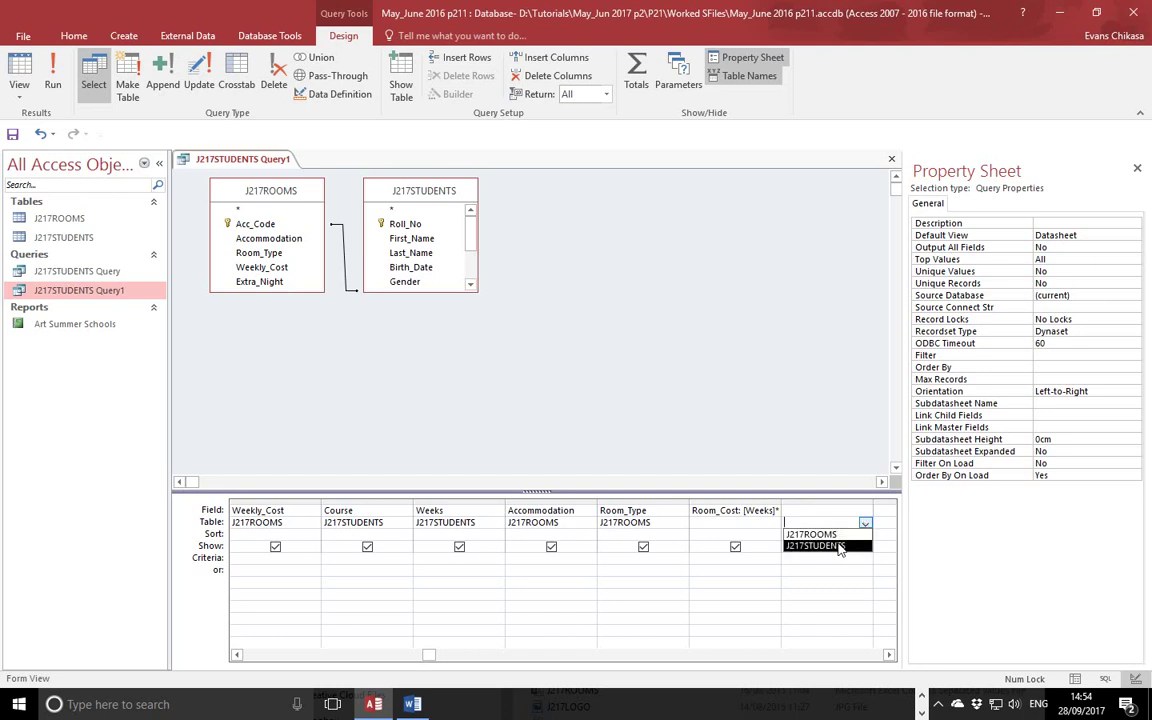
left_click(838, 546)
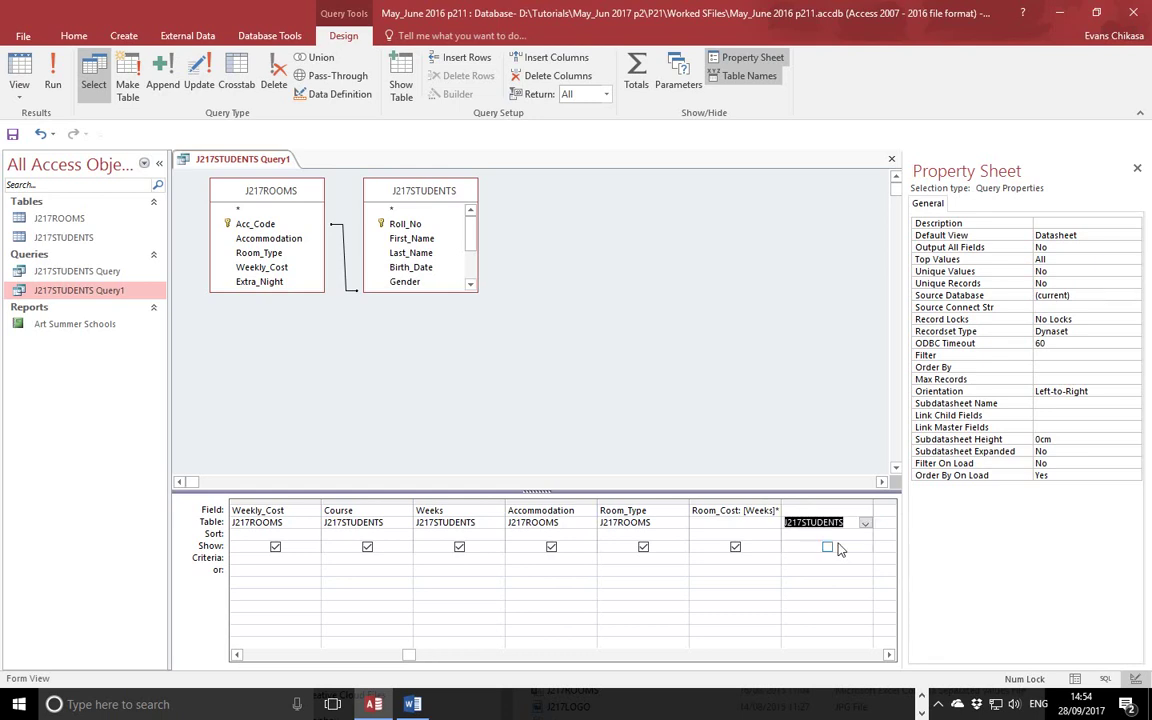
left_click(862, 512)
left_click(866, 512)
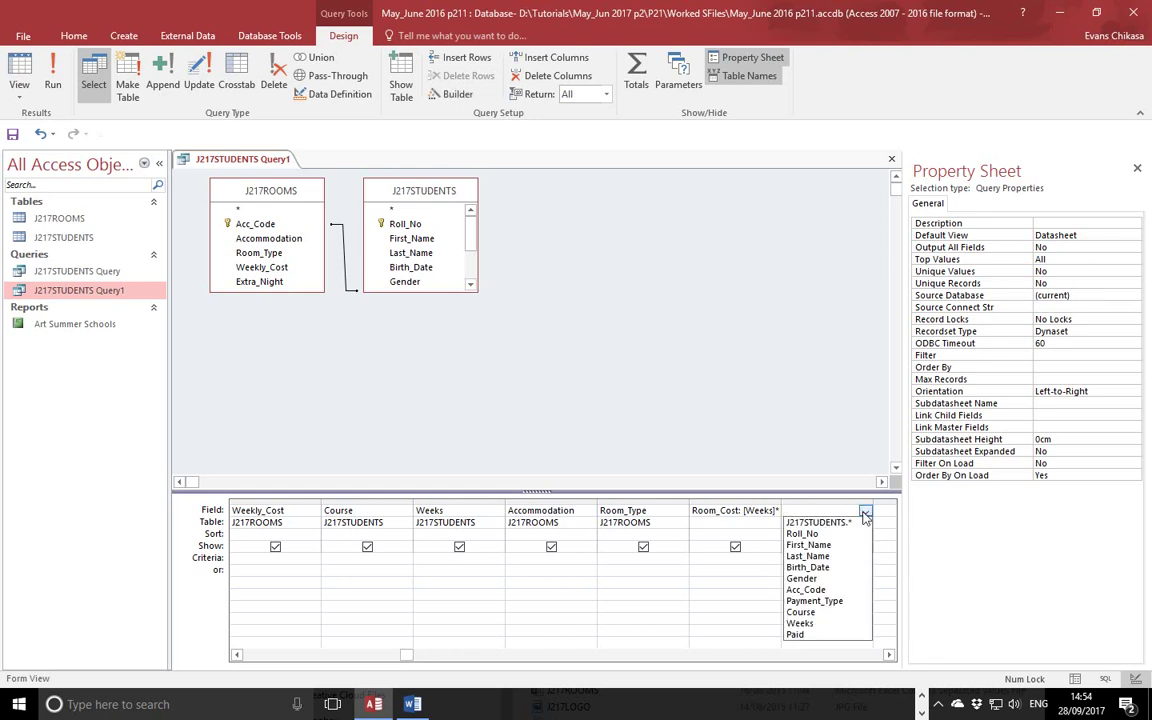
left_click(803, 636)
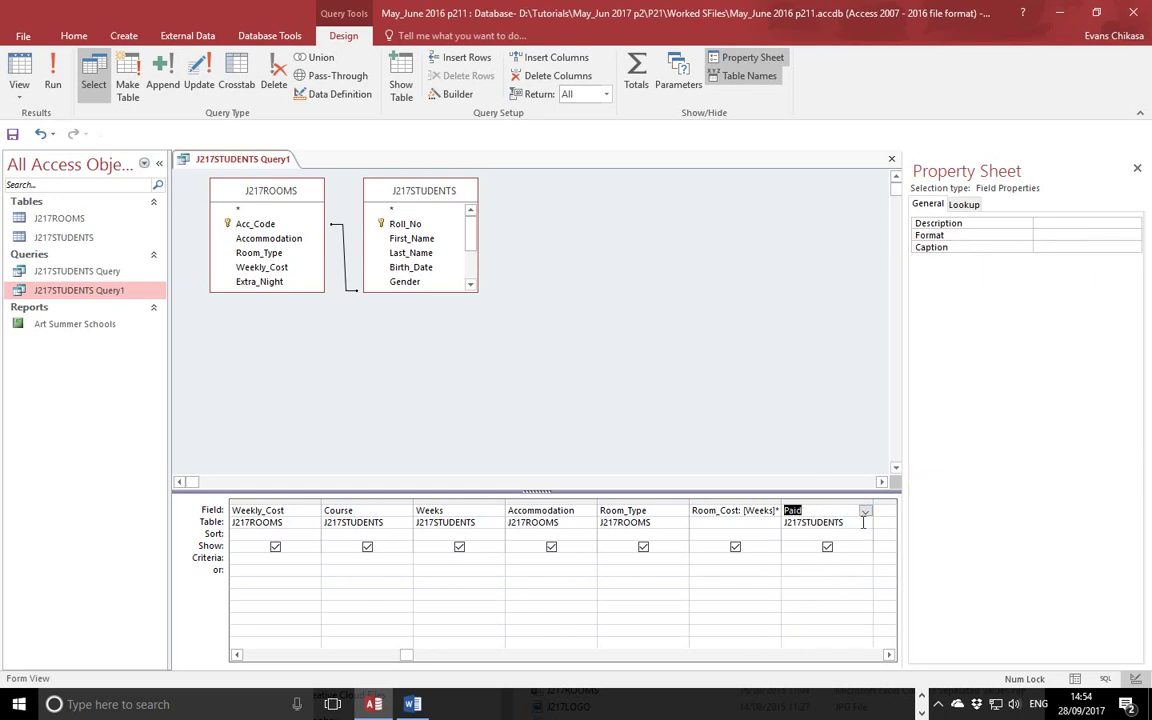
Reselect the J217STUDENTS table and Paid field for the new column and exclude Paid from the displayed output.
left_click(863, 522)
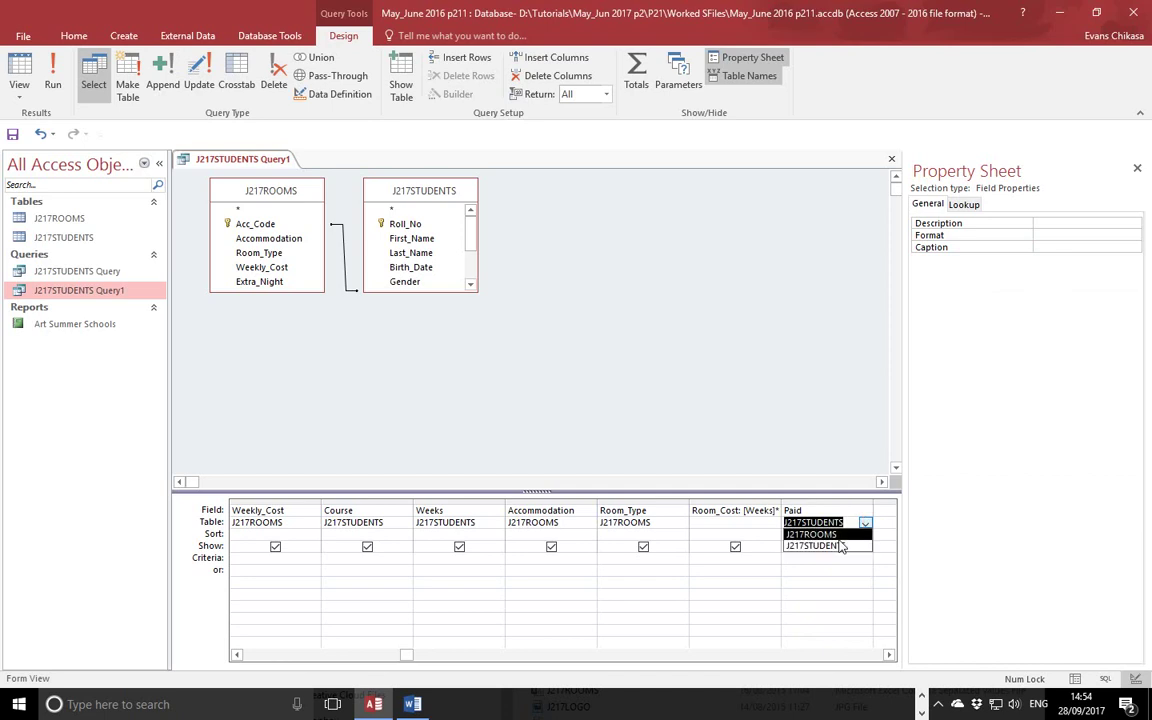
left_click(838, 546)
left_click(865, 510)
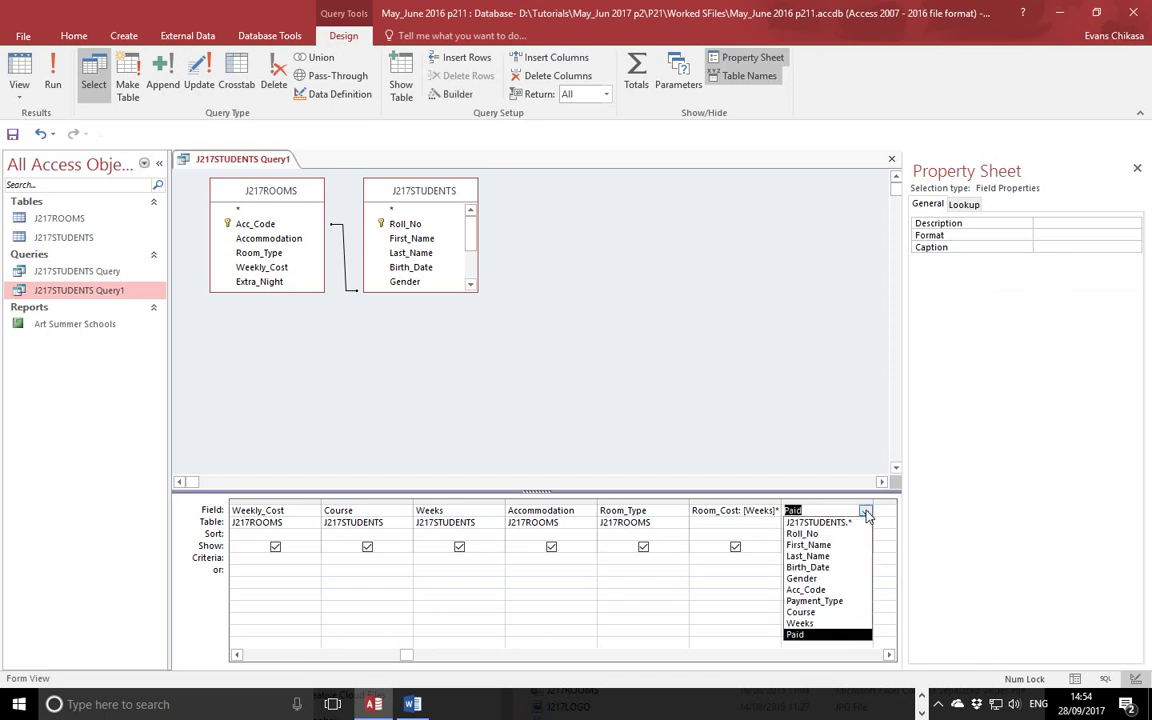
left_click(815, 636)
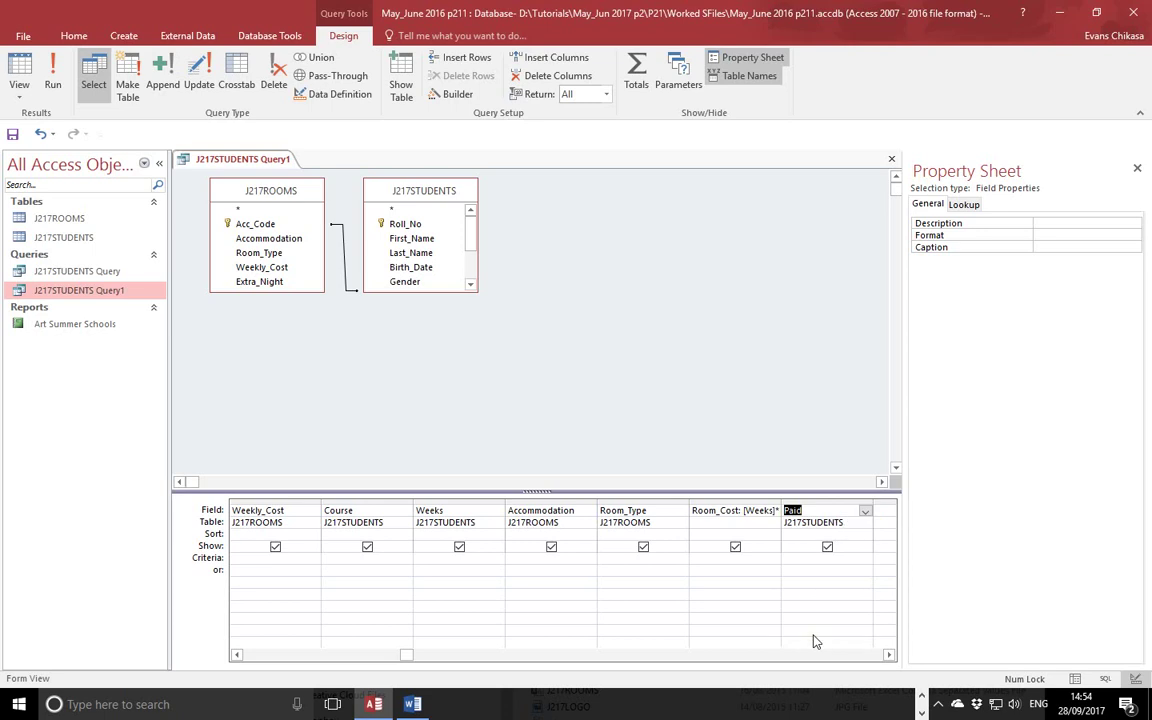
left_click(827, 547)
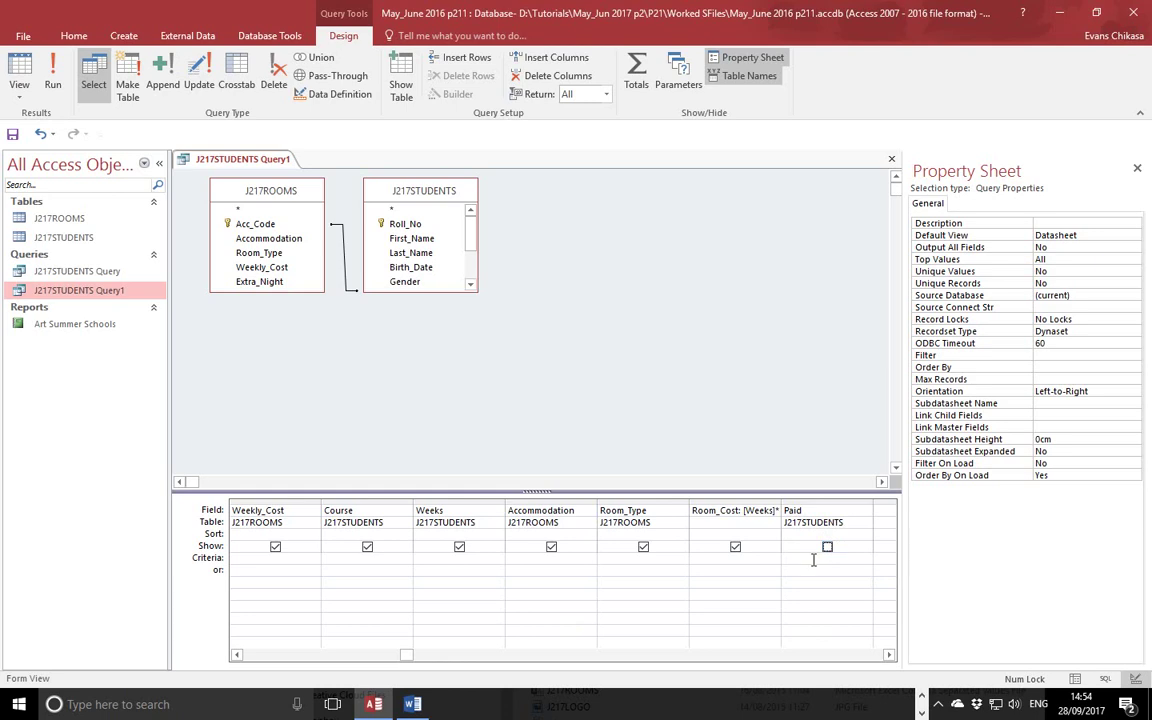
Check question 27 in the exam paper for the Paid criterion and return to the Paid column's criteria in Access.
left_click(812, 558)
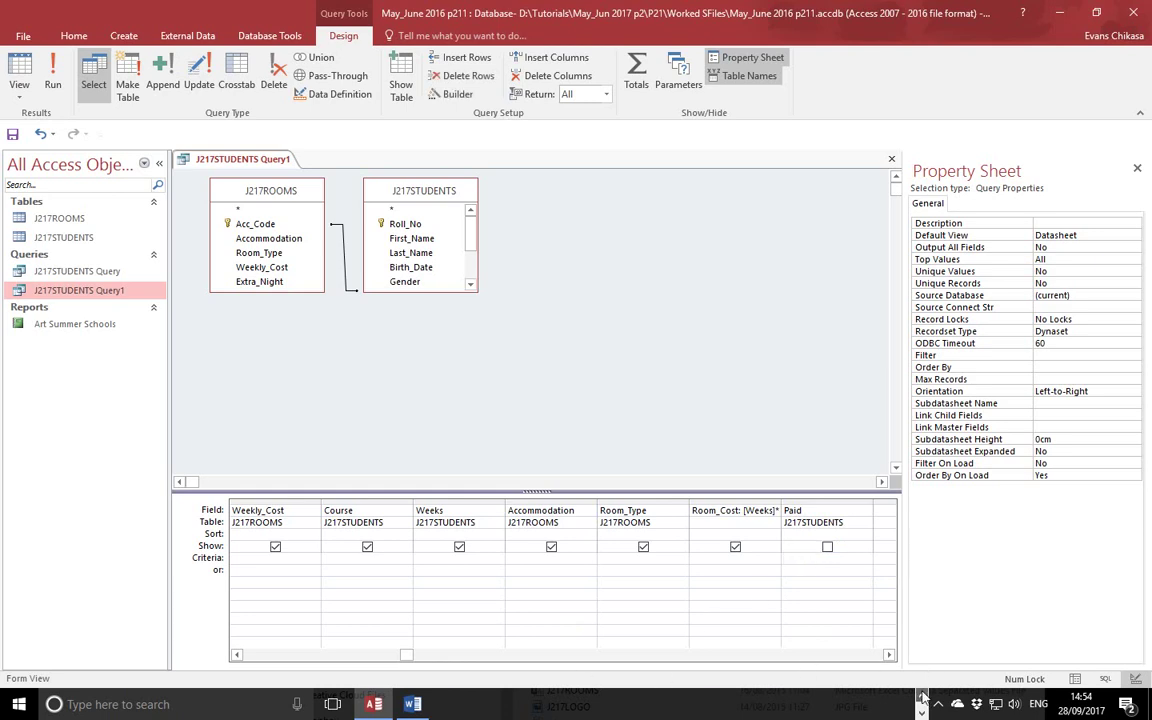
left_click(492, 706)
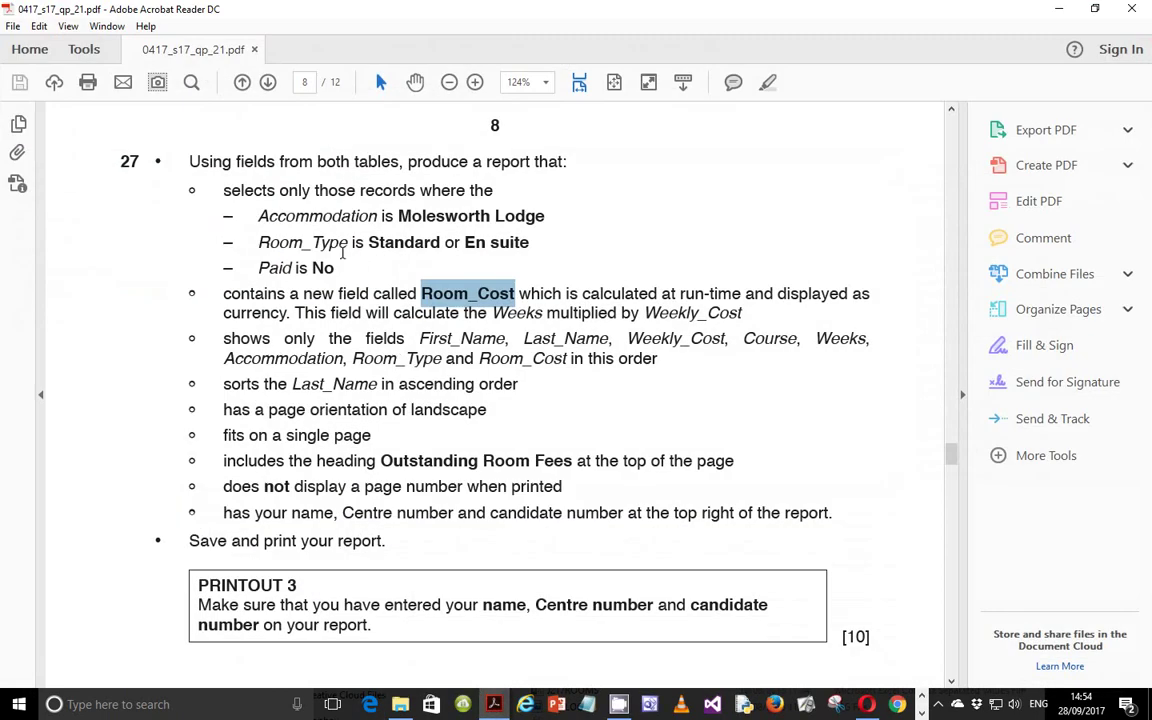
left_click_drag(337, 265, 311, 268)
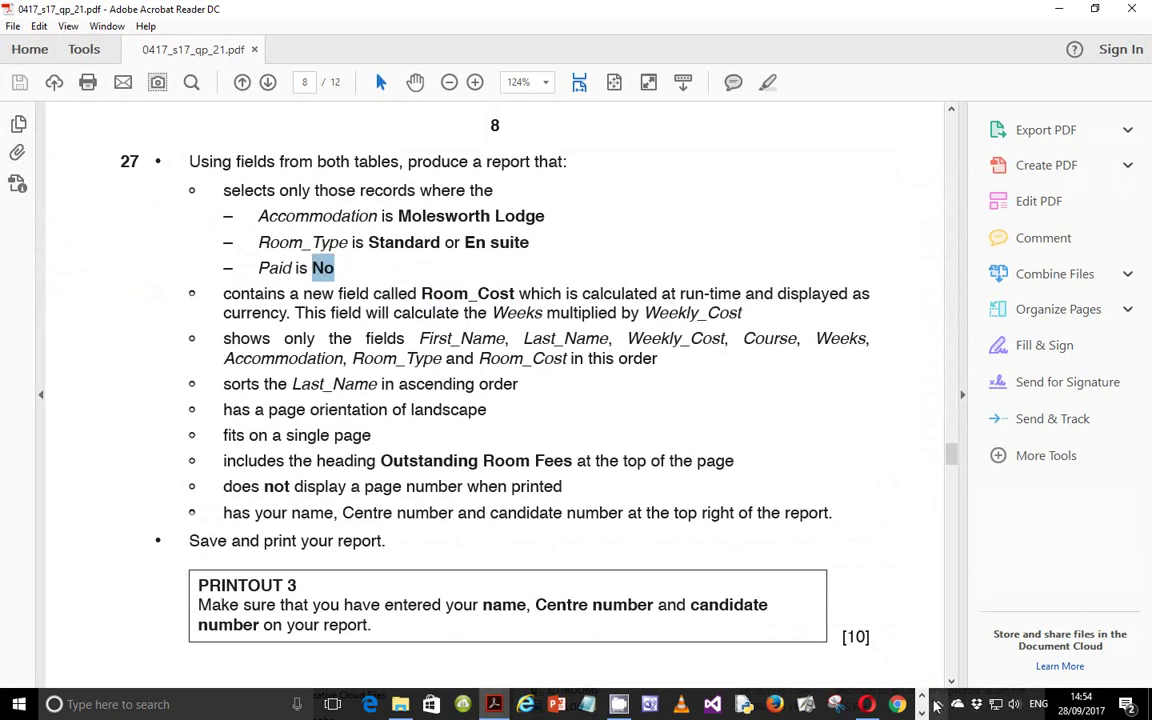
left_click(495, 705)
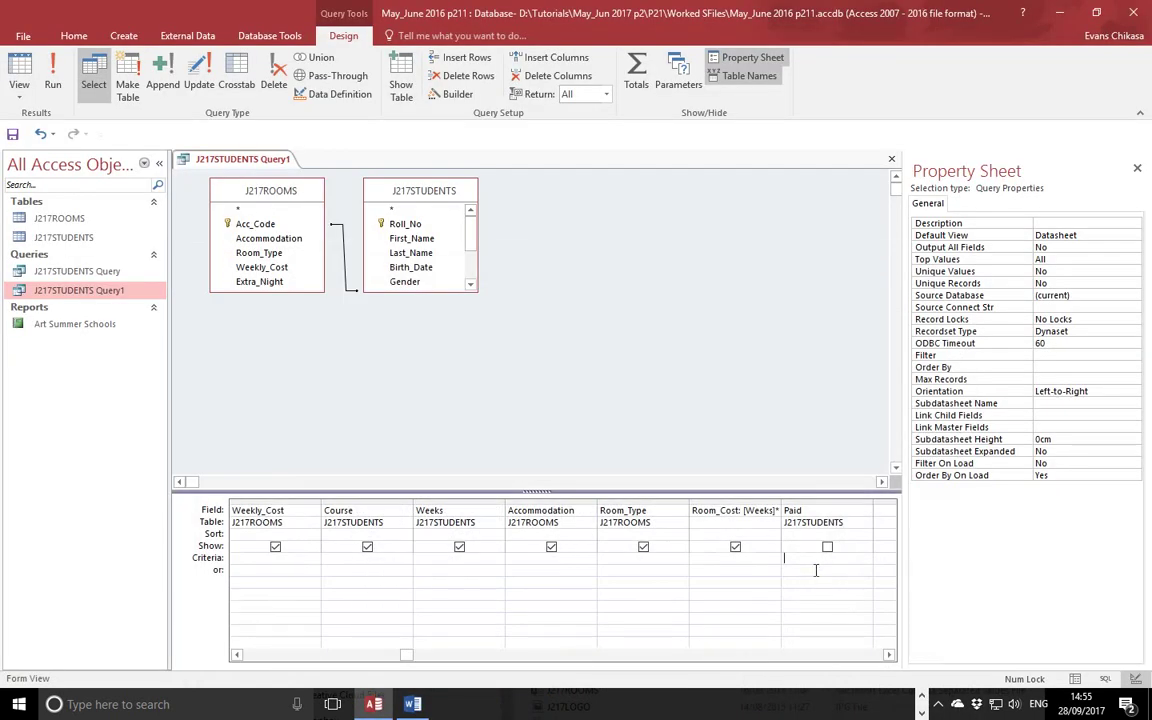
Set the Paid column's criterion to No and run the query.
type("No")
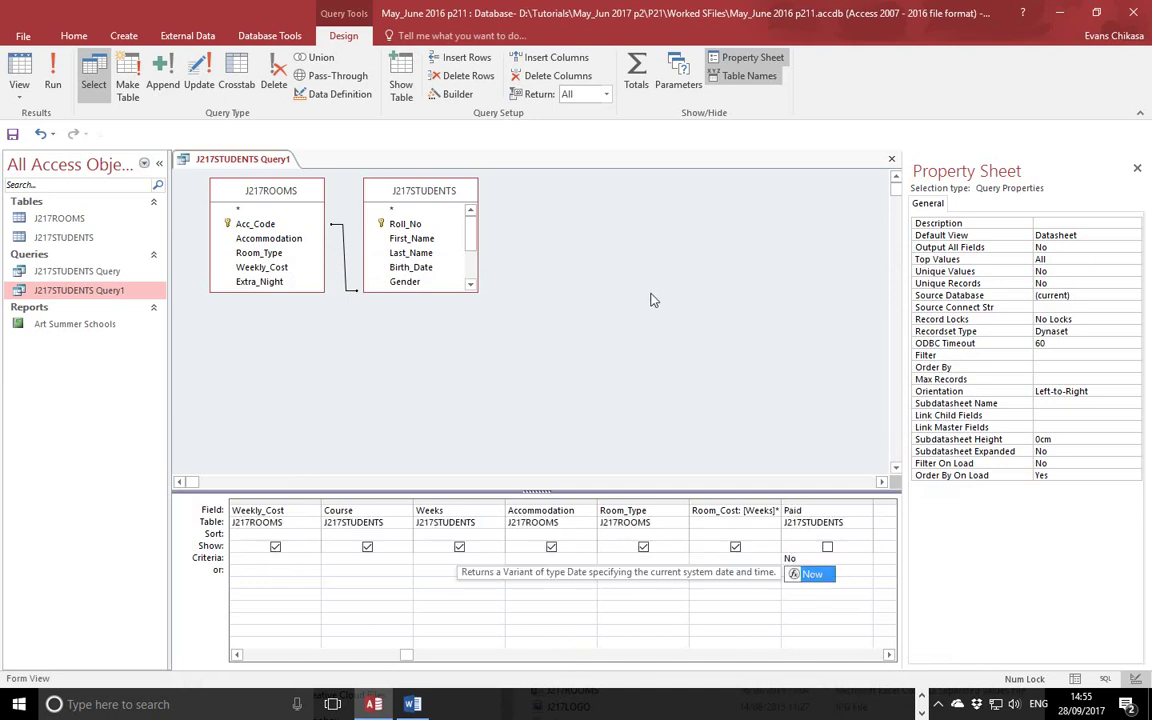
left_click(53, 84)
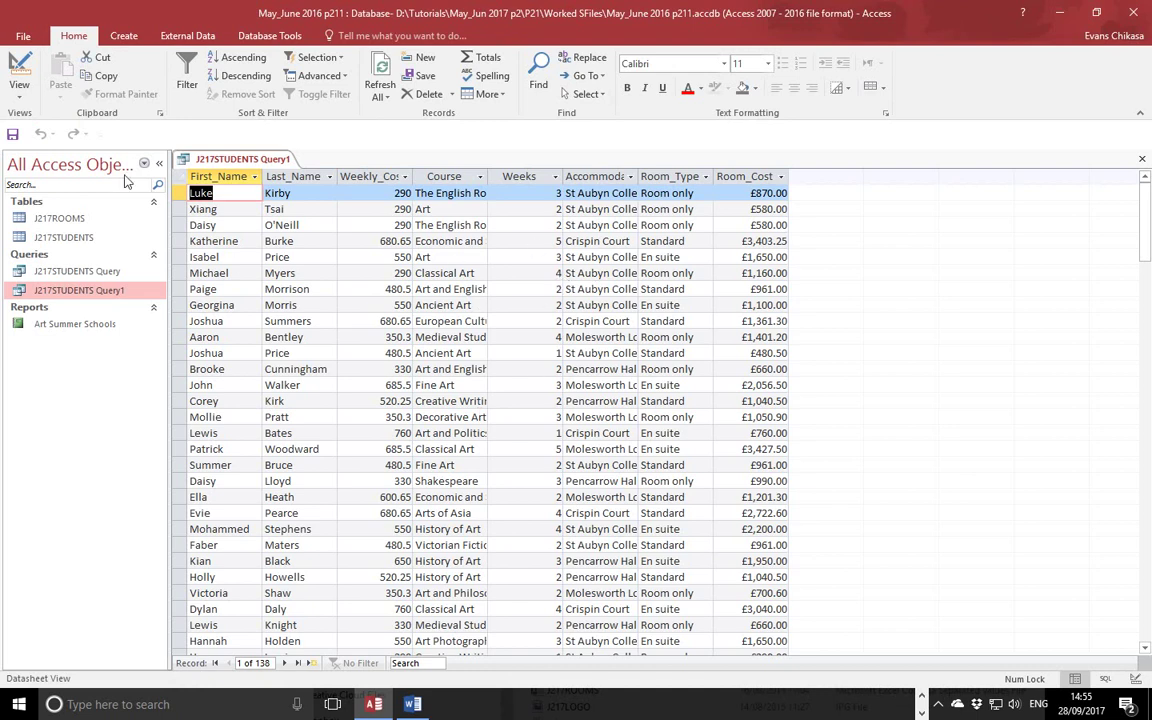
Temporarily show the Paid field, run the query to check its values, and hide Paid again in the query design.
right_click(76, 290)
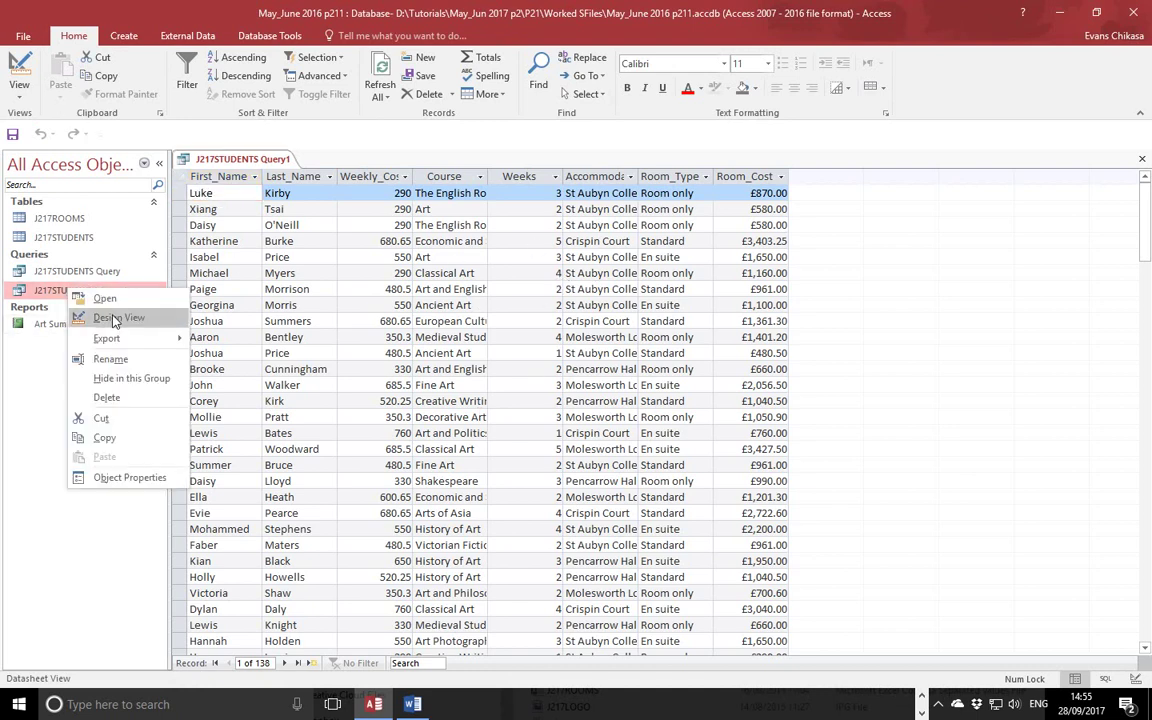
left_click(96, 316)
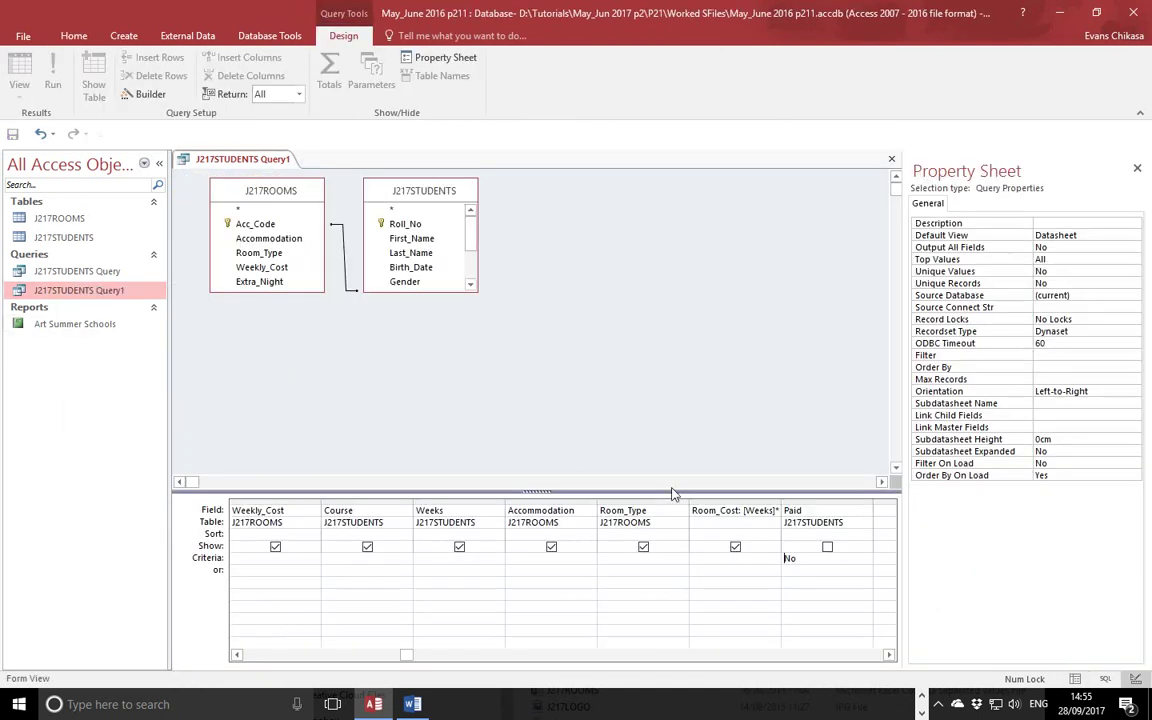
left_click(825, 548)
left_click(8, 86)
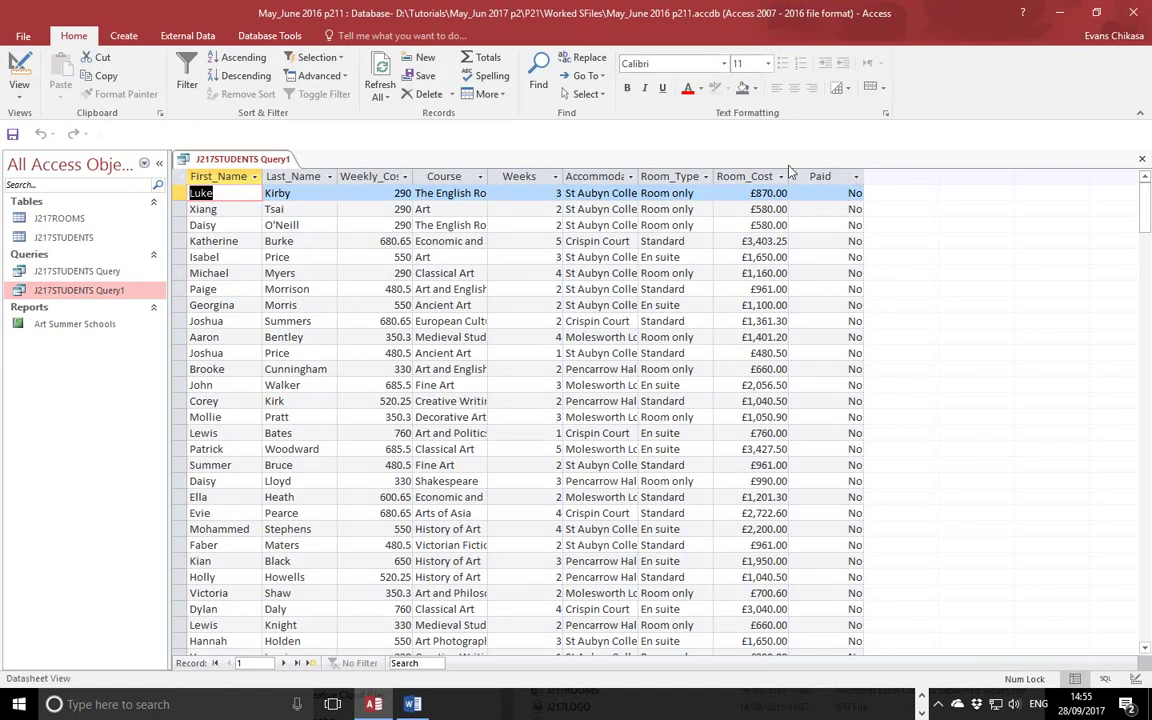
right_click(66, 290)
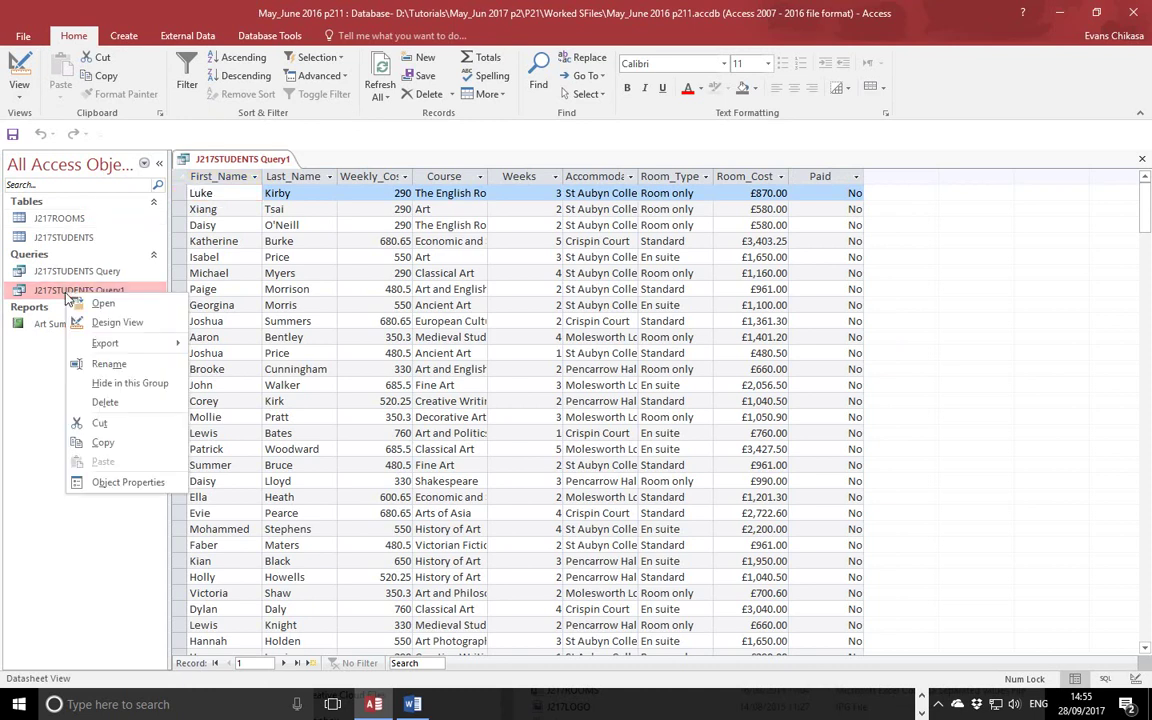
left_click(108, 323)
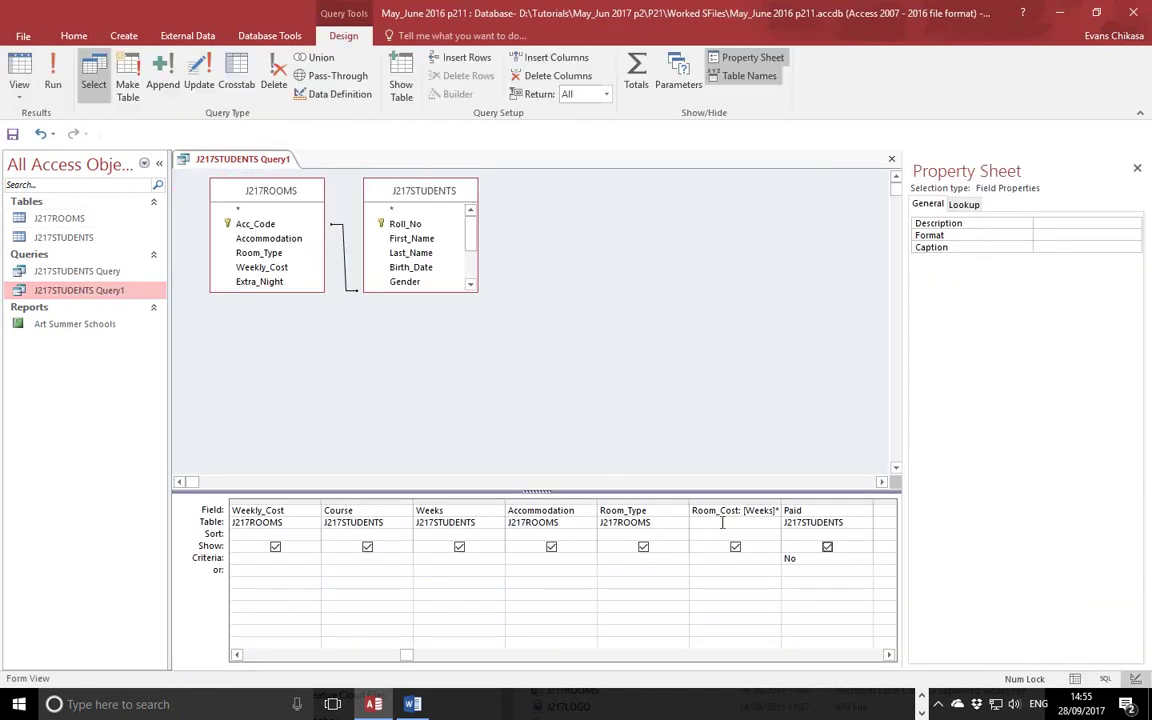
left_click(827, 547)
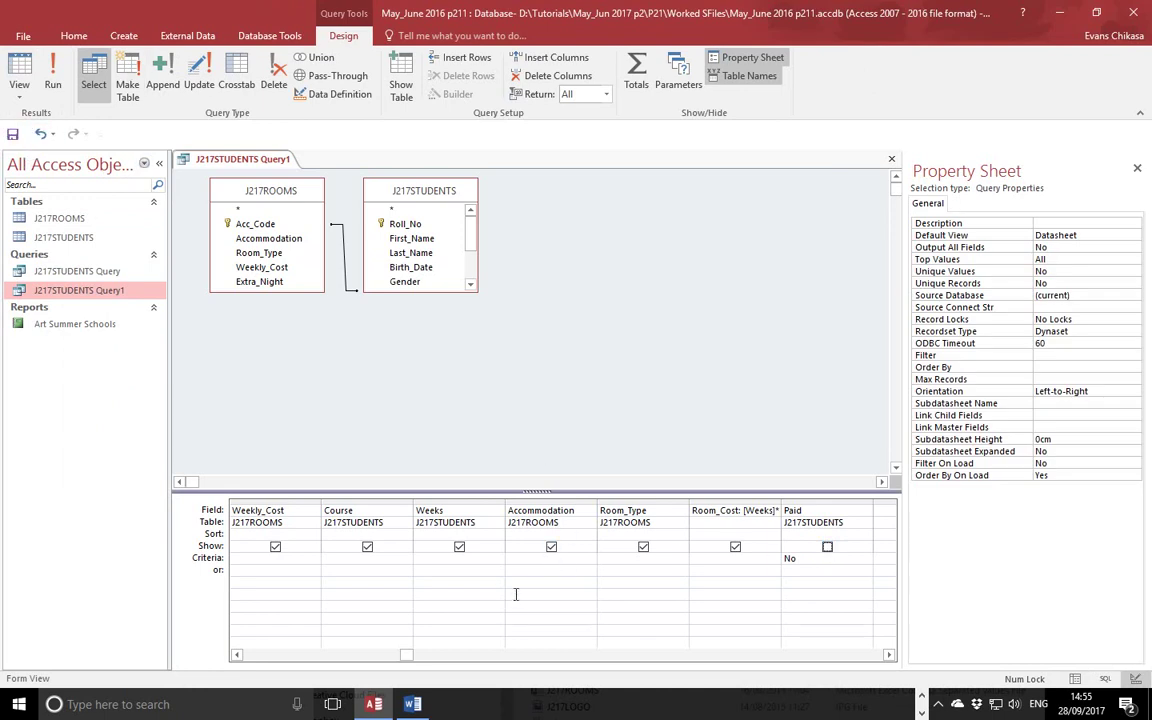
Copy the required Accommodation value, Molesworth Lodge, from question 27 of the exam paper in Acrobat Reader.
left_click(445, 716)
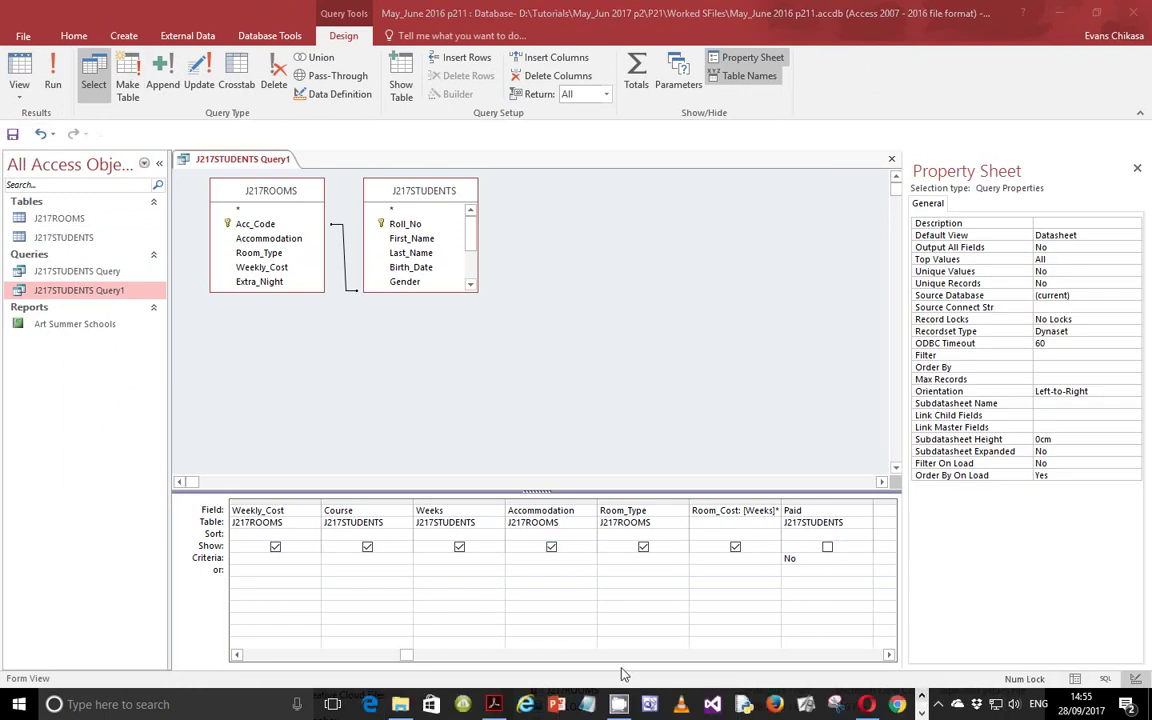
left_click(495, 704)
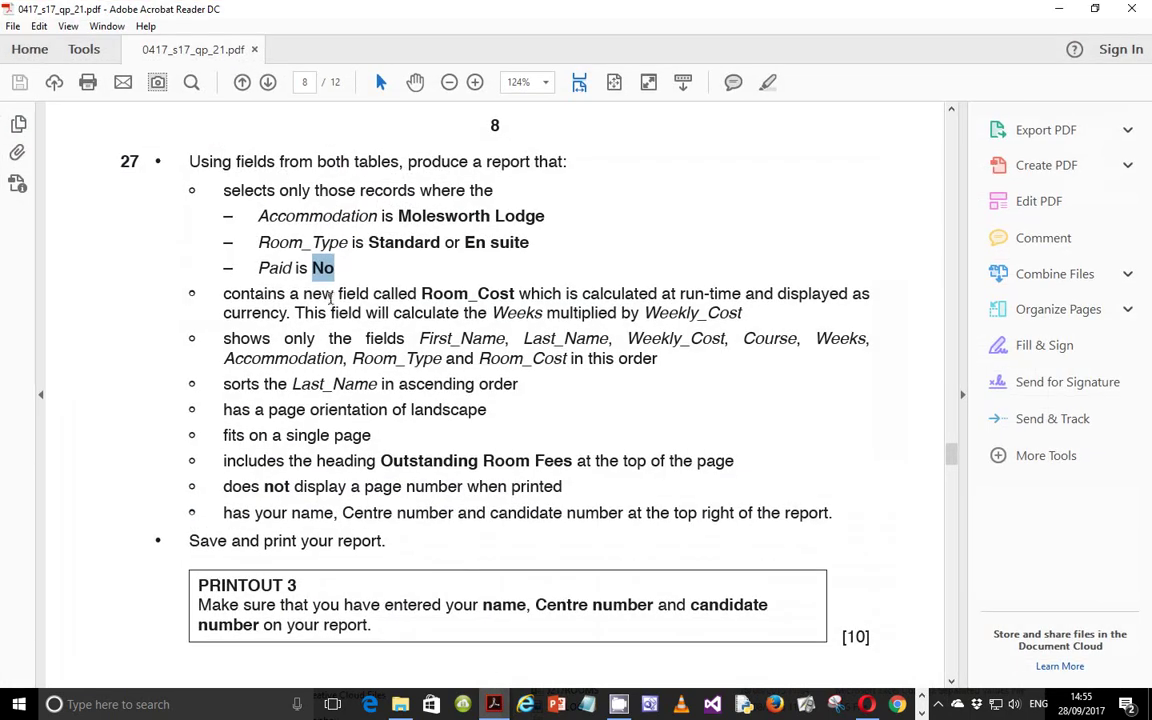
left_click_drag(259, 242, 490, 216)
left_click(455, 242)
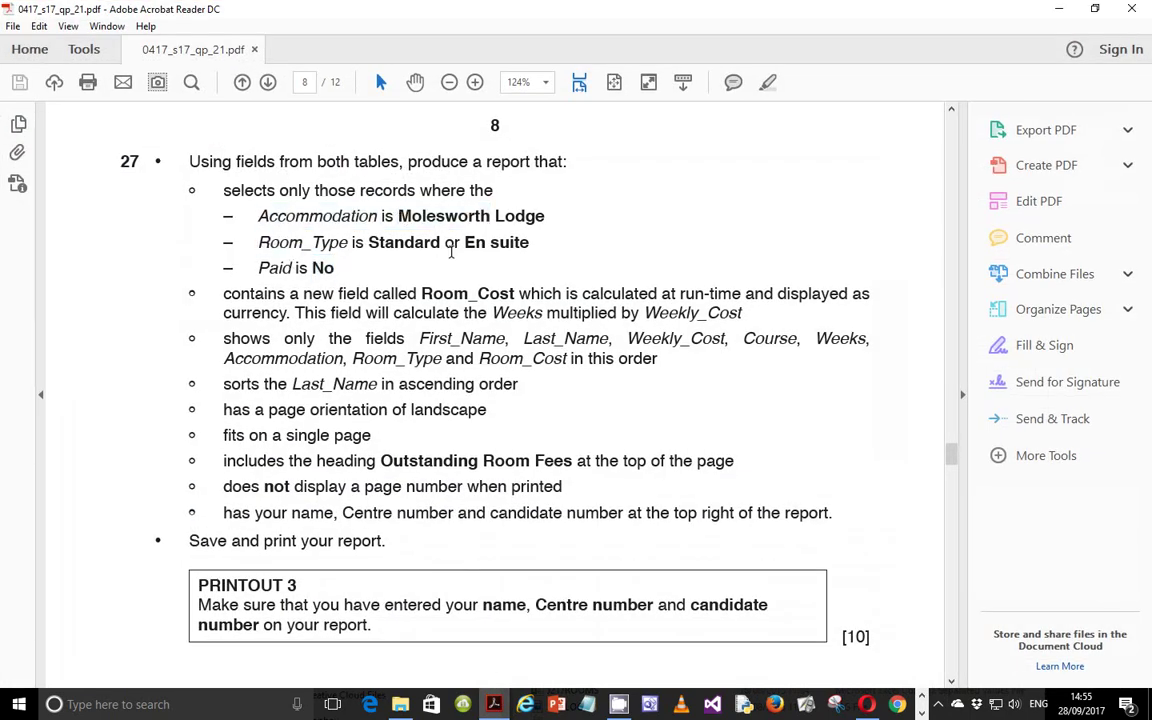
left_click_drag(400, 216, 560, 218)
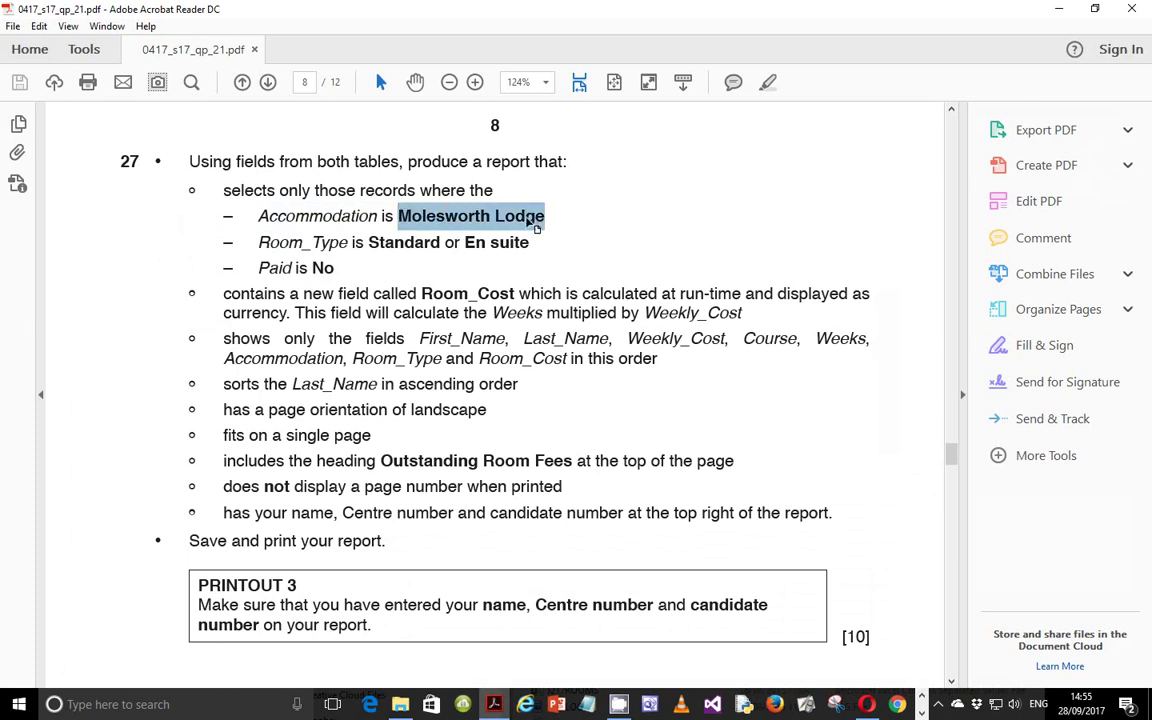
right_click(530, 220)
left_click(562, 240)
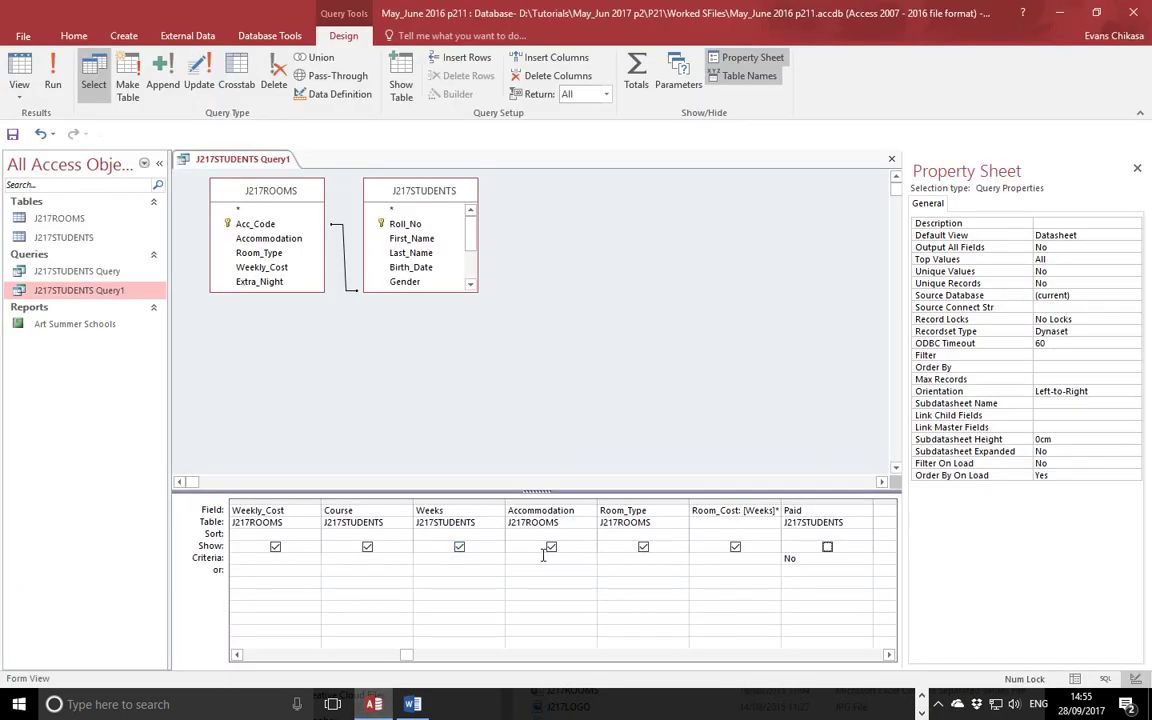
In Access, set the Accommodation criterion to Like "Molesworth Lodge", run the query, and widen the Accommodation column to fit its contents.
left_click(543, 557)
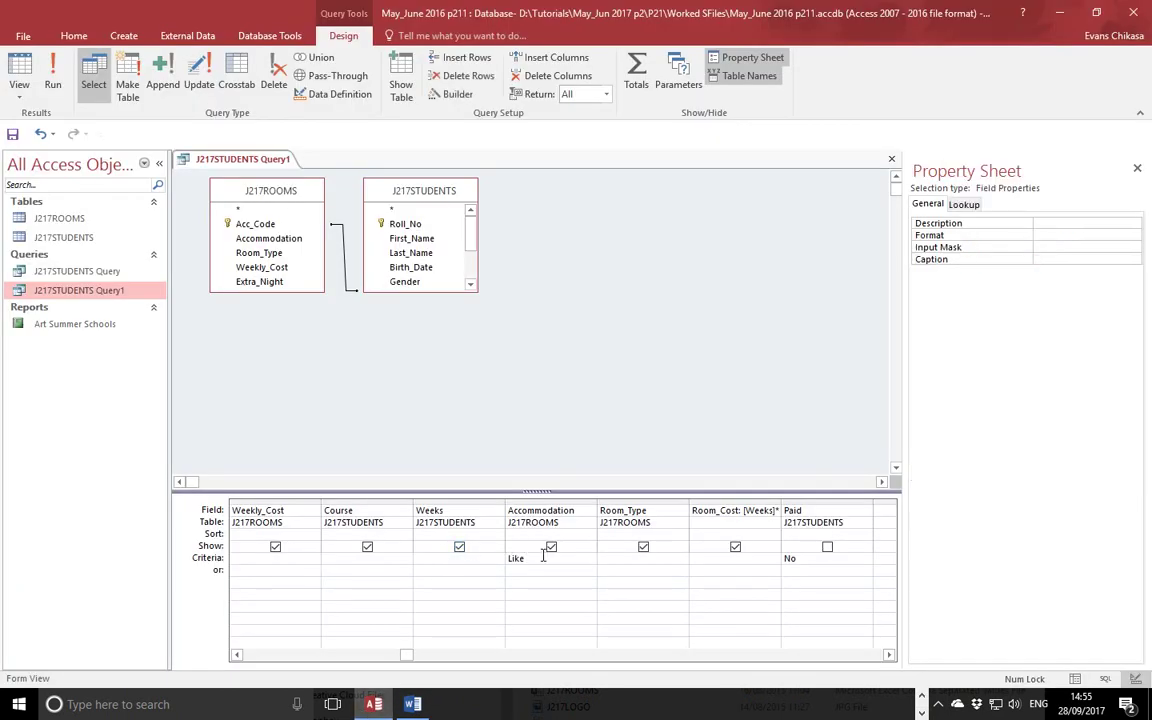
type("Like \"Ellesworth Lodge\"")
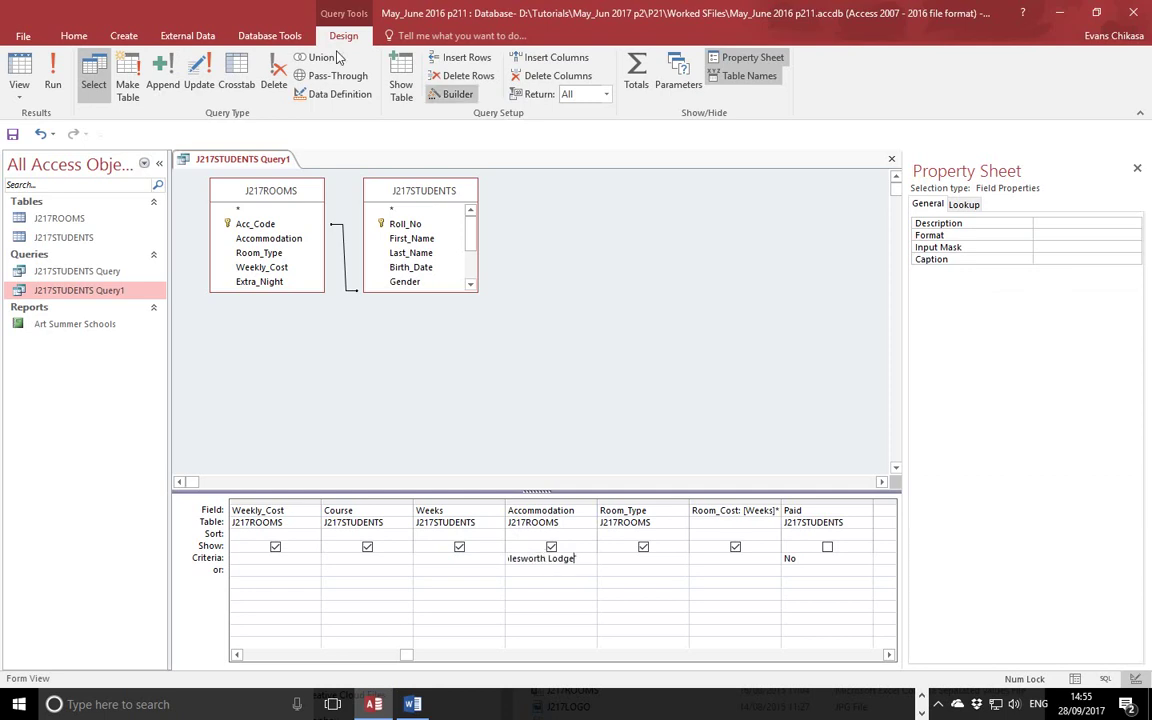
left_click(52, 78)
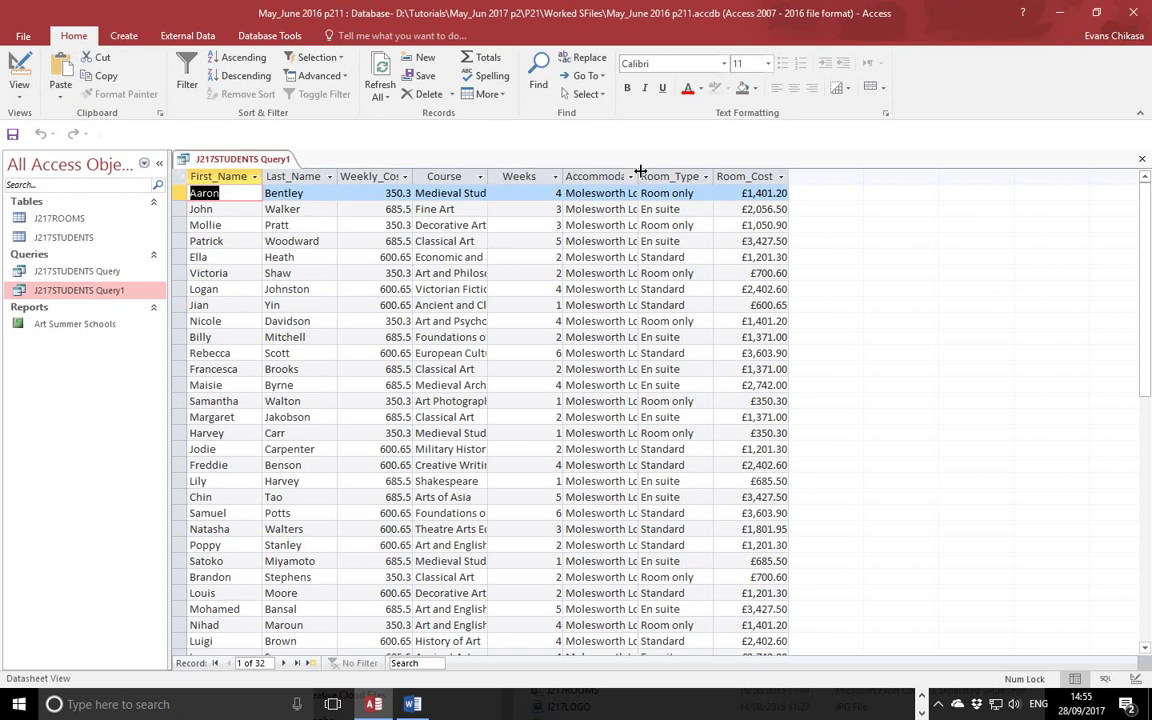
double_click(640, 172)
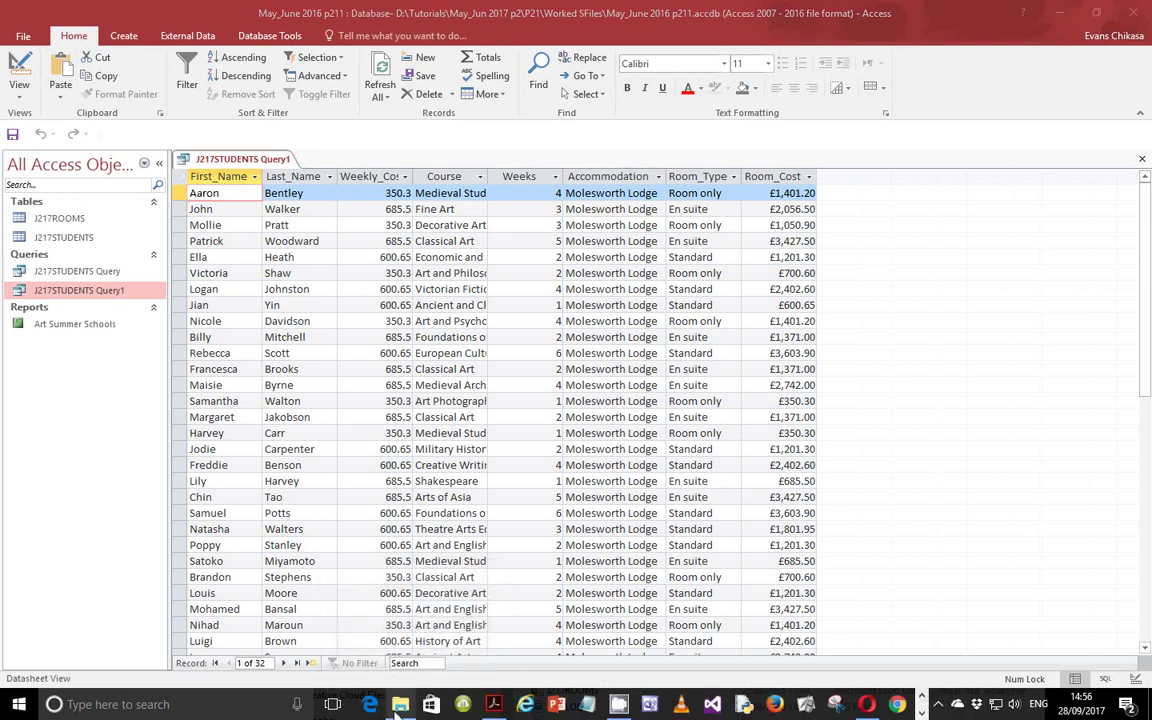
Return to the query design, set the Room_Type criterion to Like "Standard" or "En suite", and run the query.
left_click(494, 706)
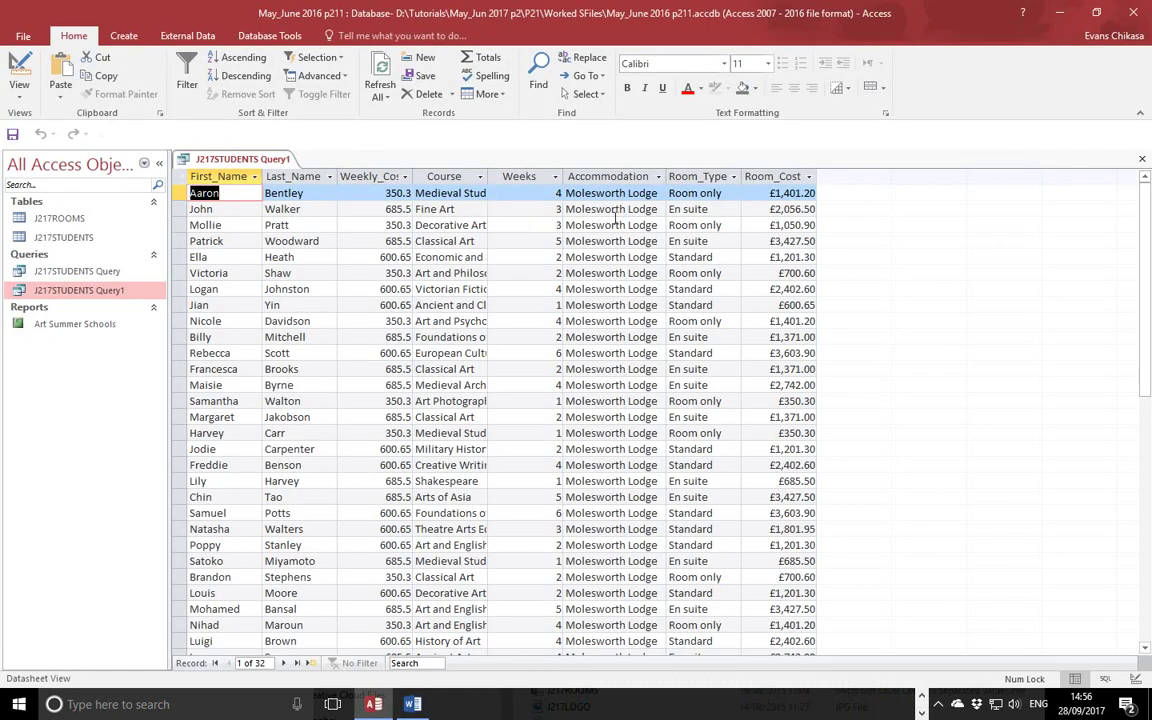
right_click(84, 291)
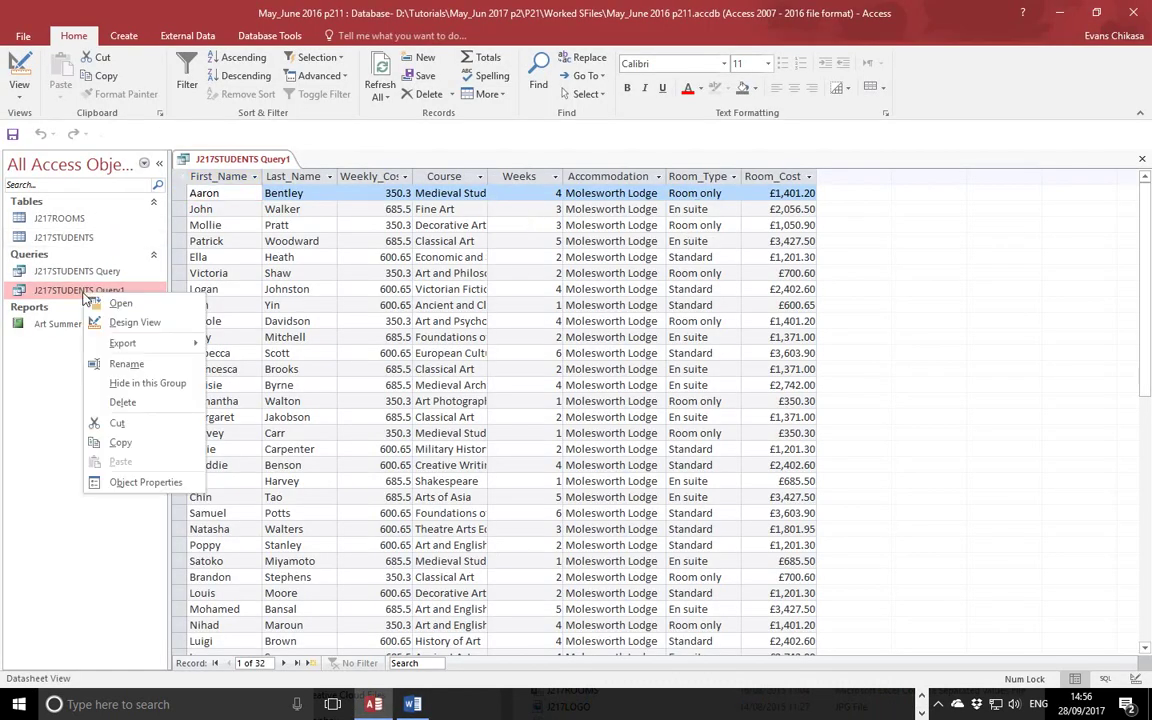
left_click(128, 324)
left_click(635, 561)
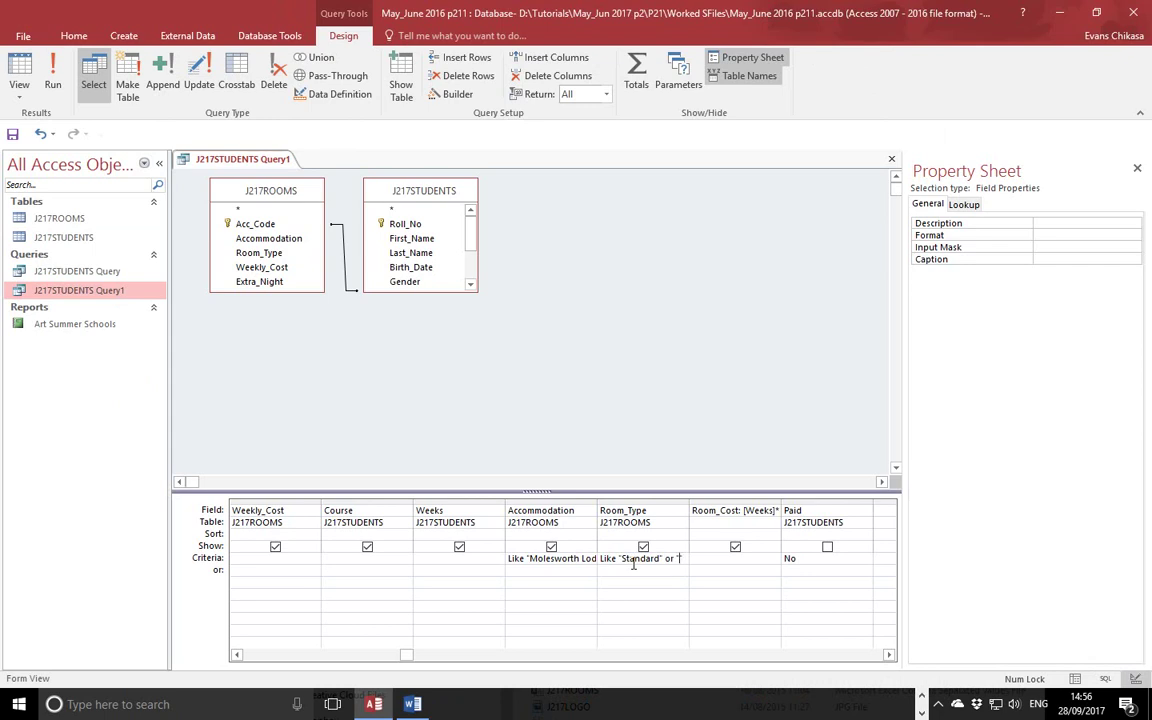
type("n suite")
left_click(55, 63)
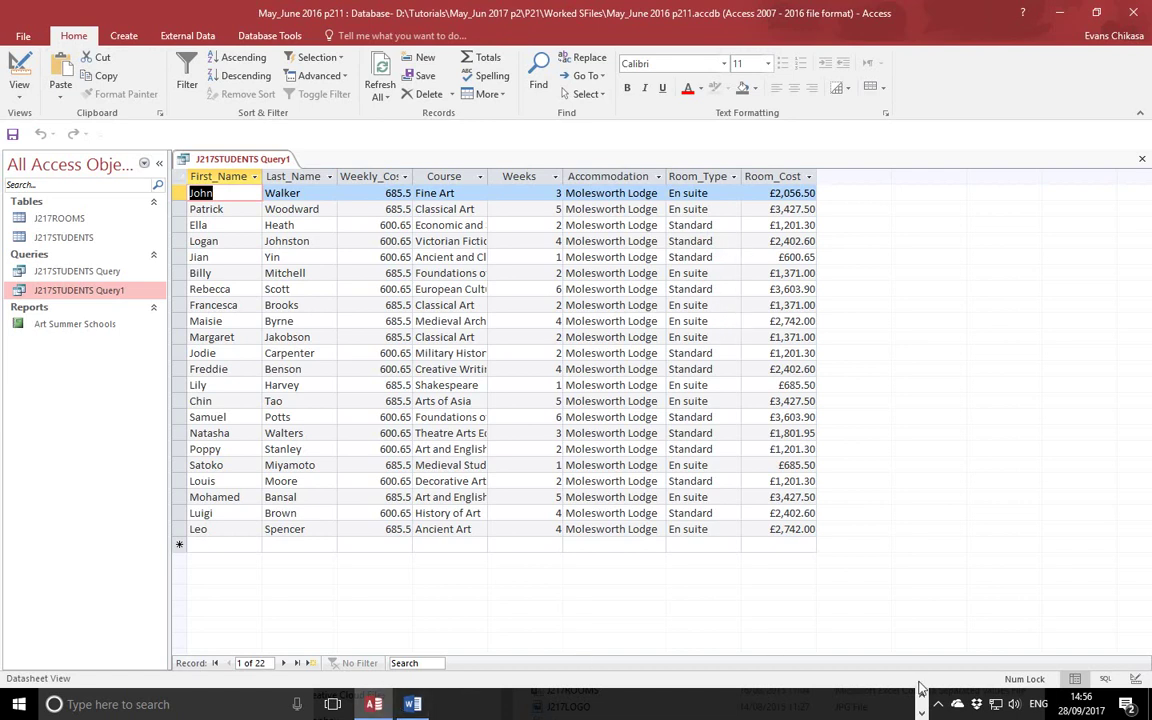
Review question 27's record selection, sorting and page layout requirements in the exam paper and return to the query results.
left_click(493, 704)
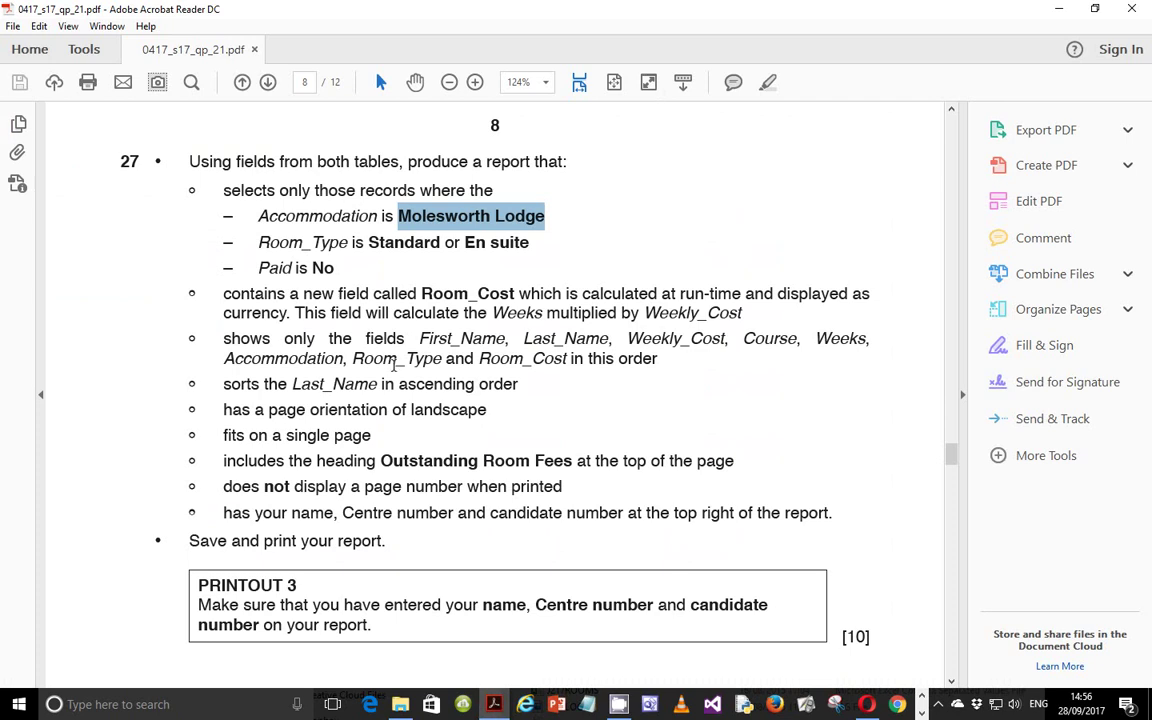
left_click_drag(669, 340, 368, 245)
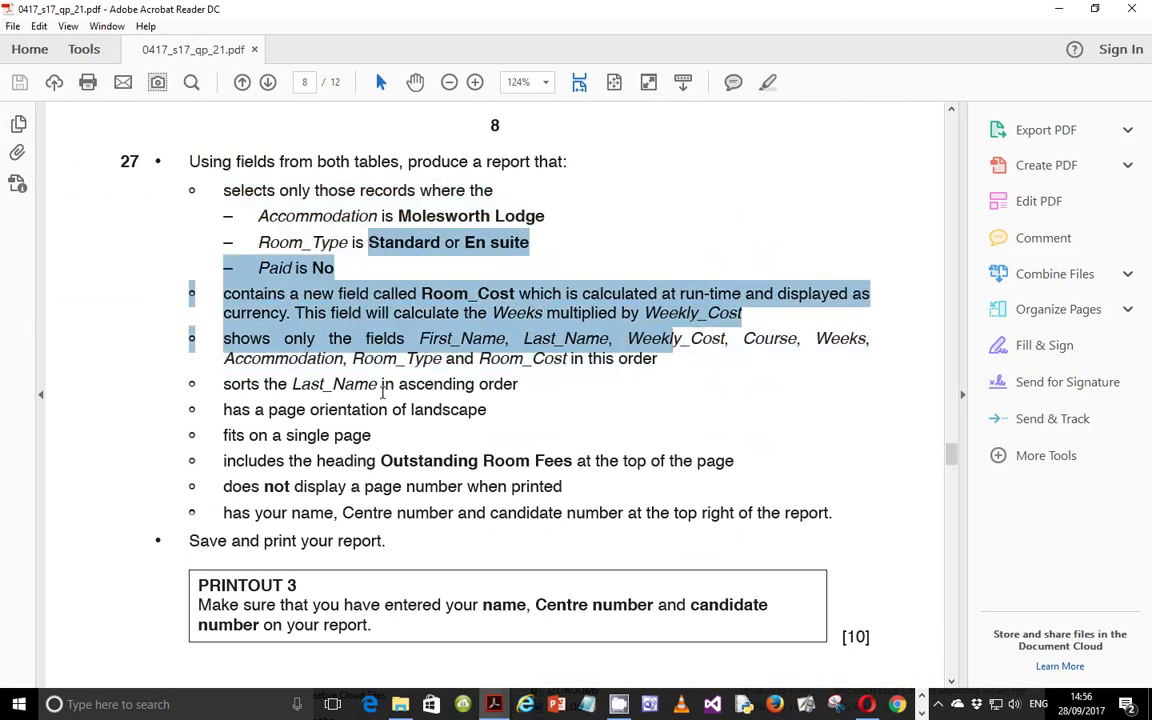
left_click_drag(258, 383, 615, 520)
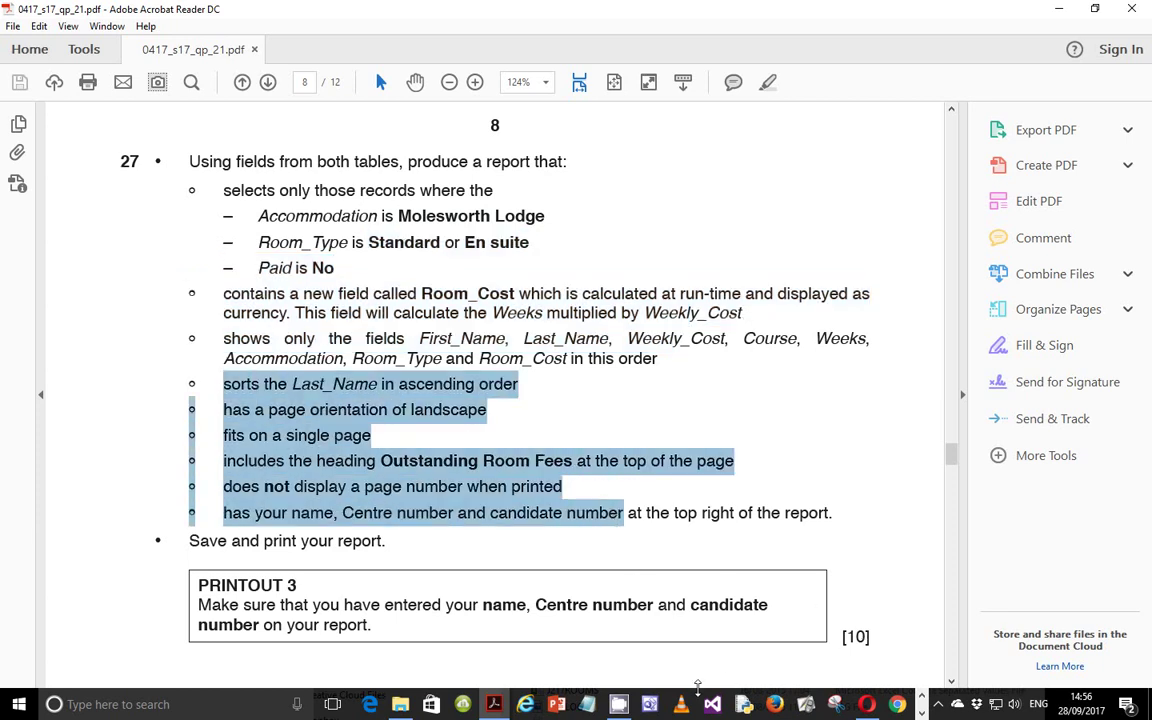
left_click(494, 704)
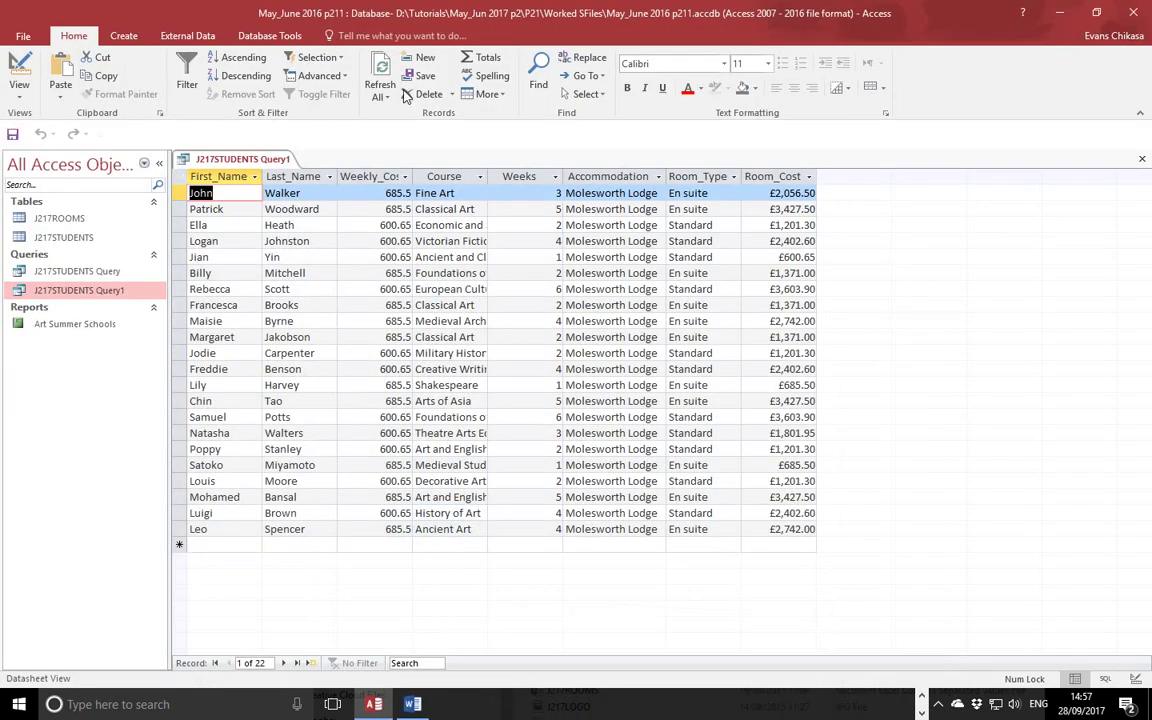
Close the query and start a Report Wizard report from J217STUDENTS Query1 with all fields and no grouping, continuing to the layout options.
left_click(1142, 158)
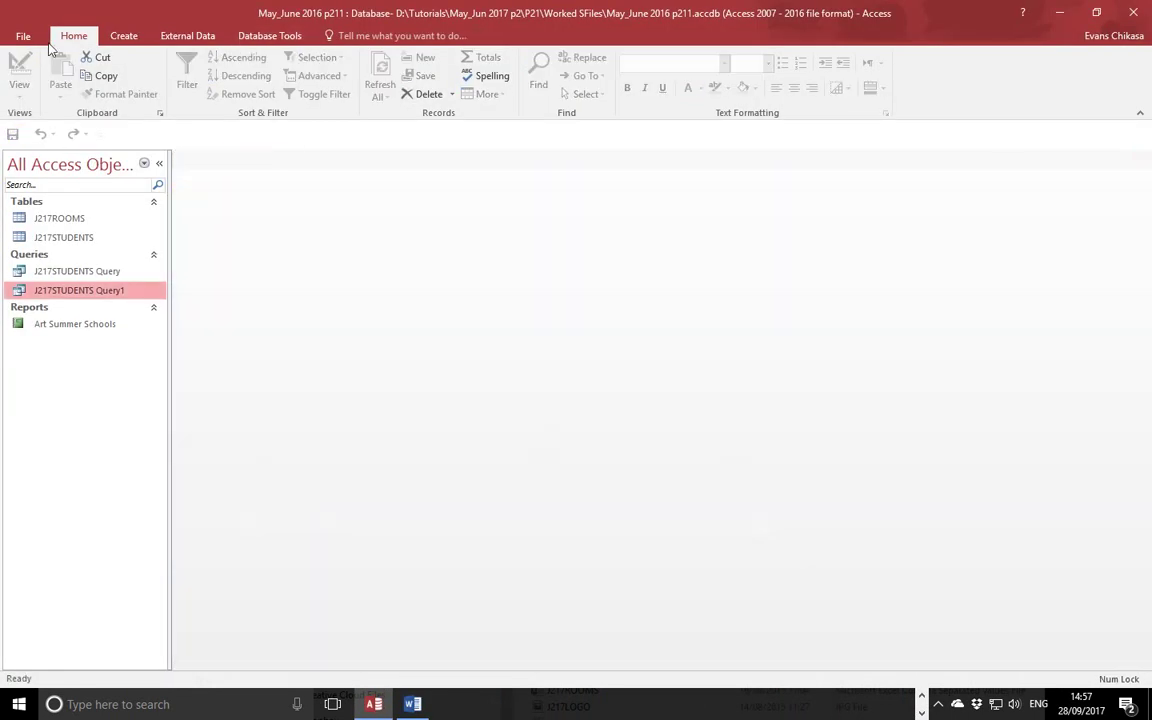
left_click(121, 37)
left_click(605, 64)
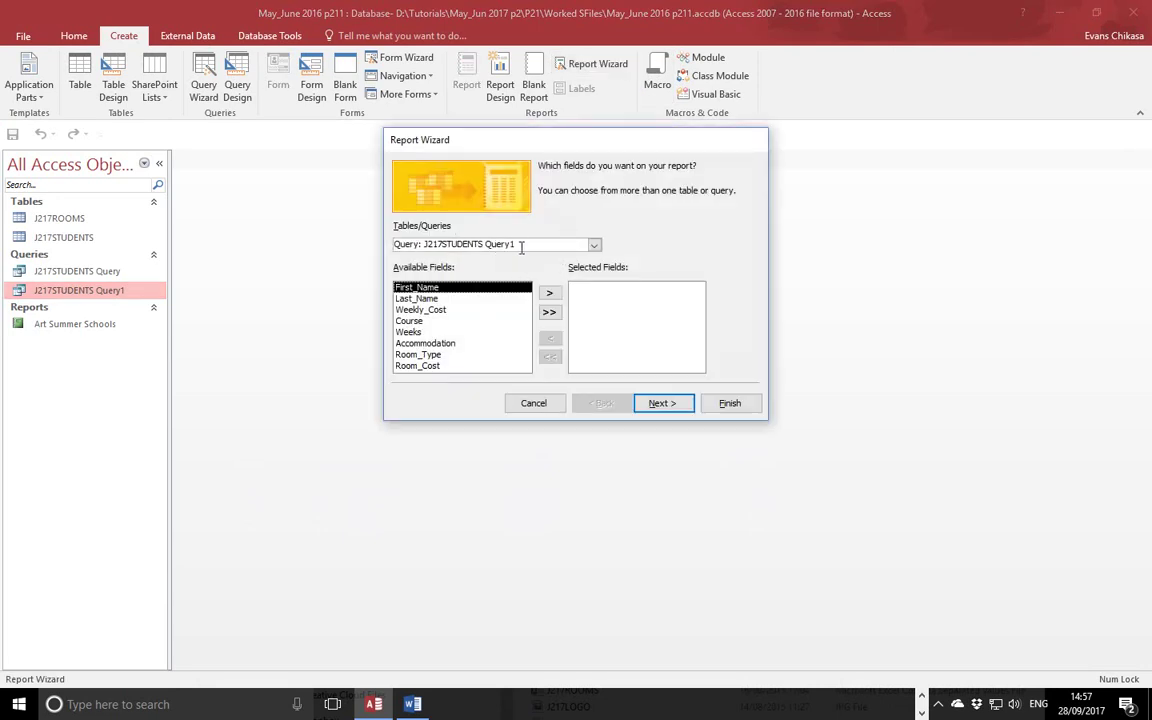
left_click(550, 313)
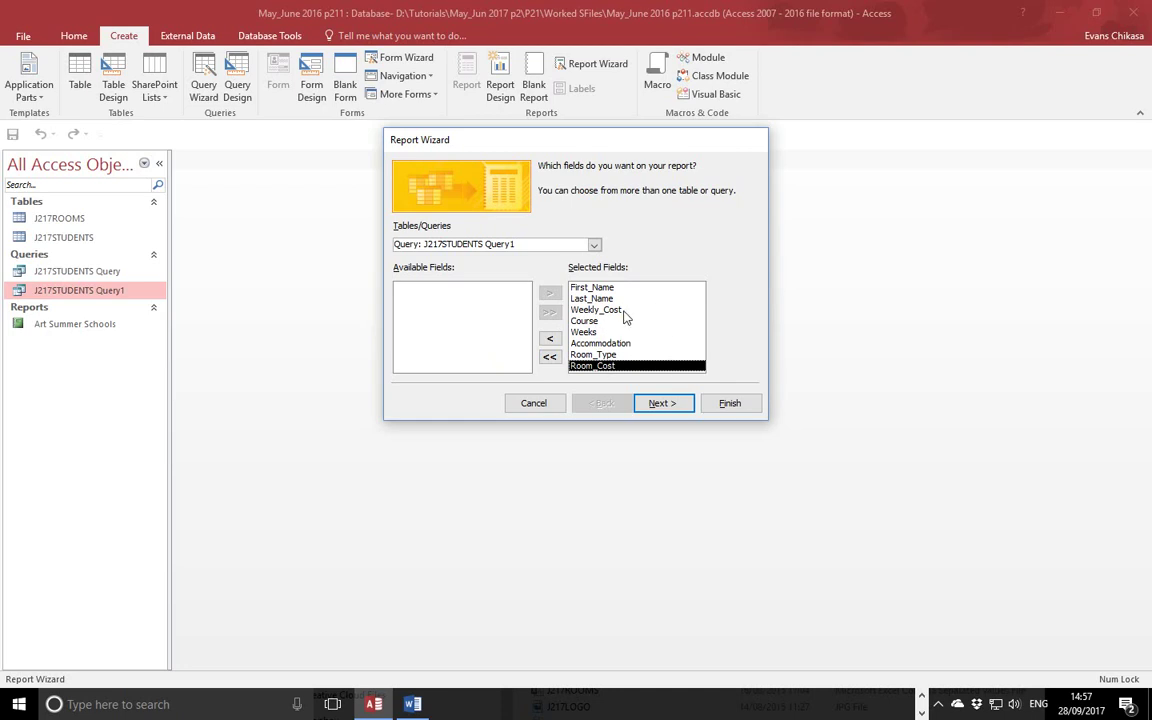
left_click(660, 406)
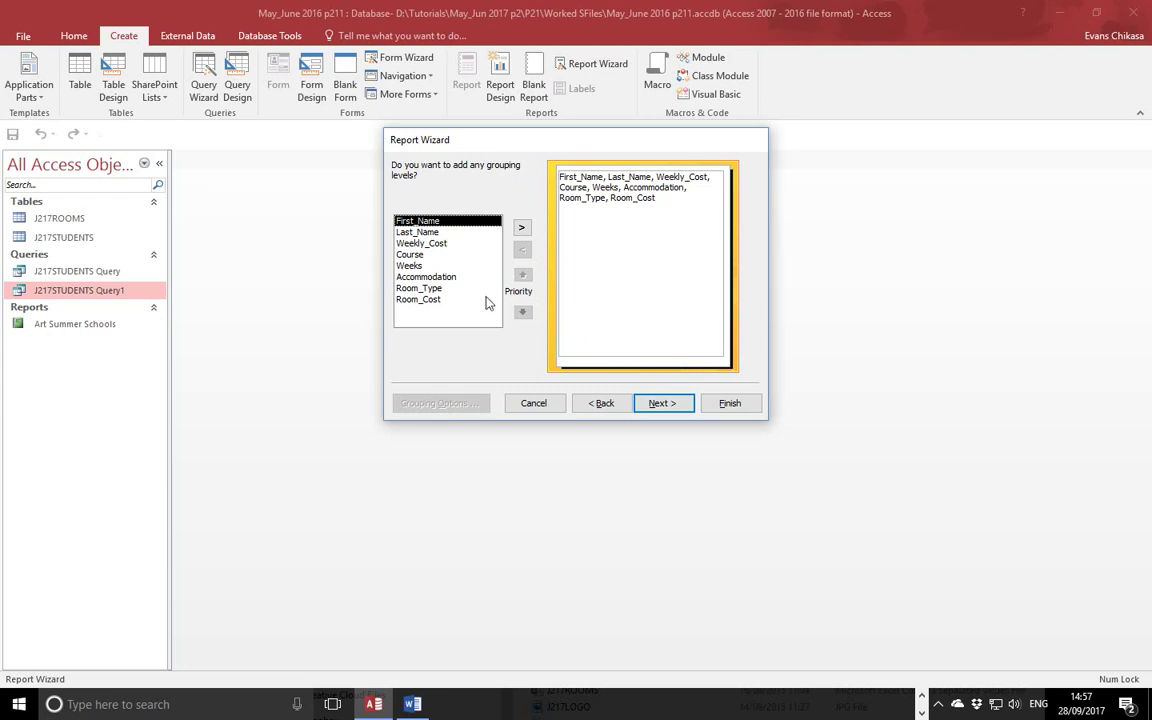
left_click(656, 405)
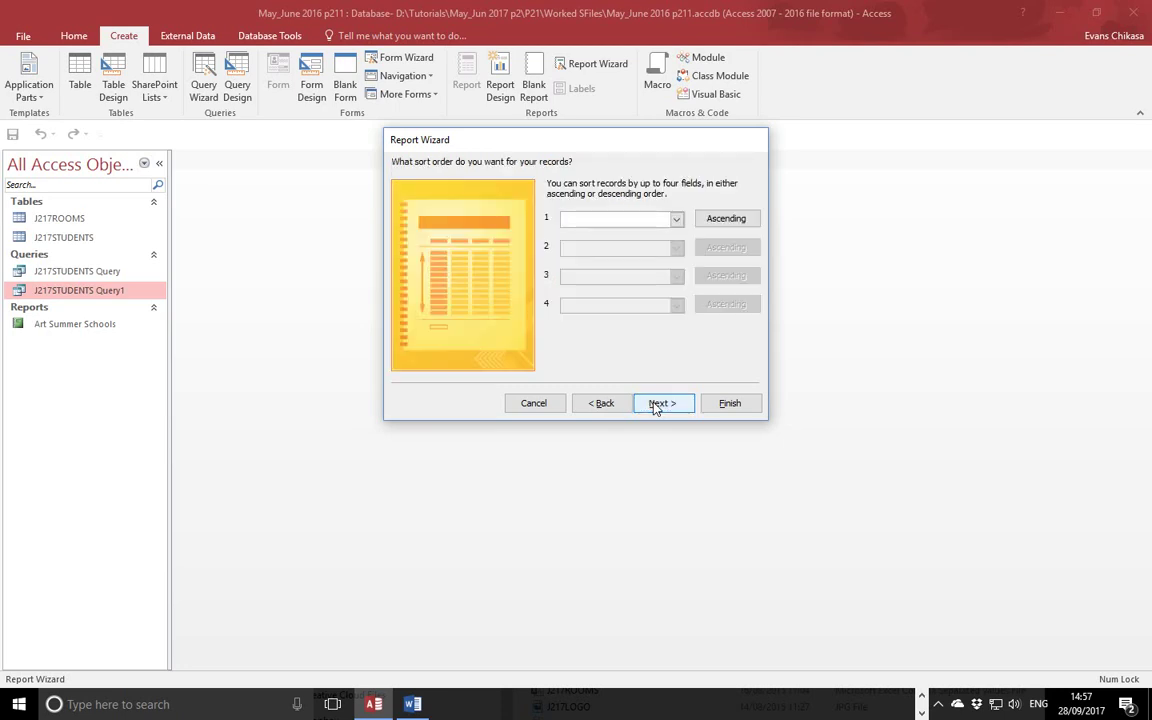
left_click(663, 404)
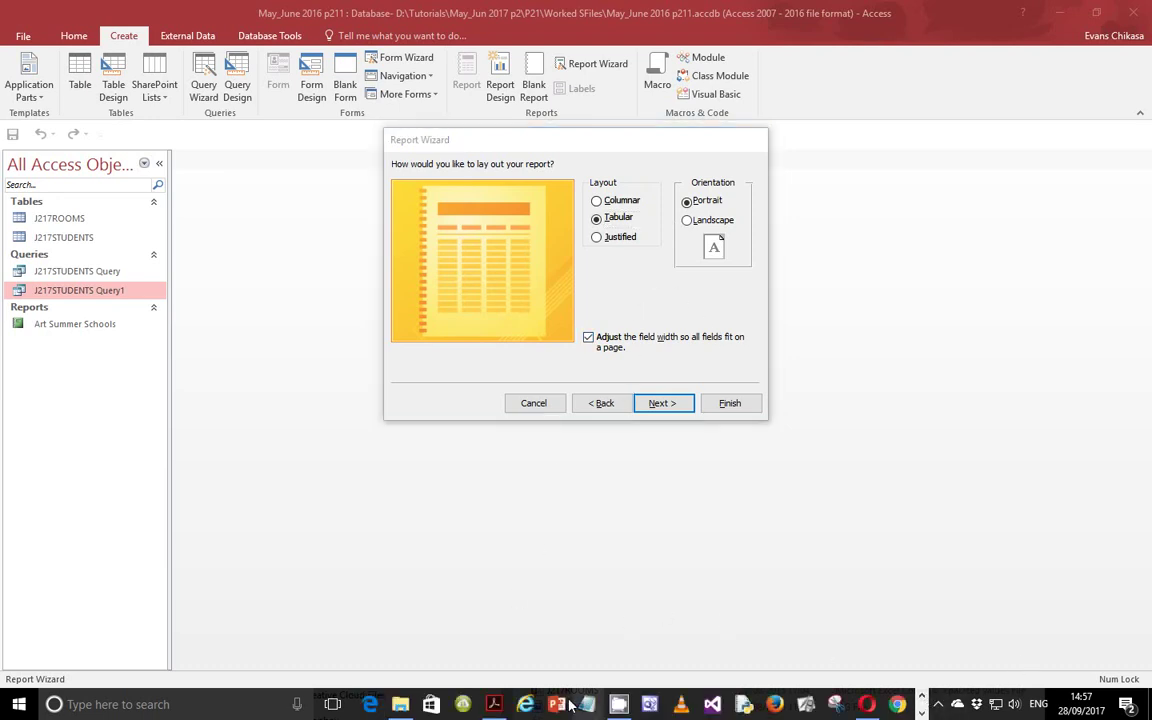
Check the required page orientation in the exam paper and set the report's orientation to Landscape.
left_click(494, 704)
left_click(385, 422)
left_click_drag(348, 410, 487, 410)
left_click(494, 704)
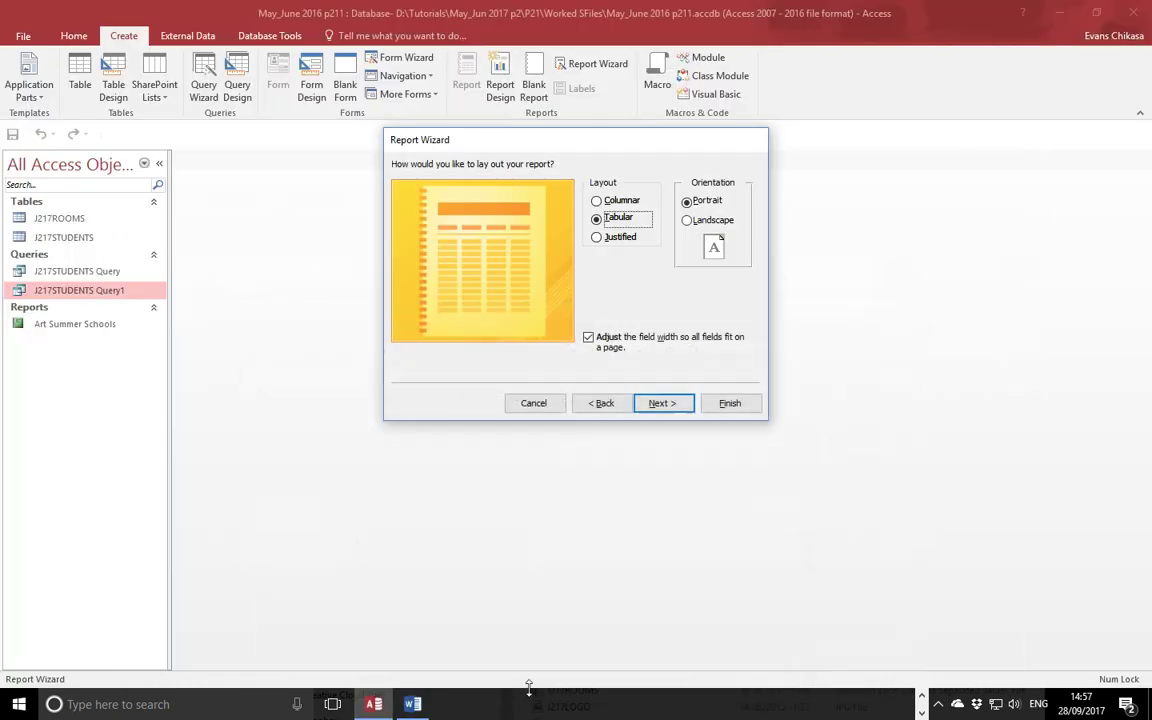
left_click(688, 221)
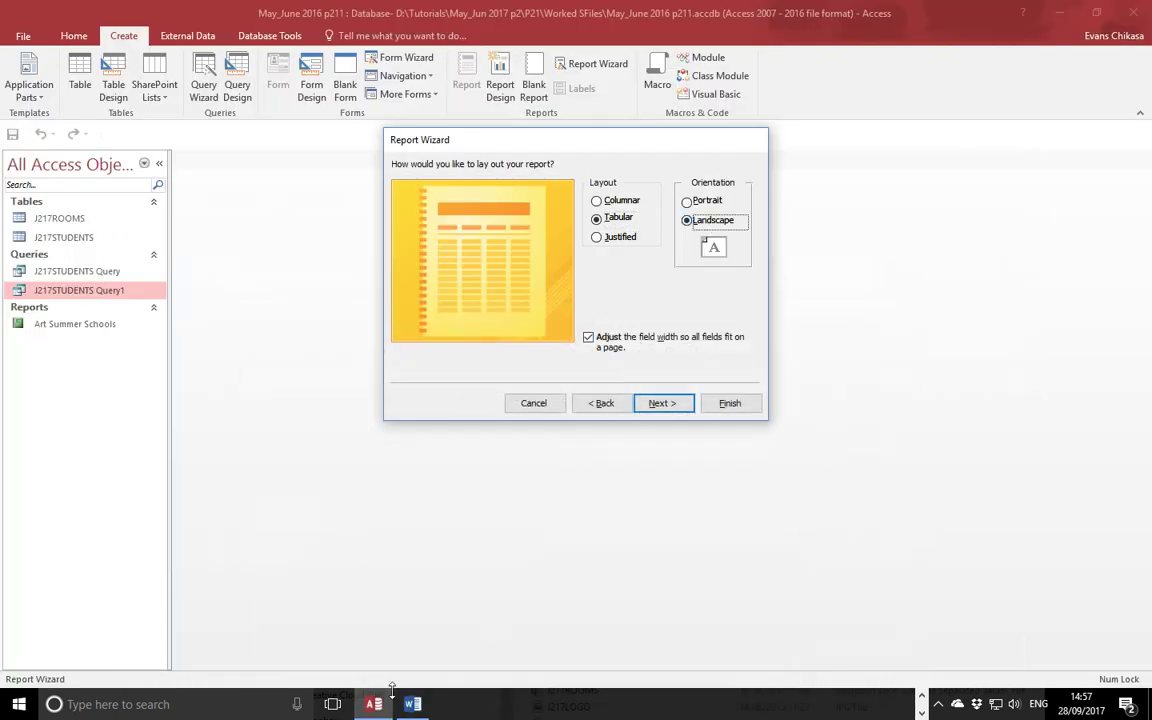
Check question 27's requirement in the exam paper that the report fits on a single page.
left_click(486, 705)
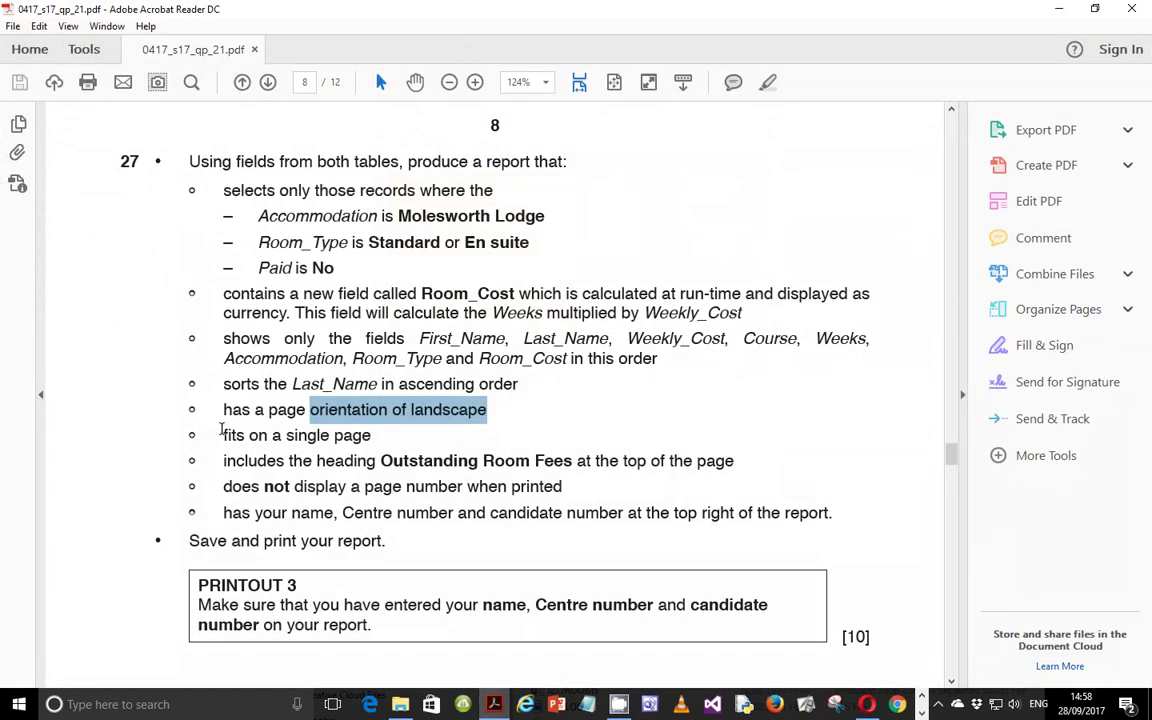
left_click_drag(221, 432, 350, 438)
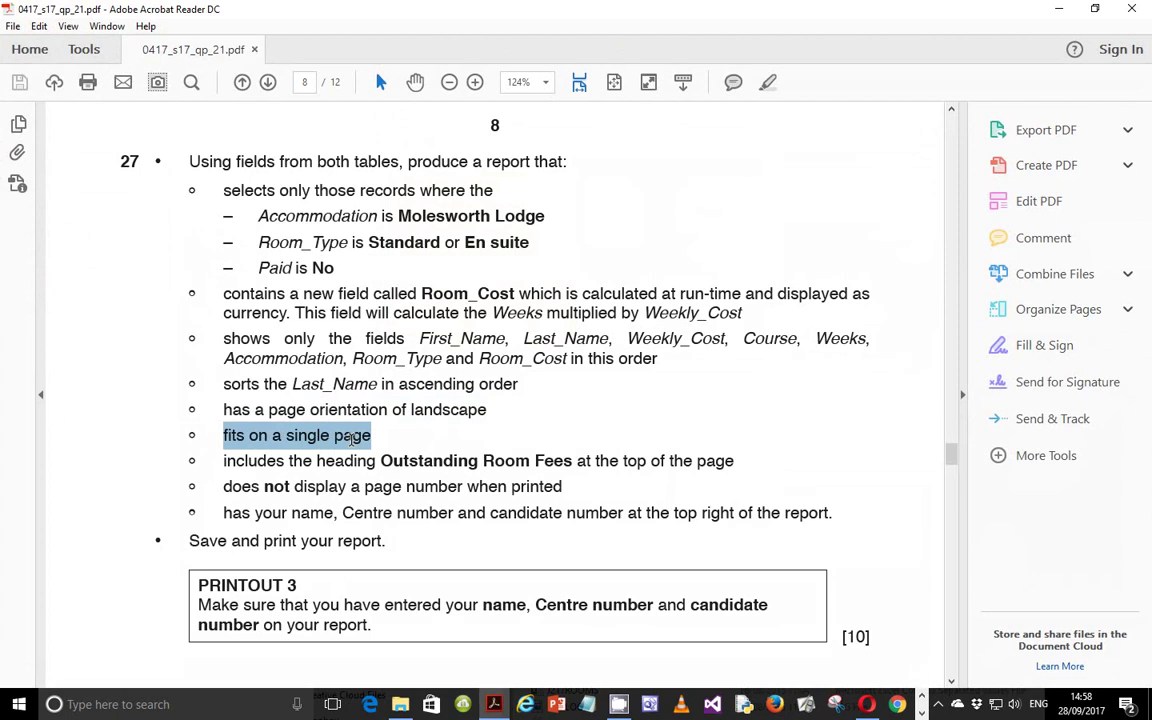
left_click(377, 435)
left_click_drag(361, 435, 220, 433)
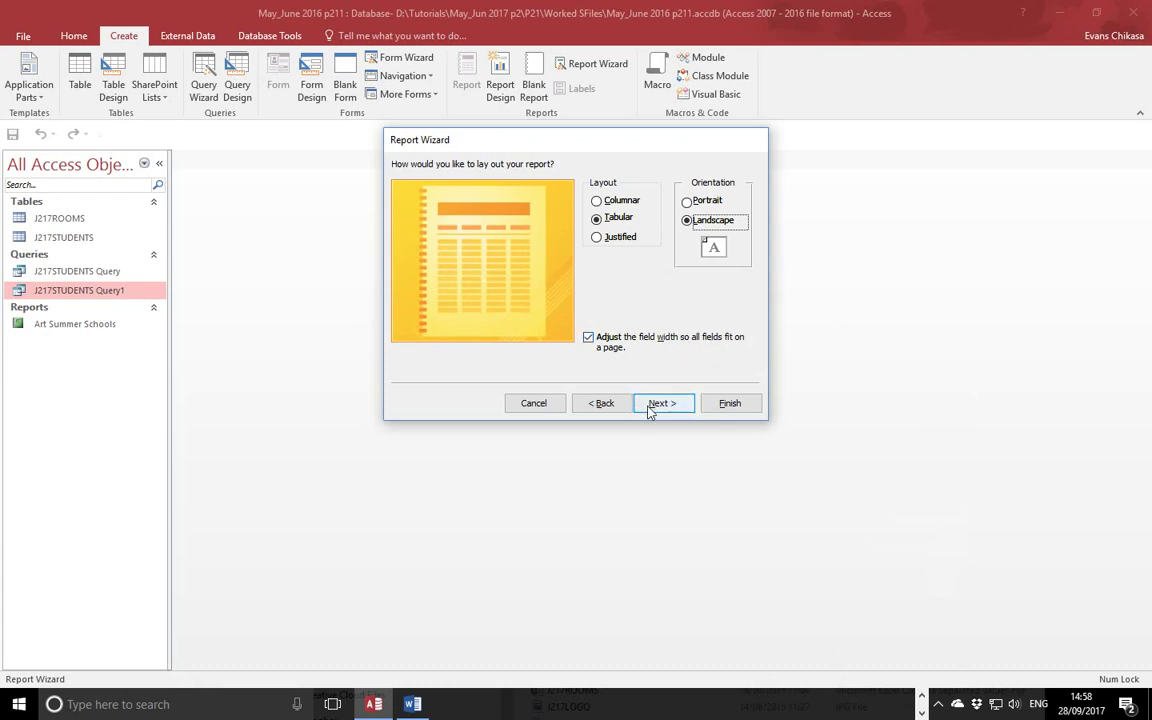
Title the report Outstanding Room Fees, copied from the exam paper, and finish the wizard with the option to modify the report's design.
left_click(656, 404)
left_click(603, 320)
left_click_drag(629, 187, 487, 167)
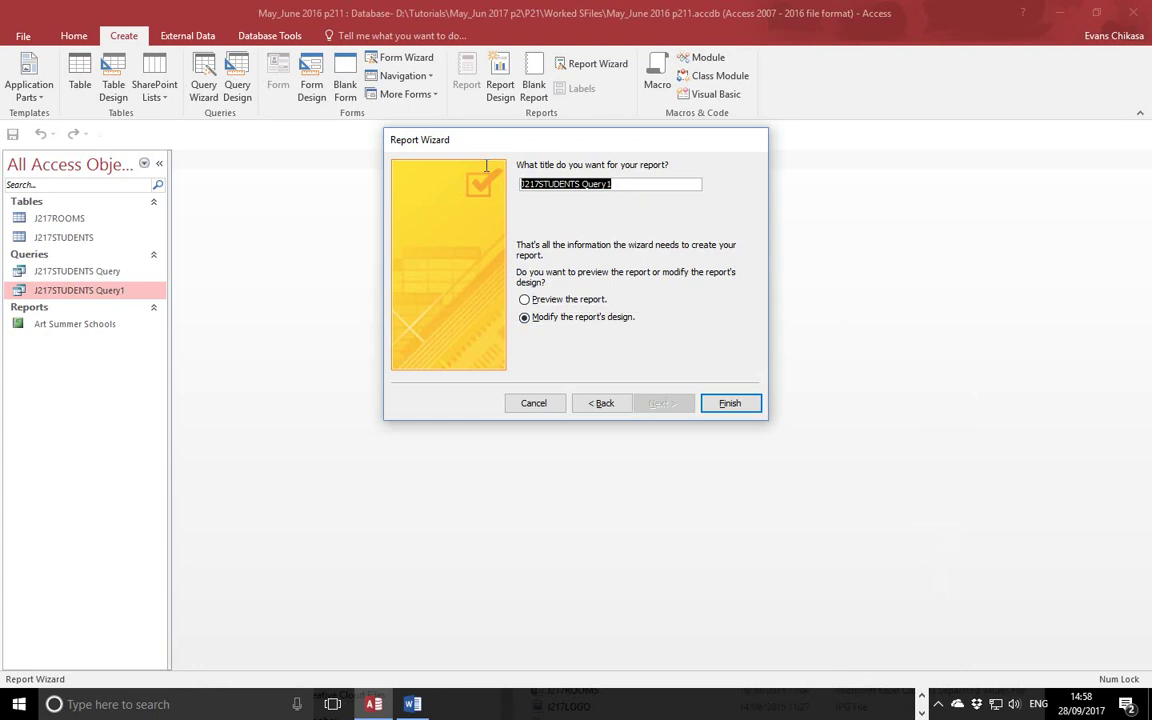
left_click(920, 703)
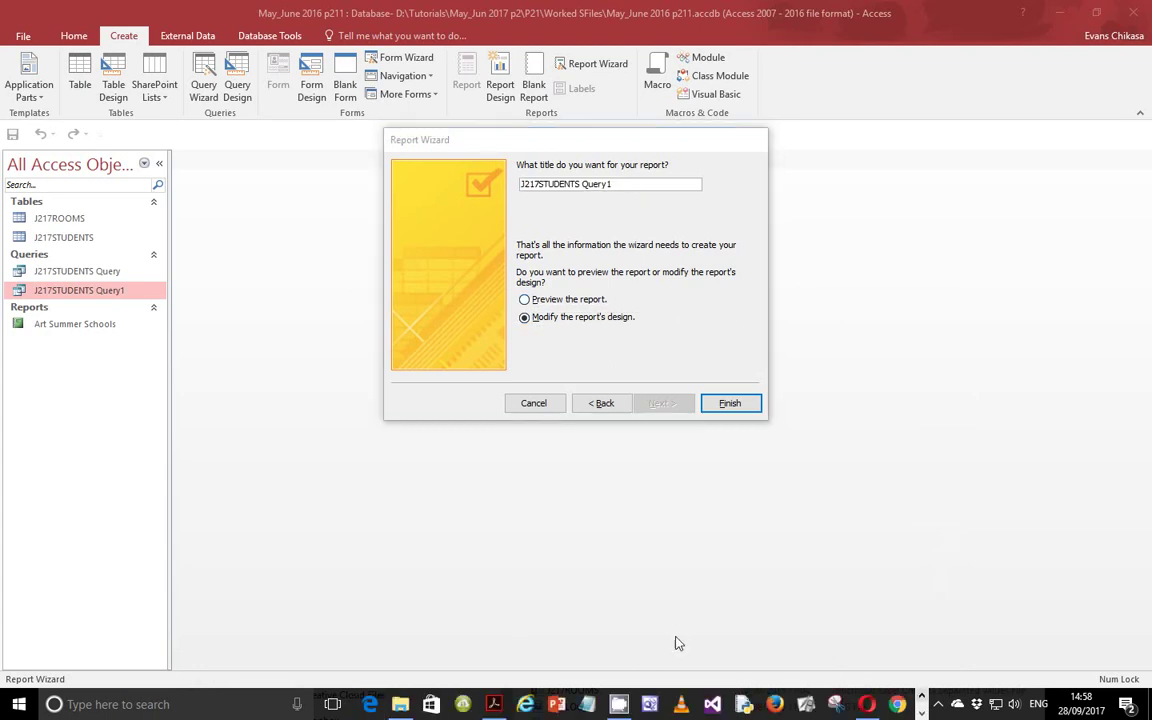
left_click(494, 704)
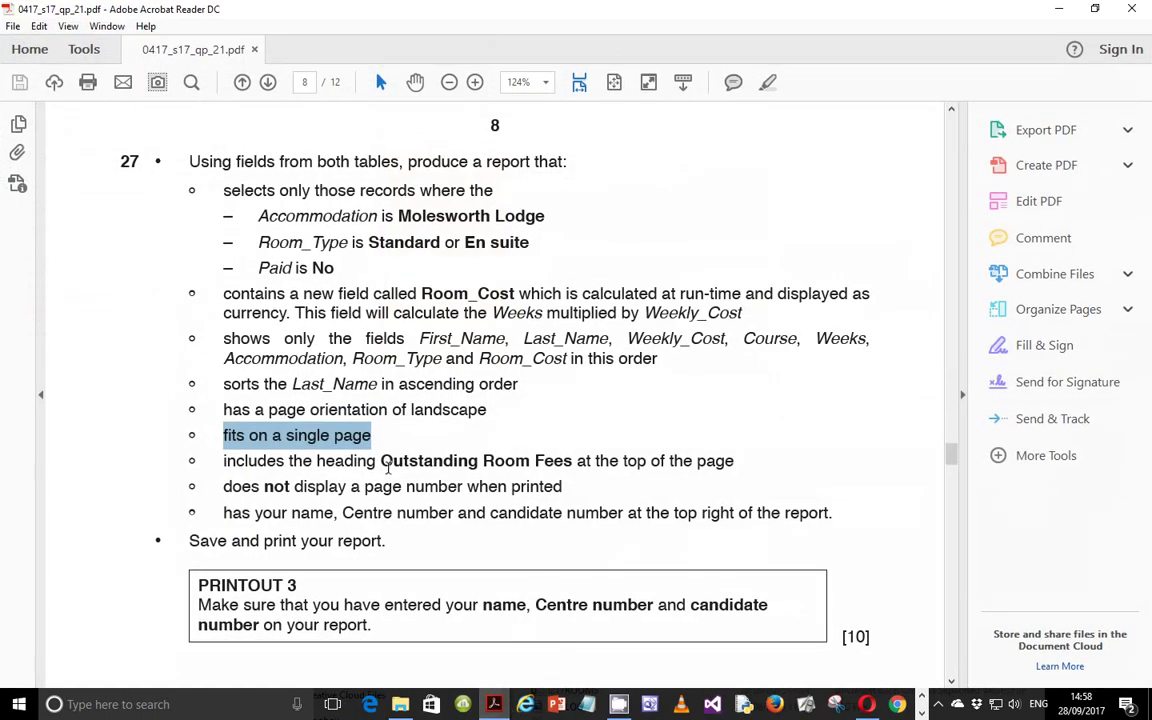
left_click_drag(381, 461, 571, 462)
right_click(565, 466)
left_click(599, 480)
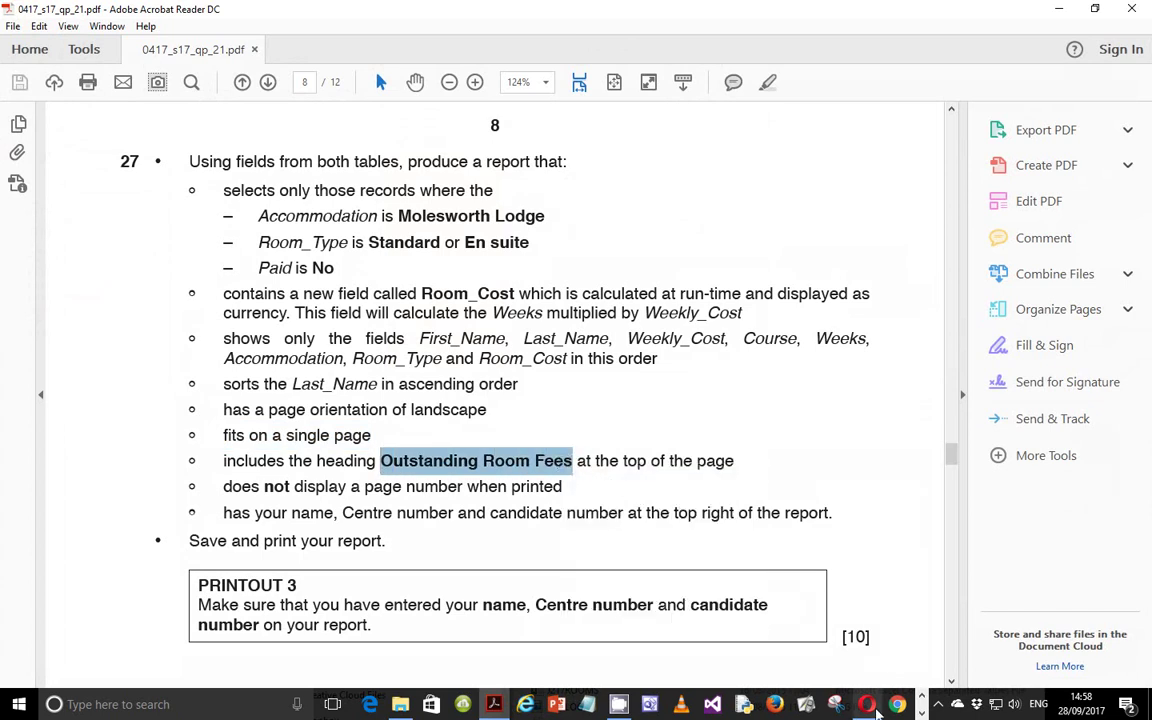
left_click(494, 704)
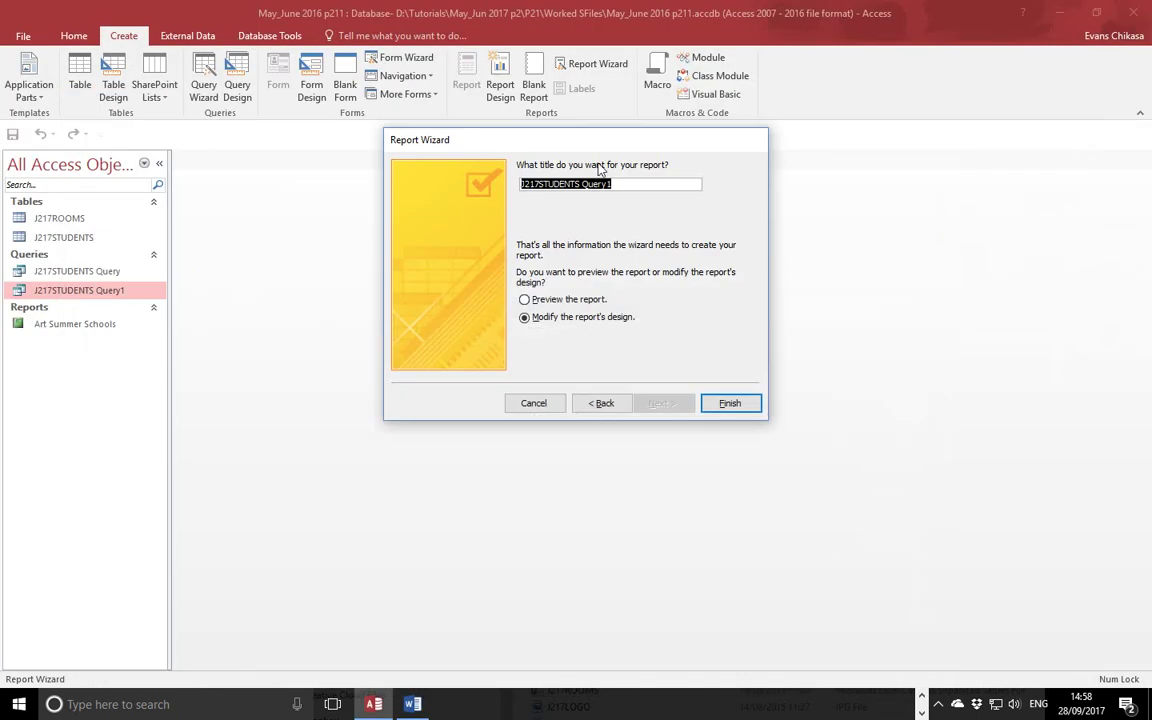
key("ctrl+v")
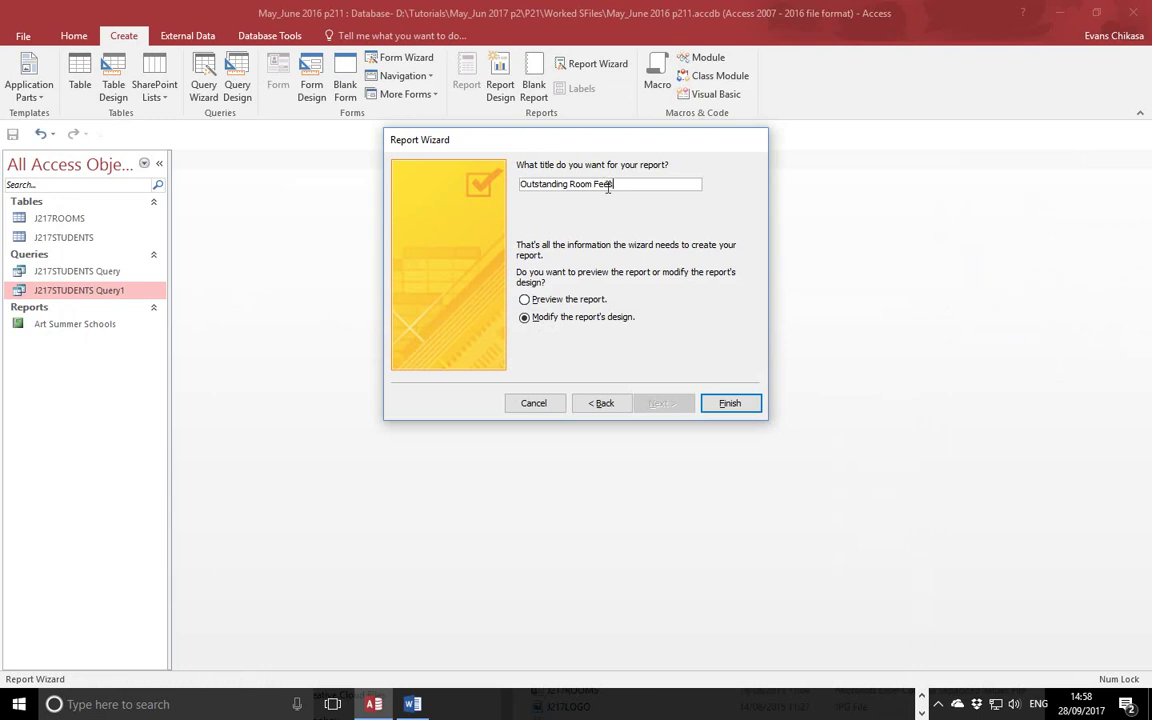
left_click(730, 404)
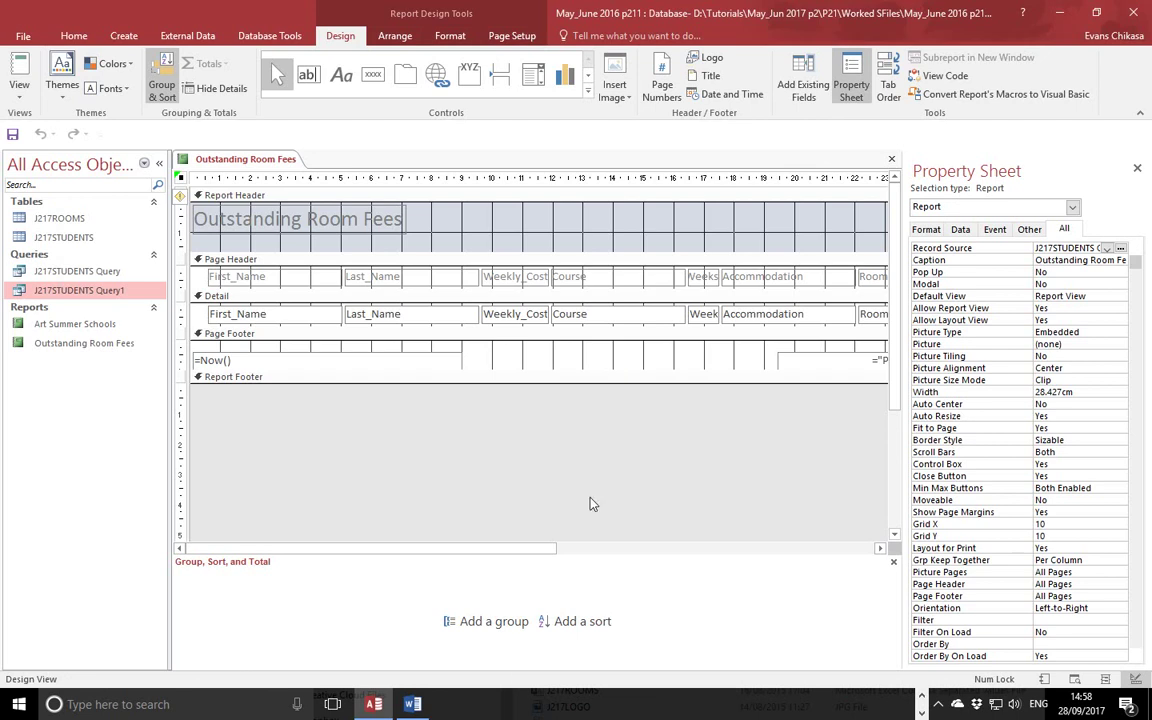
Switch the report to Layout View and inspect the columns across its full width.
left_click_drag(517, 549, 419, 543)
left_click(19, 88)
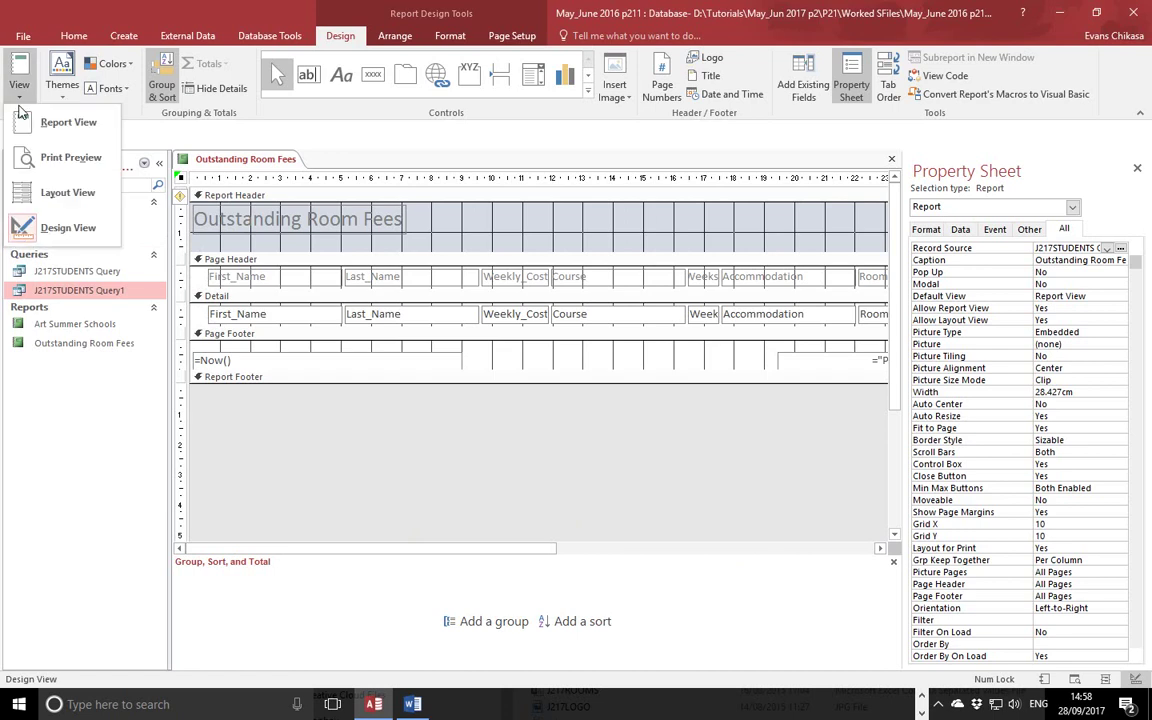
left_click(55, 192)
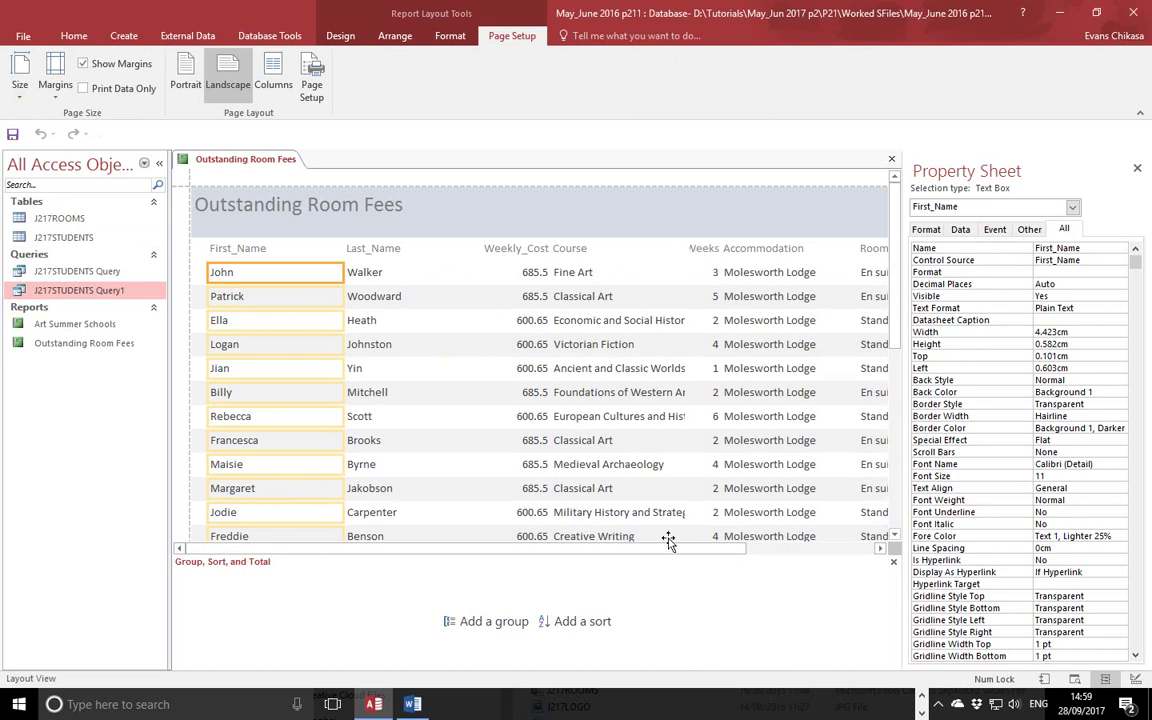
left_click_drag(740, 557, 868, 557)
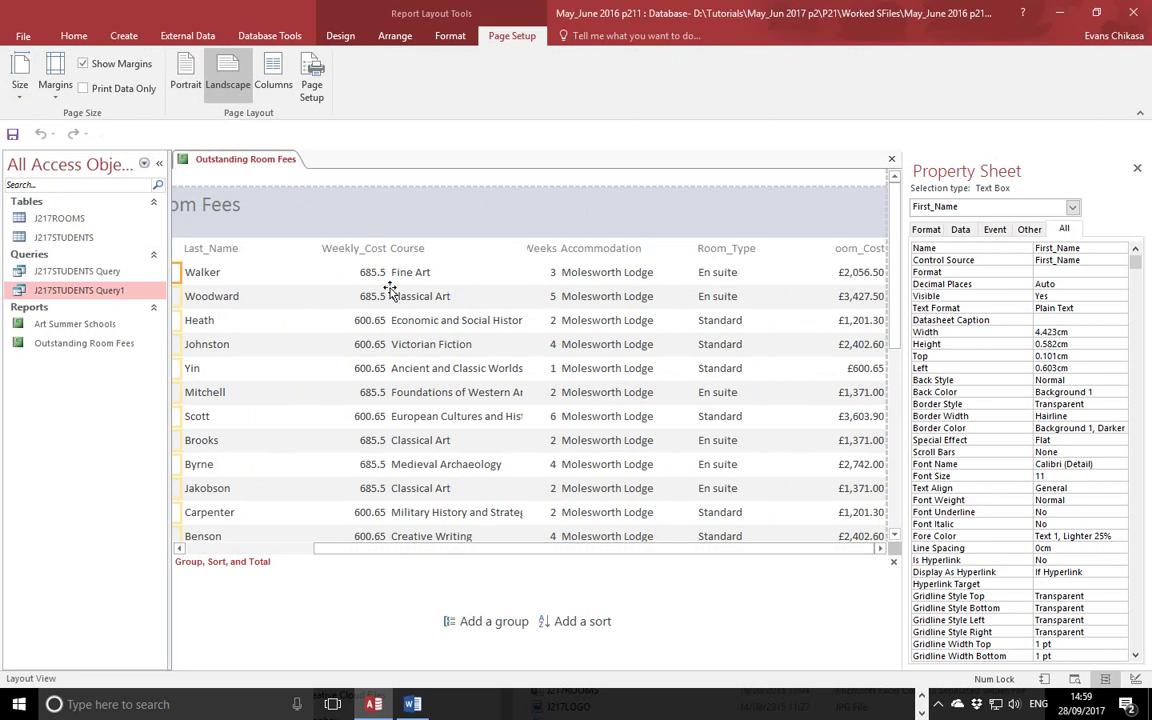
left_click_drag(363, 552, 226, 550)
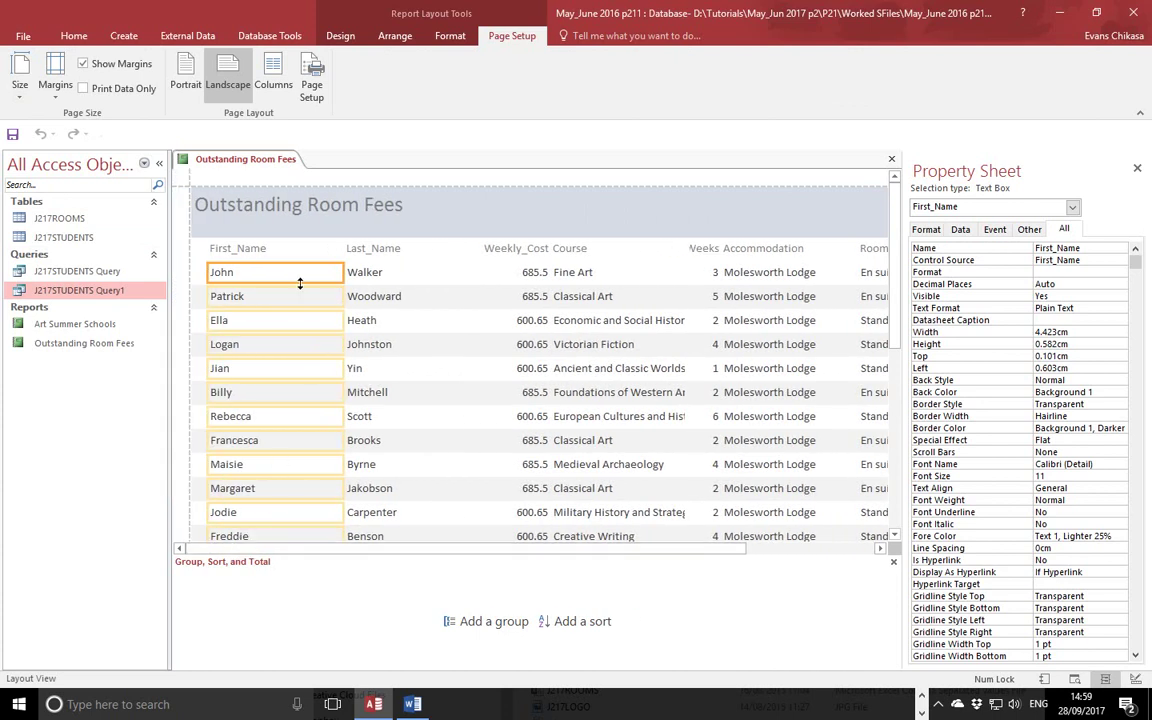
Narrow the First_Name and Last_Name columns with their headings, making Last_Name about 3.47 cm wide and placing it closer to First_Name.
left_click(265, 248)
left_click(289, 268, "shift")
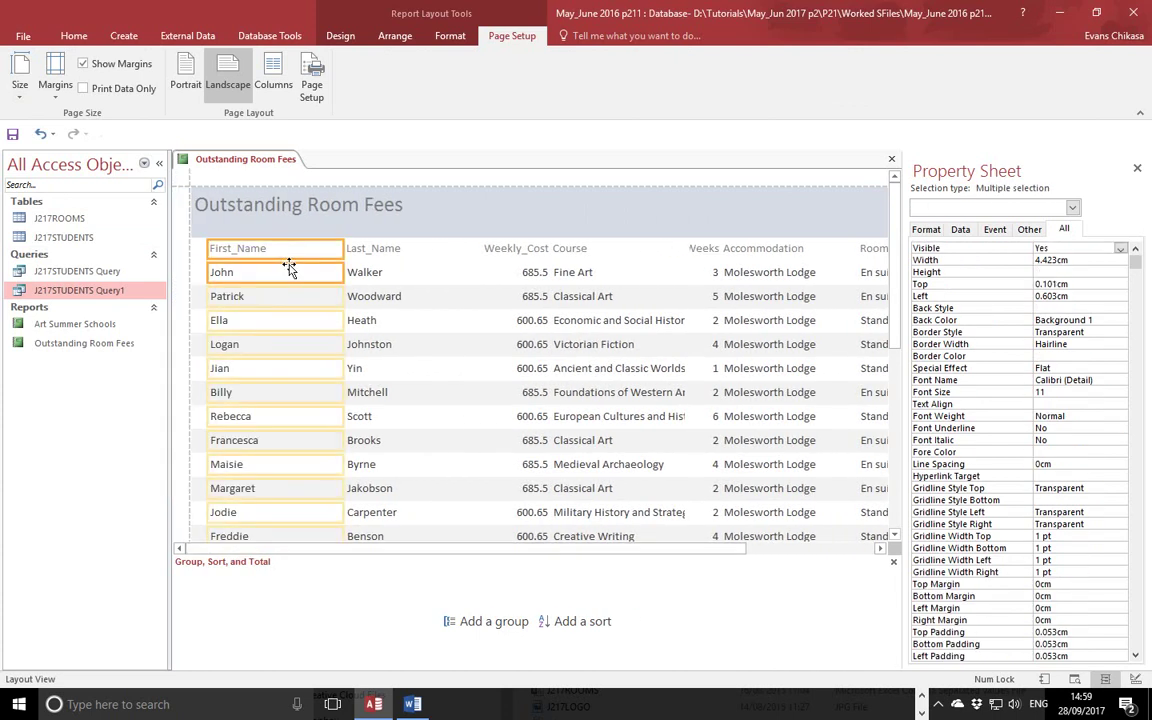
left_click_drag(341, 272, 302, 272)
left_click(372, 231)
left_click(385, 251, "shift")
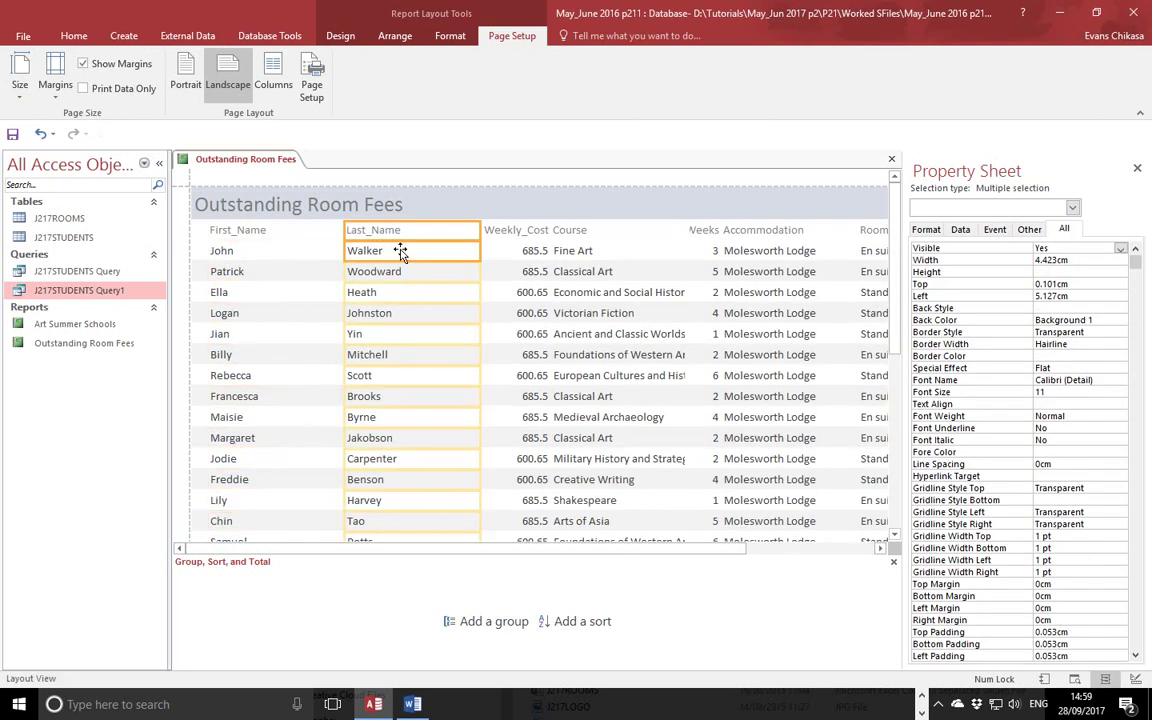
left_click_drag(481, 233, 362, 229)
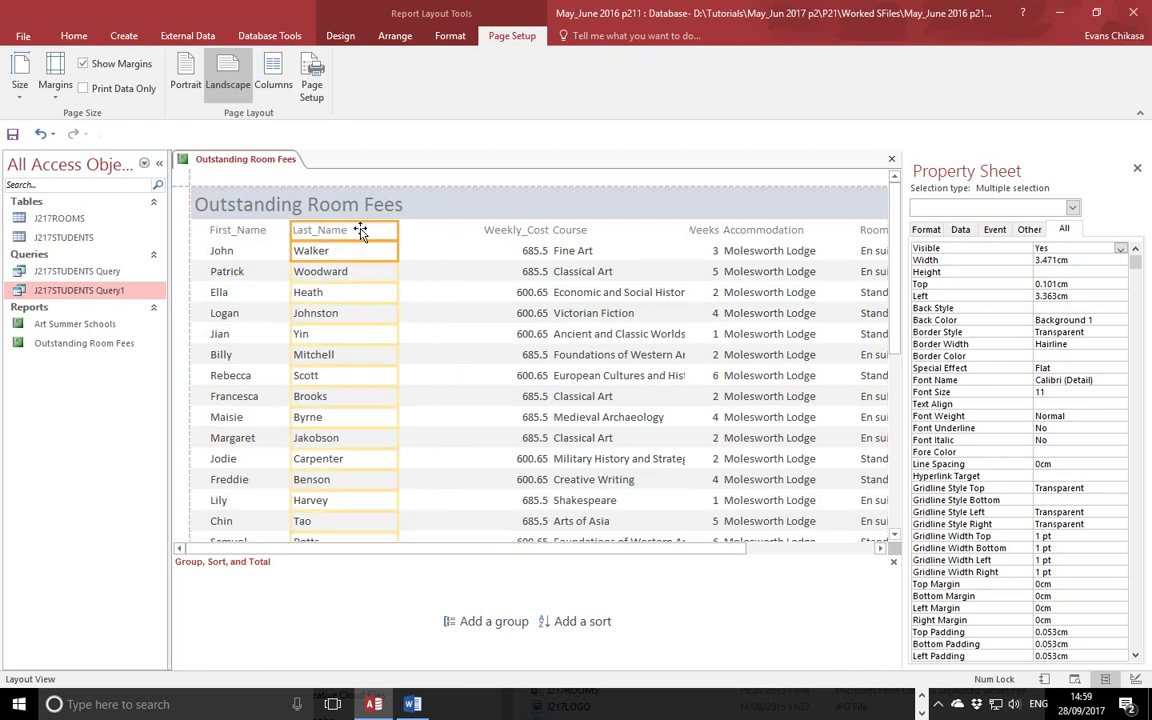
Move the Weekly_Cost column close to Last_Name at about 2.4 cm wide, and move the Course column with its heading close to Weekly_Cost.
left_click(497, 231)
left_click(507, 258, "shift")
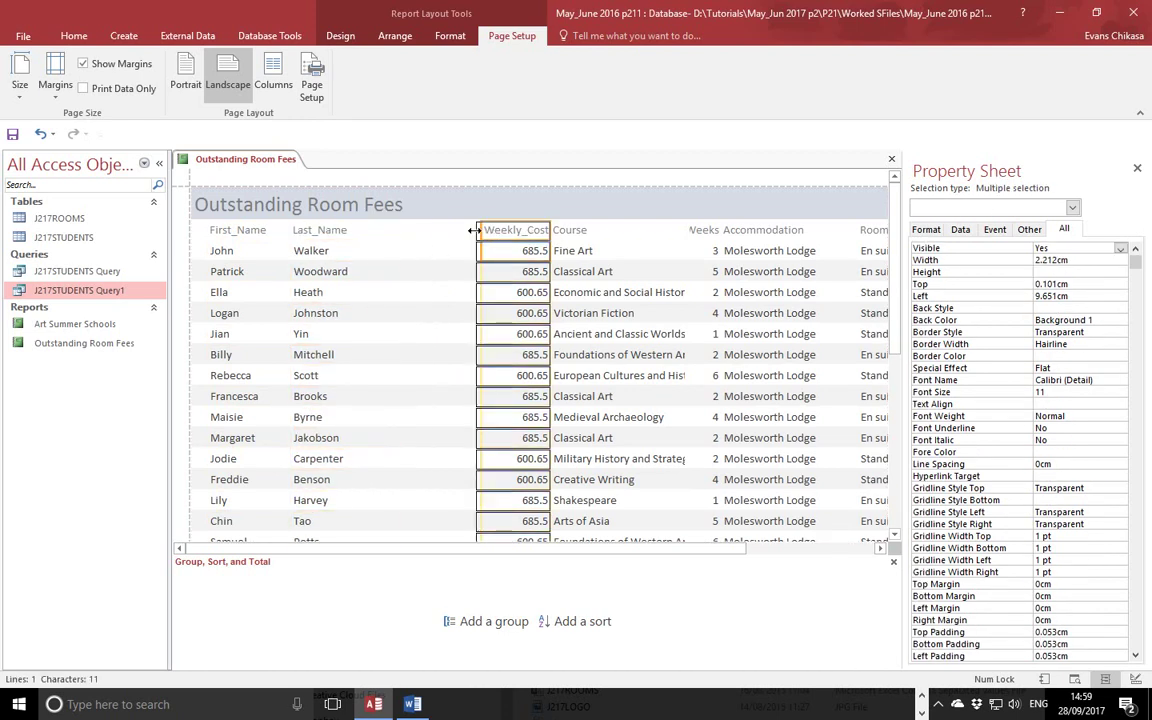
left_click_drag(478, 237, 411, 231)
left_click(555, 237)
left_click(575, 262)
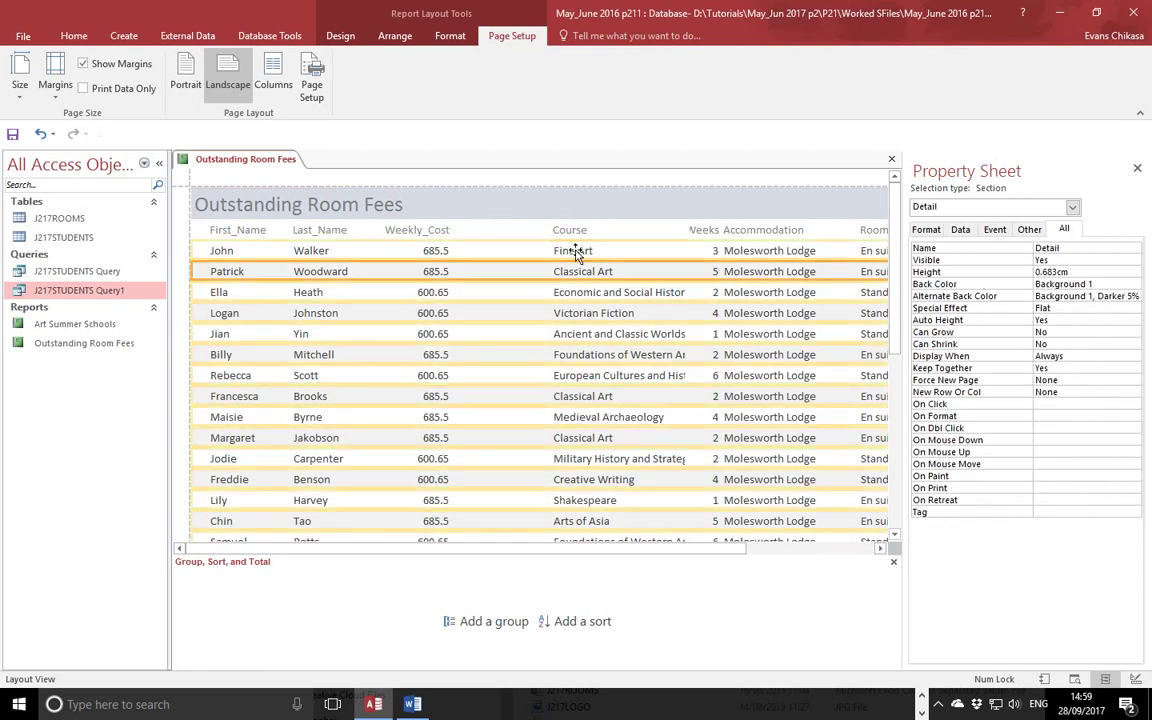
left_click(578, 237)
left_click(578, 251, "shift")
left_click_drag(590, 232, 470, 232)
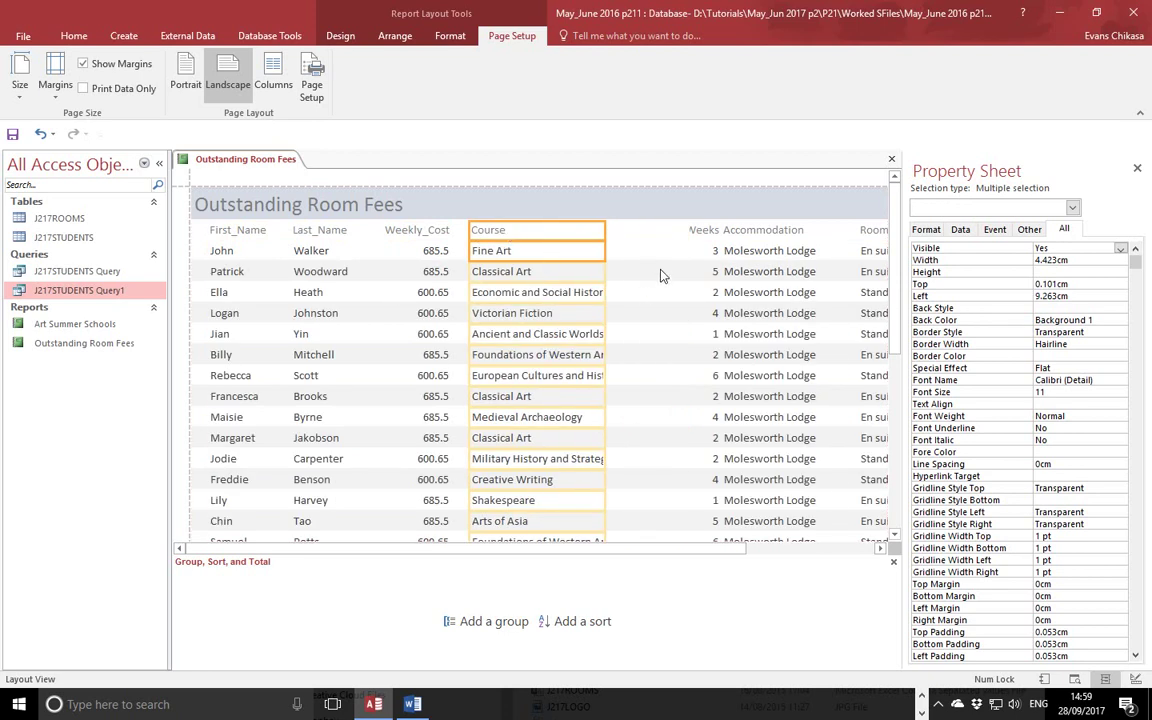
Move the Weeks heading and values closer to the Course column.
left_click(692, 236)
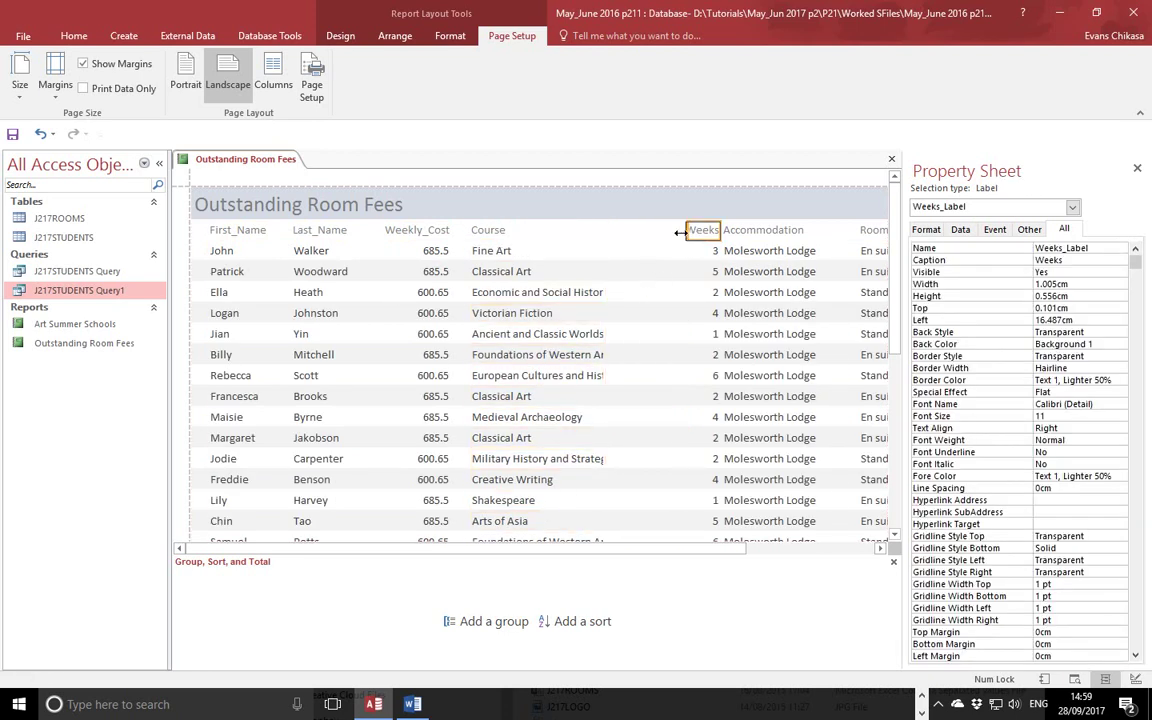
left_click(708, 255)
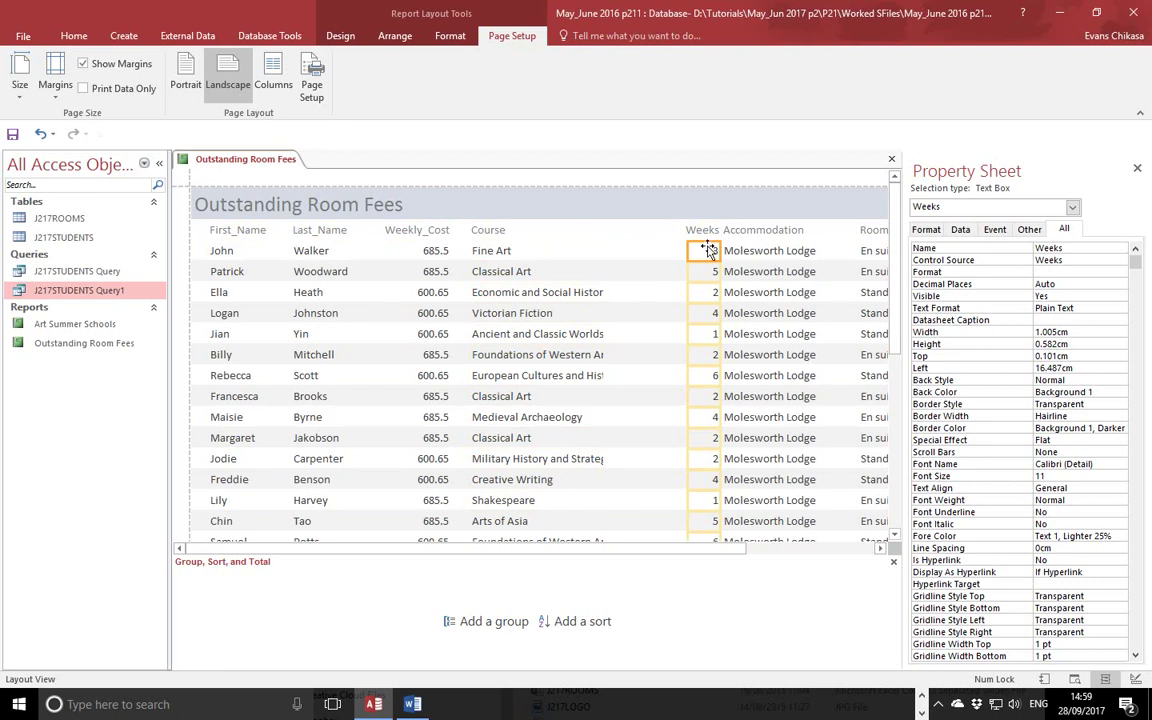
left_click_drag(700, 234, 653, 234)
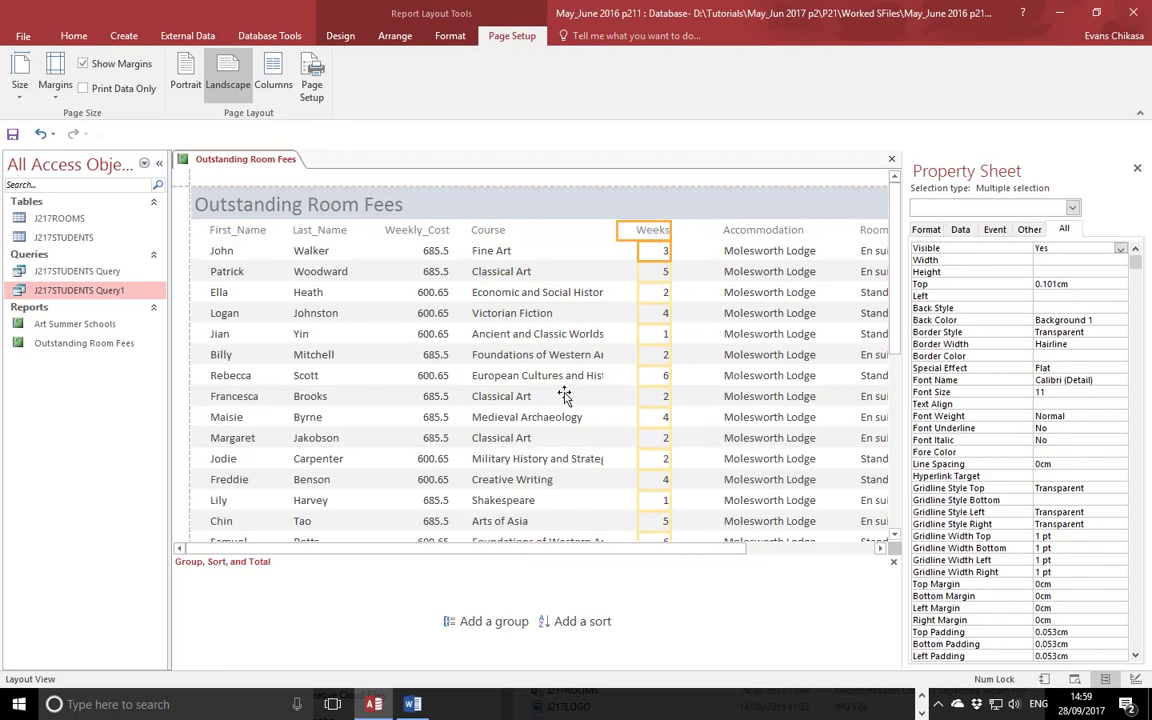
Widen the Course values to about 5.35 cm and shift the Weeks heading and values towards Accommodation.
left_click(600, 392)
left_click_drag(604, 373, 633, 373)
left_click(651, 231)
left_click(663, 253, "shift")
mouse_move(680, 237)
left_mouse_down()
mouse_move(666, 257)
mouse_move(681, 231)
left_mouse_up()
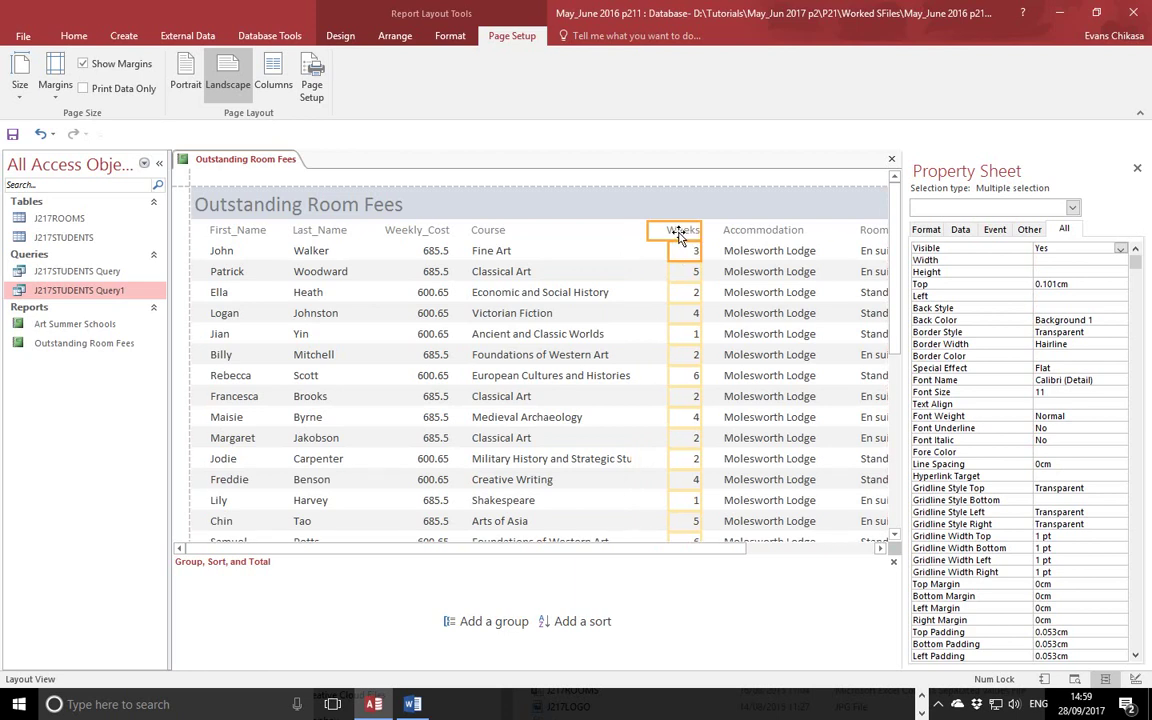
Widen the Course values further to about 6.65 cm so the longest course names fit.
left_click(586, 360)
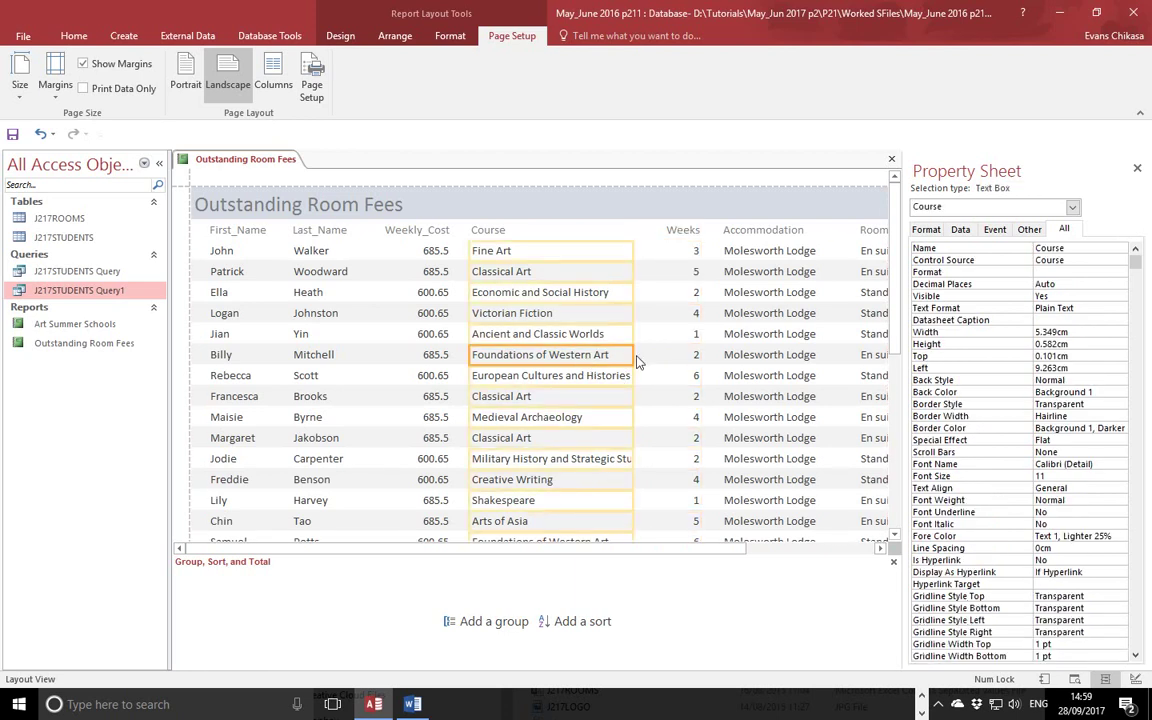
left_click_drag(632, 354, 656, 366)
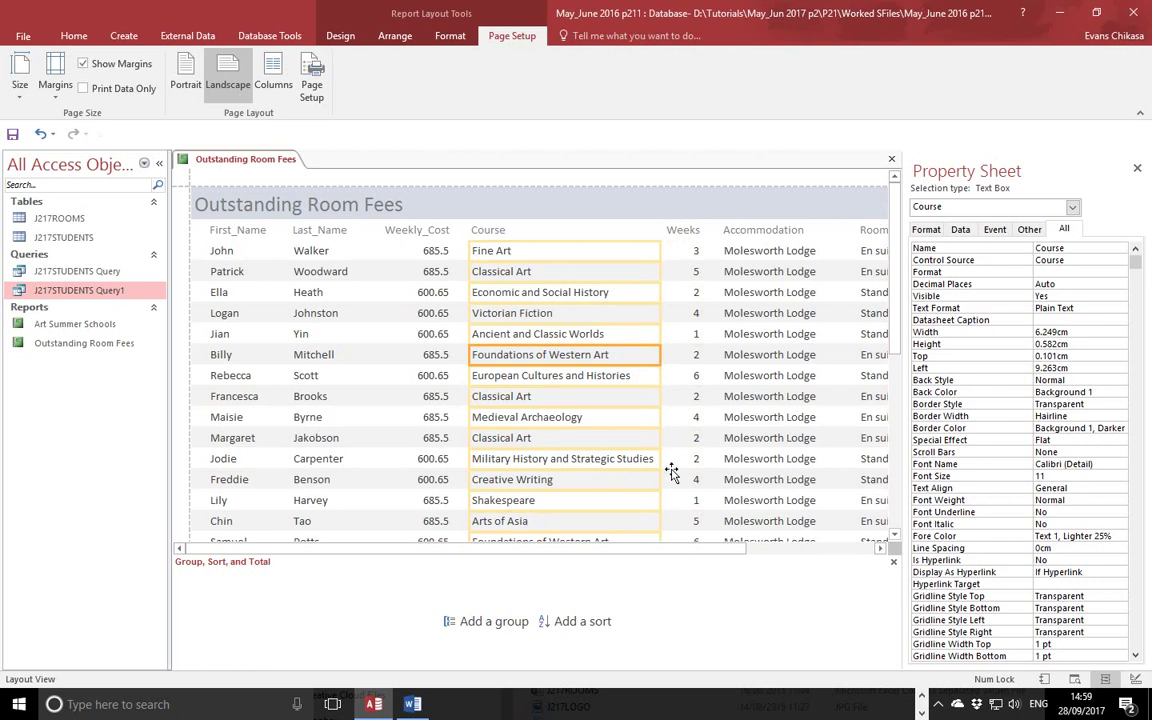
left_click_drag(659, 363, 674, 370)
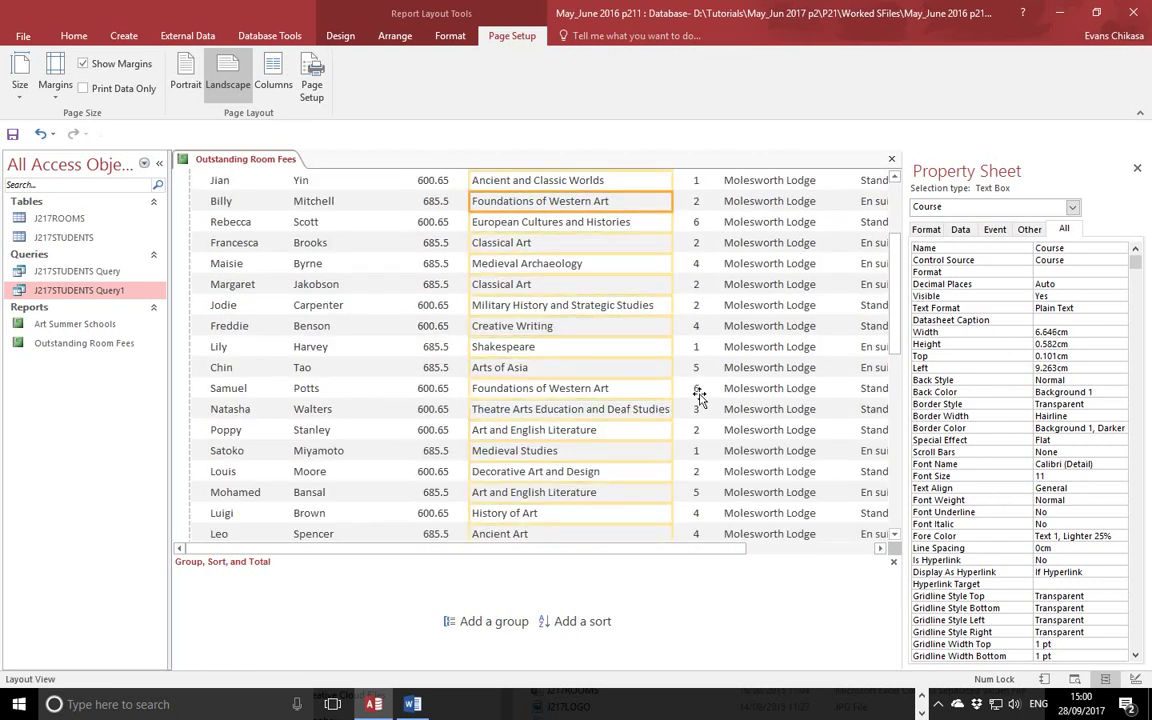
scroll(697, 385, "up", 5)
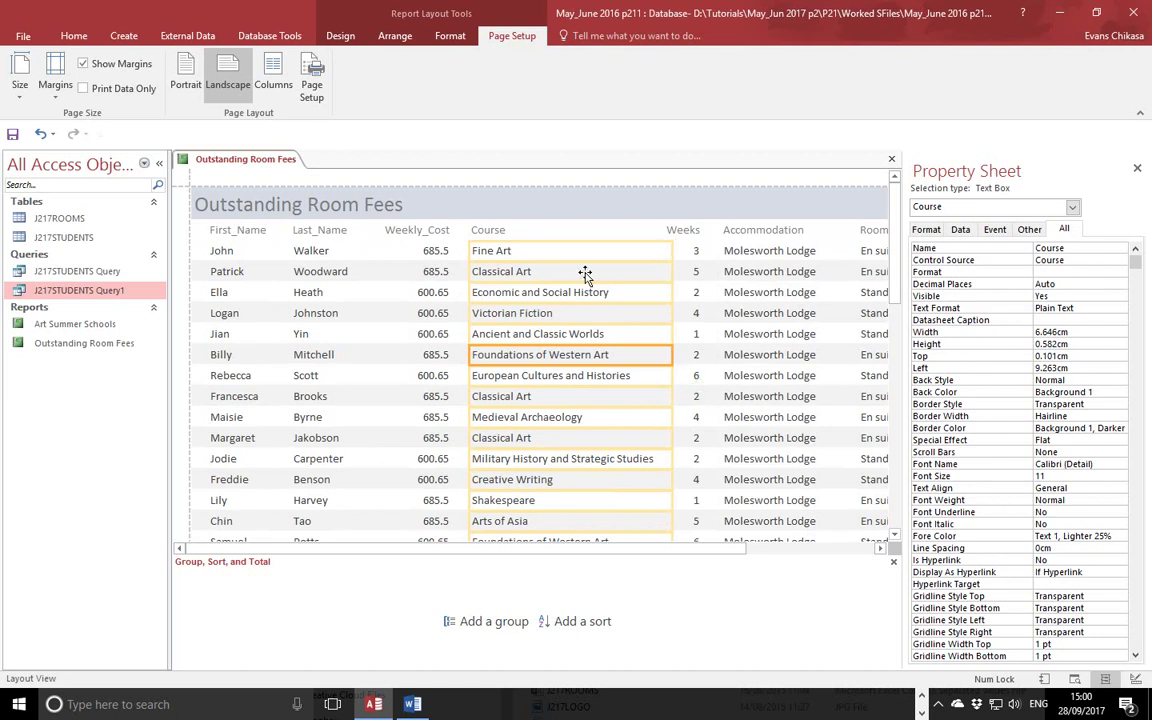
Shift the Weekly_Cost heading and values slightly towards Last_Name, starting about 5.96 cm across the report.
scroll(468, 303, "down", 1)
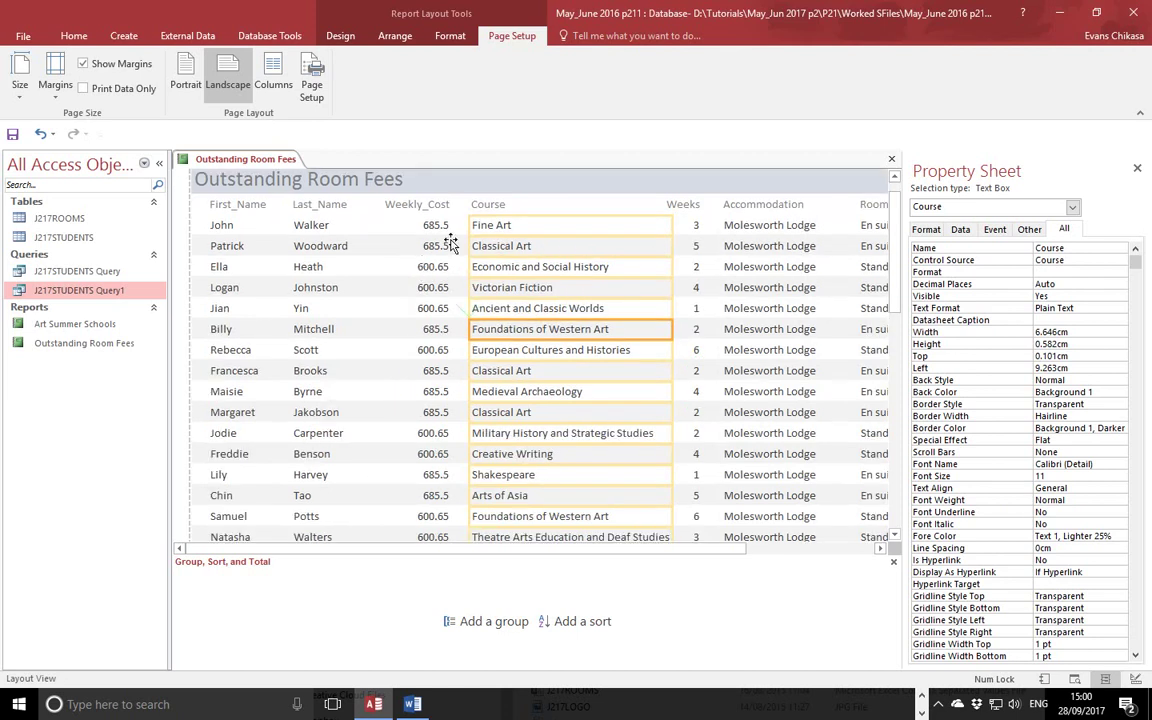
left_click(370, 215)
left_click(403, 210)
left_click(414, 242, "ctrl")
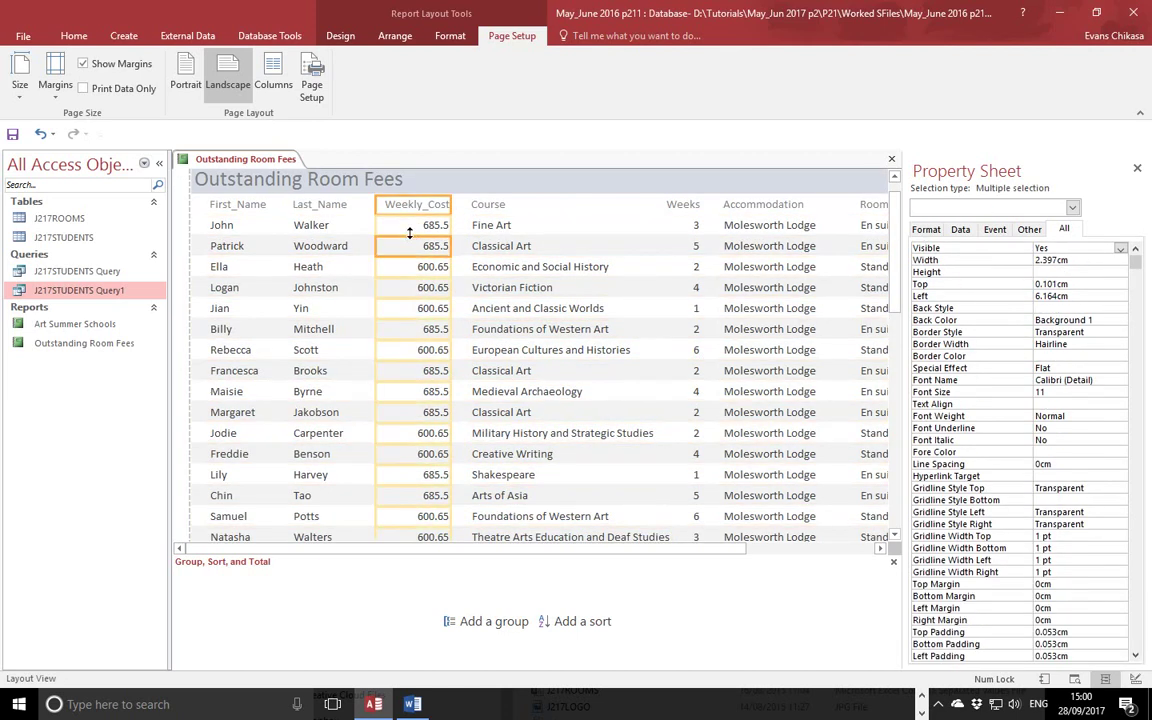
left_click(406, 219)
left_click_drag(406, 217, 399, 217)
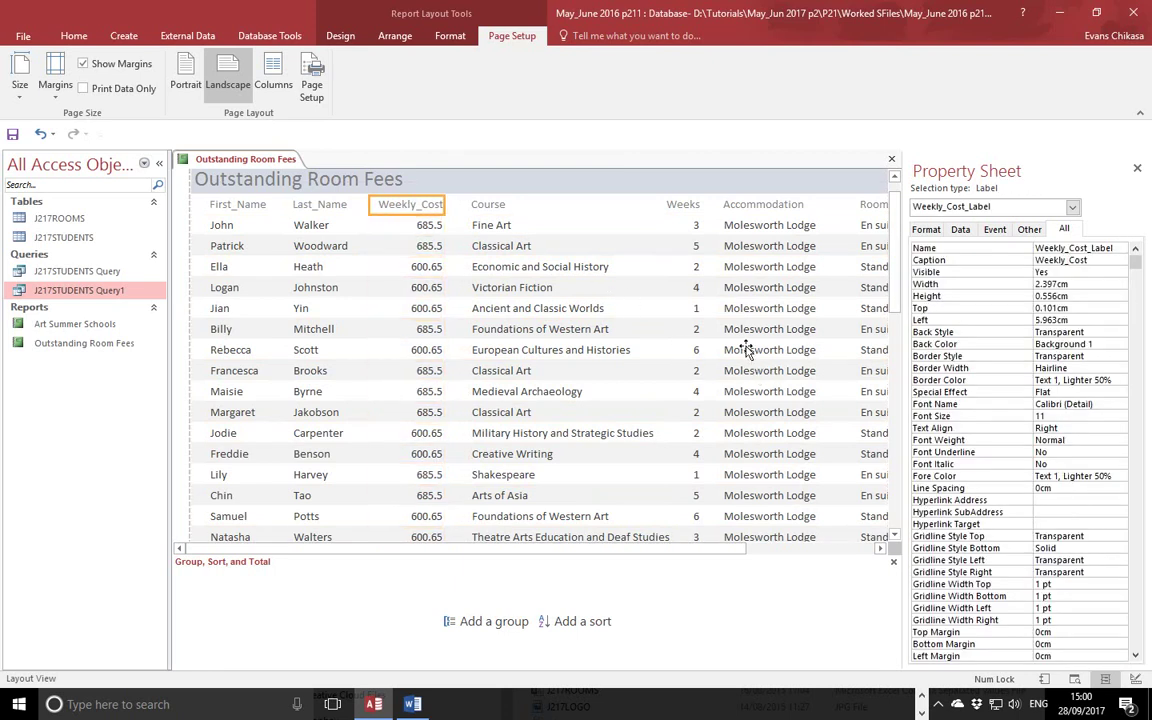
Widen the Room_Cost heading and values to about 2.8 cm and check the rows down the report.
left_click_drag(666, 550, 838, 562)
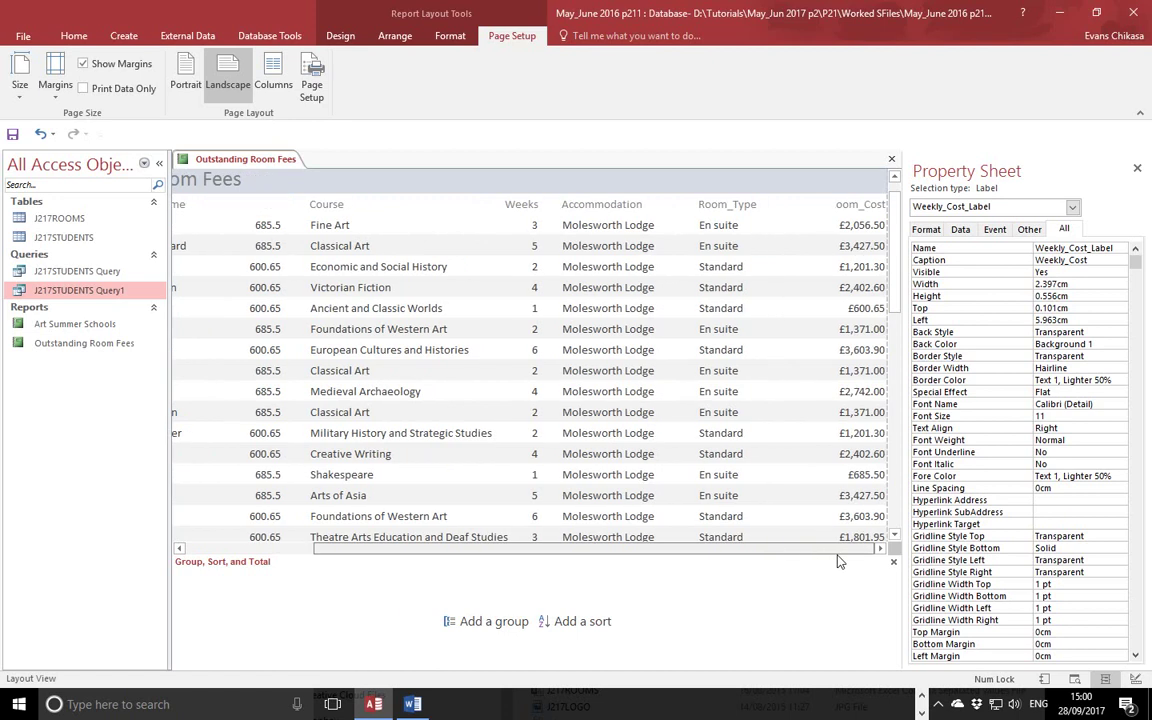
left_click(853, 207)
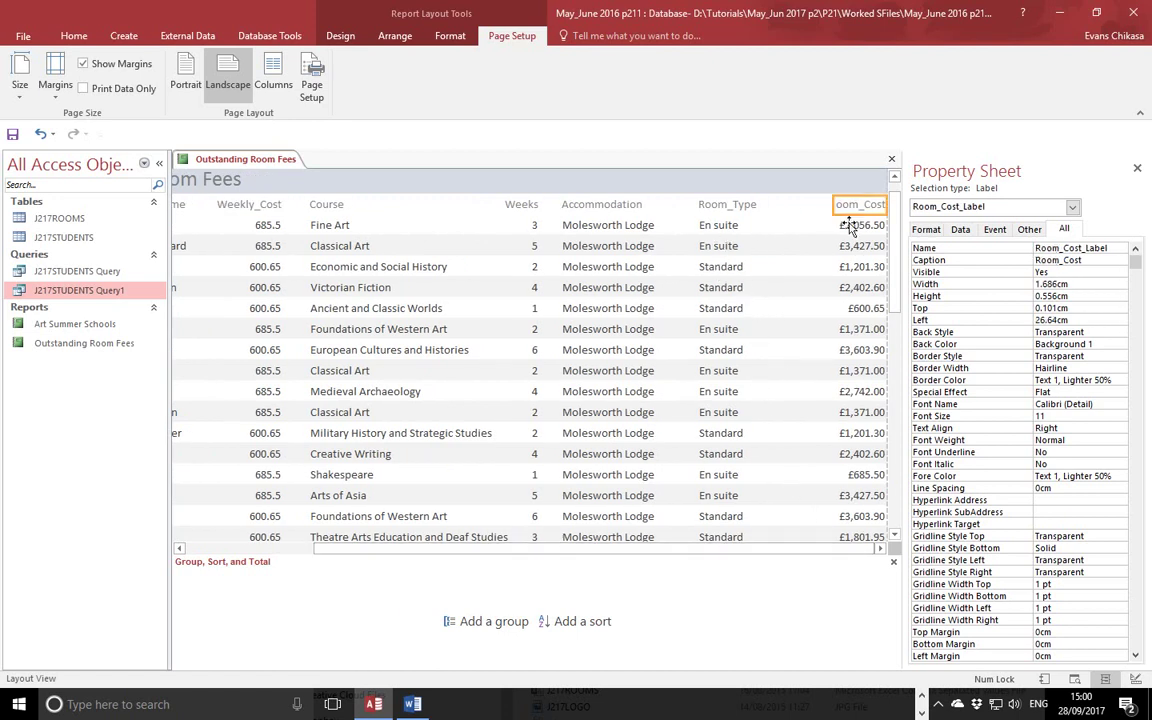
left_click(846, 221)
left_click(838, 208)
left_click(845, 224, "shift")
left_click_drag(832, 208, 800, 208)
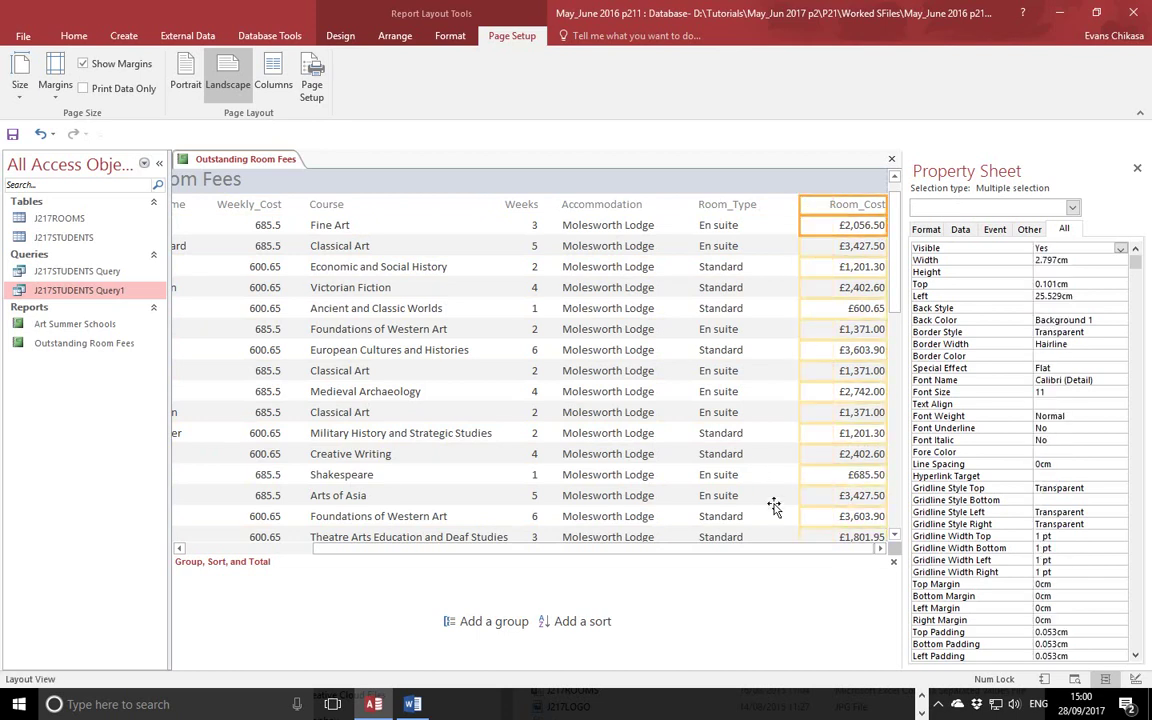
scroll(760, 430, "down", 3)
scroll(722, 428, "up", 5)
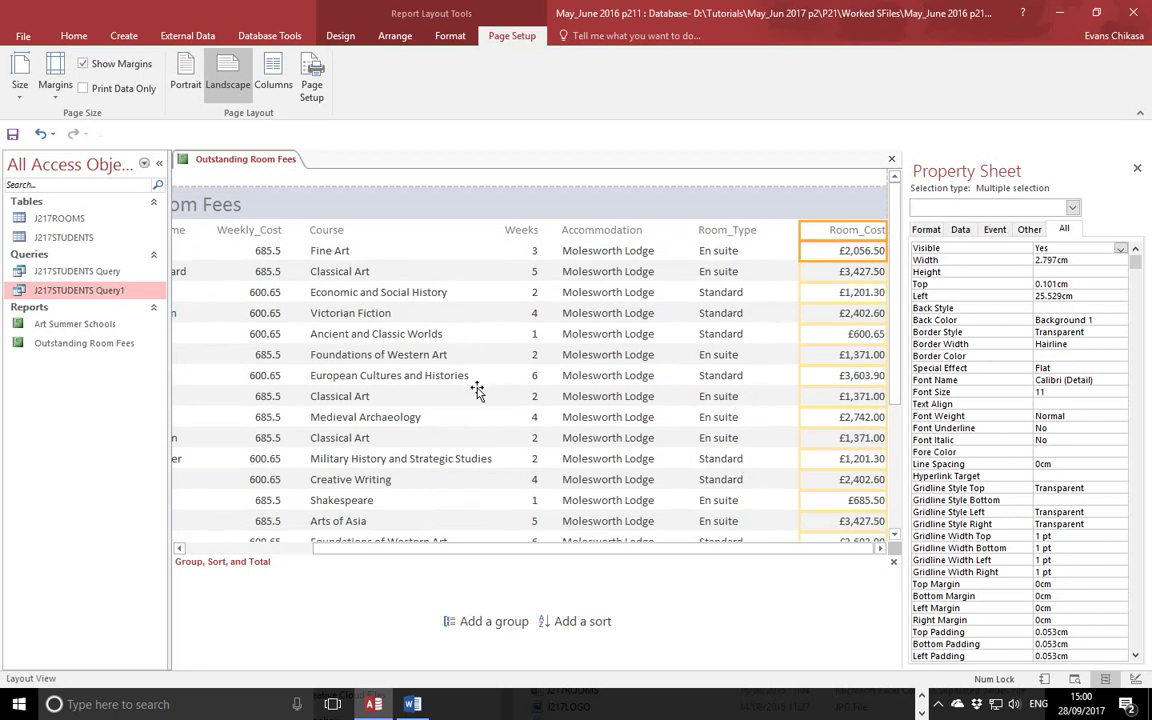
Look across the report's columns and reread question 27's requirements for the Last_Name sort, landscape orientation and single page in the PDF exam paper.
left_click_drag(481, 552, 339, 545)
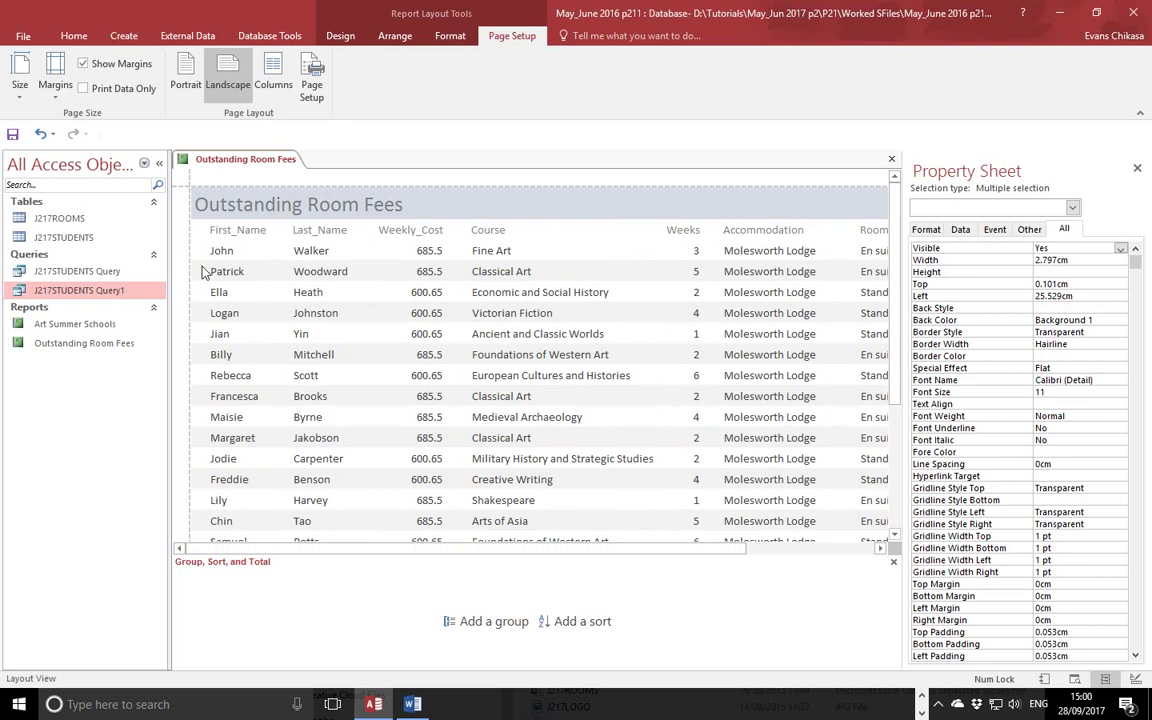
left_click_drag(517, 556, 584, 550)
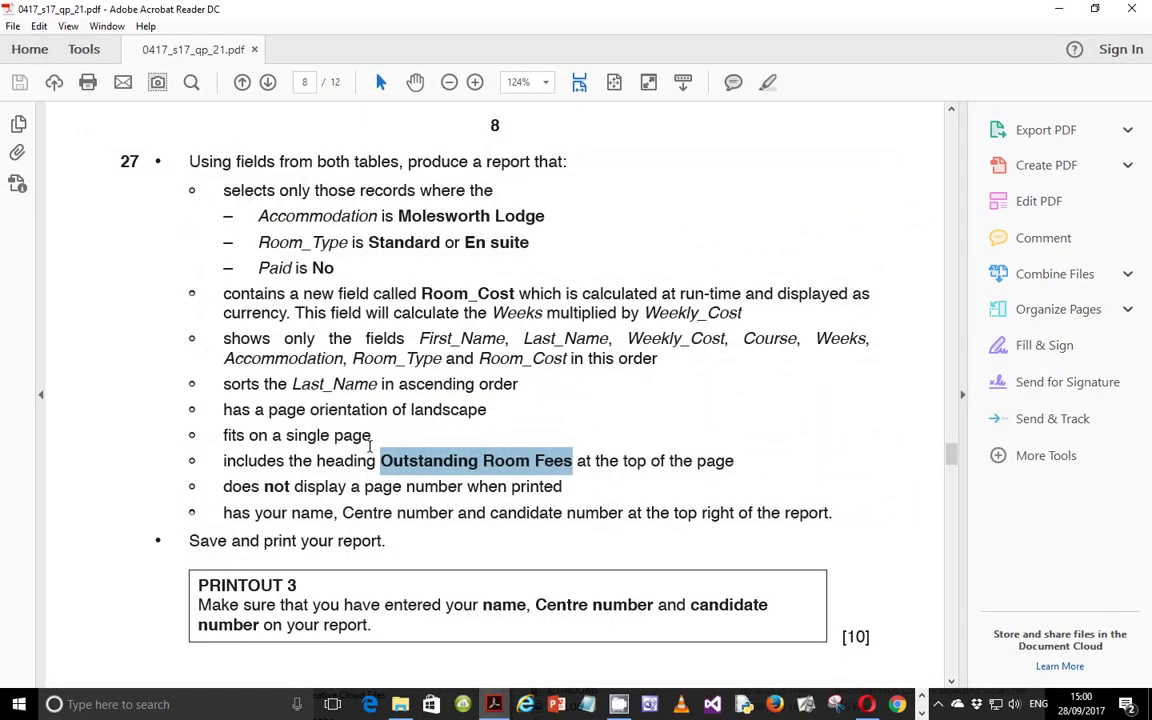
scroll(368, 511, "down", 1)
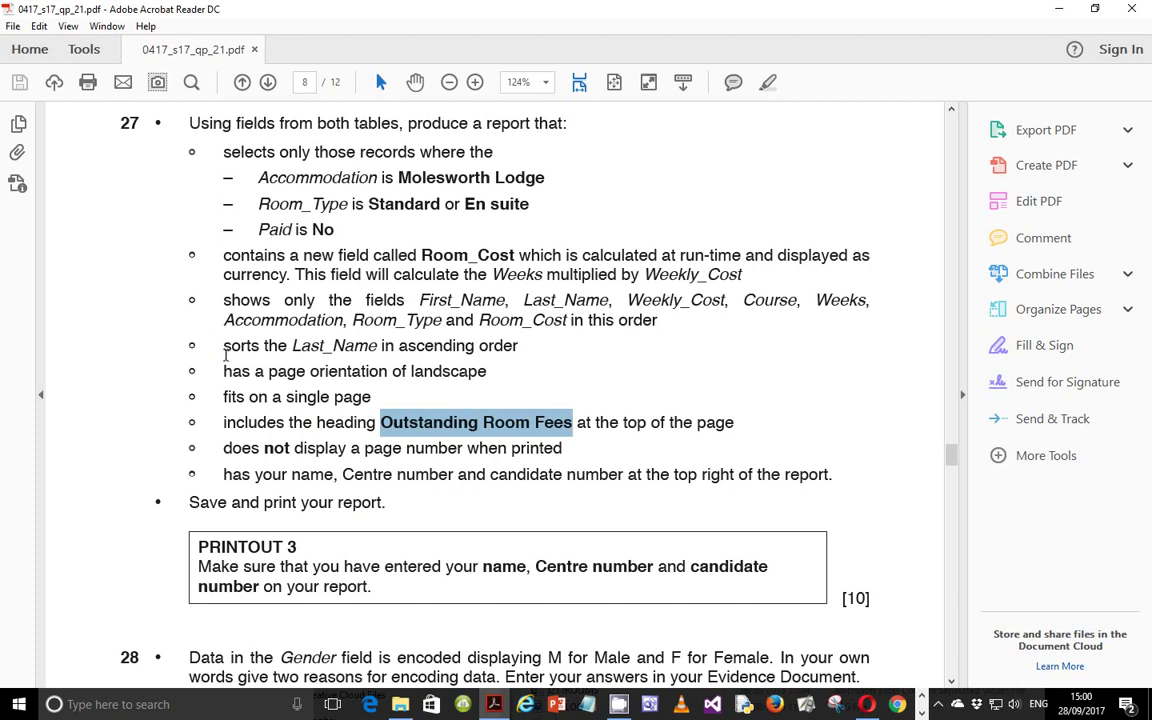
triple_click(432, 360)
left_click(521, 348)
left_click_drag(525, 350, 209, 342)
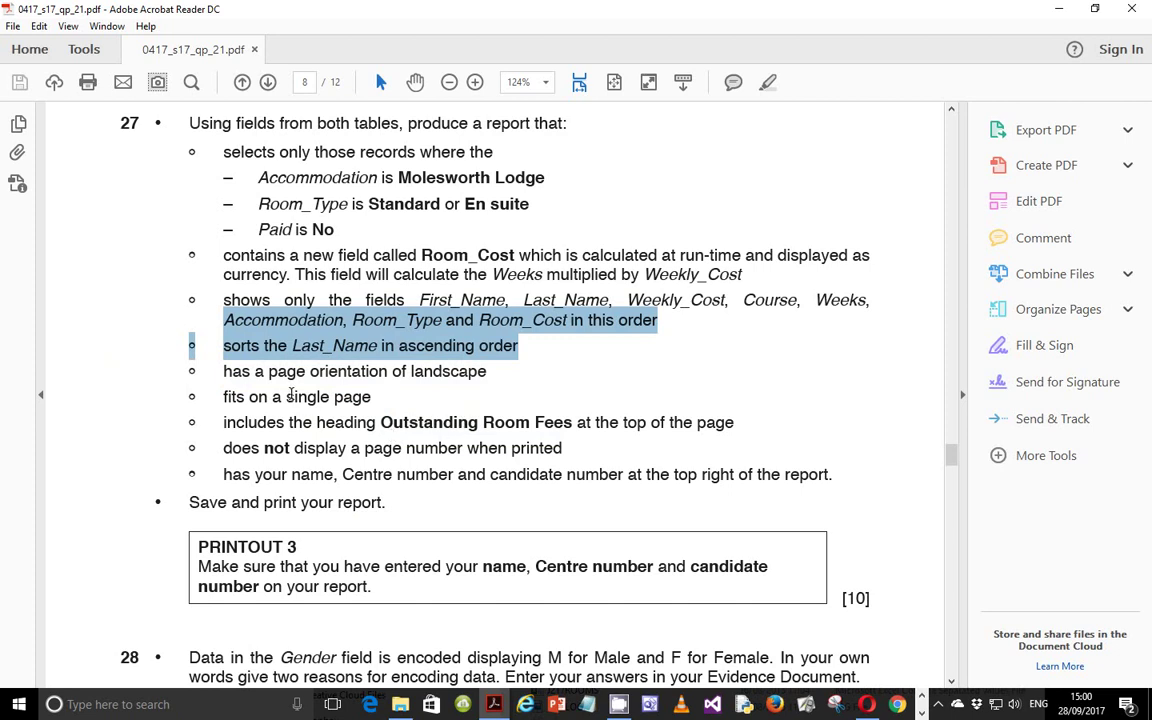
left_click_drag(225, 371, 486, 396)
left_click_drag(518, 345, 251, 345)
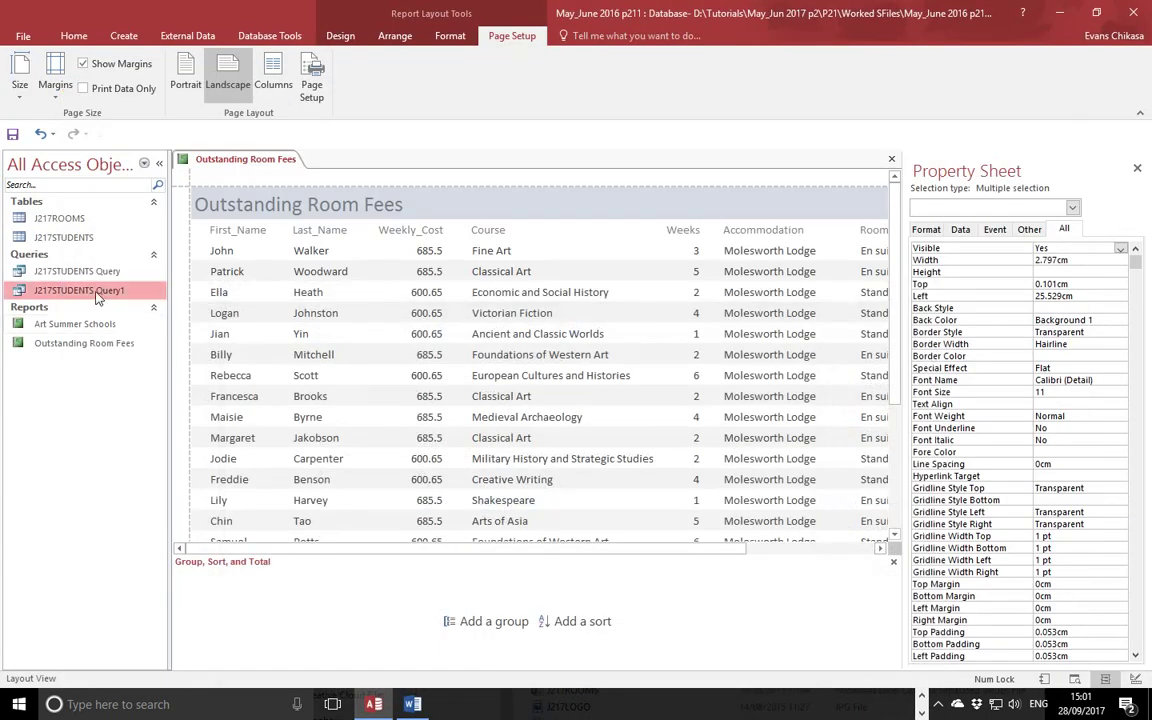
Open the Outstanding Room Fees report in Design View and sort it by Last_Name in ascending order.
right_click(82, 344)
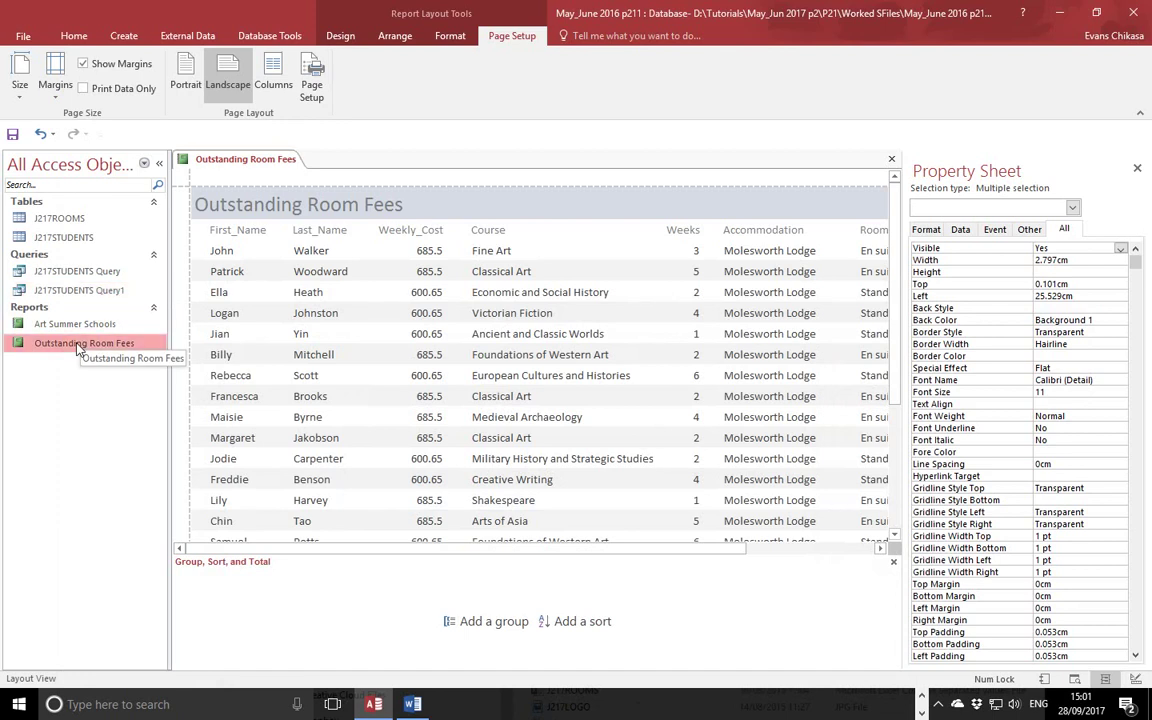
left_click(116, 392)
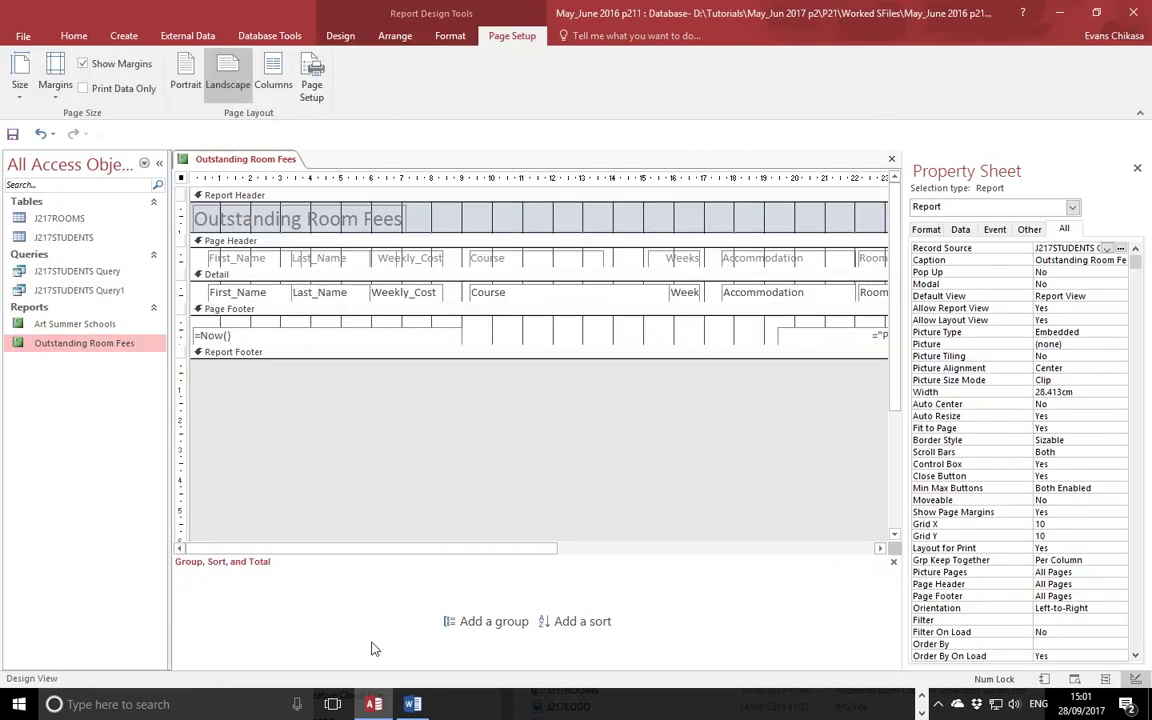
left_click(586, 633)
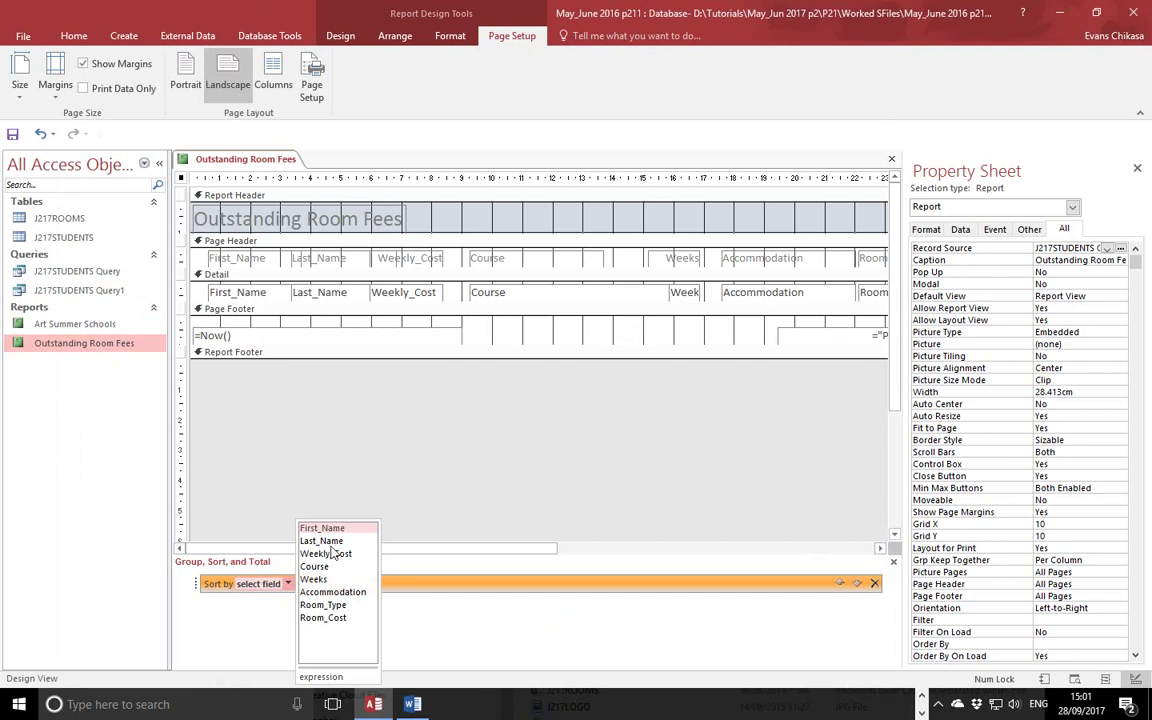
left_click(321, 540)
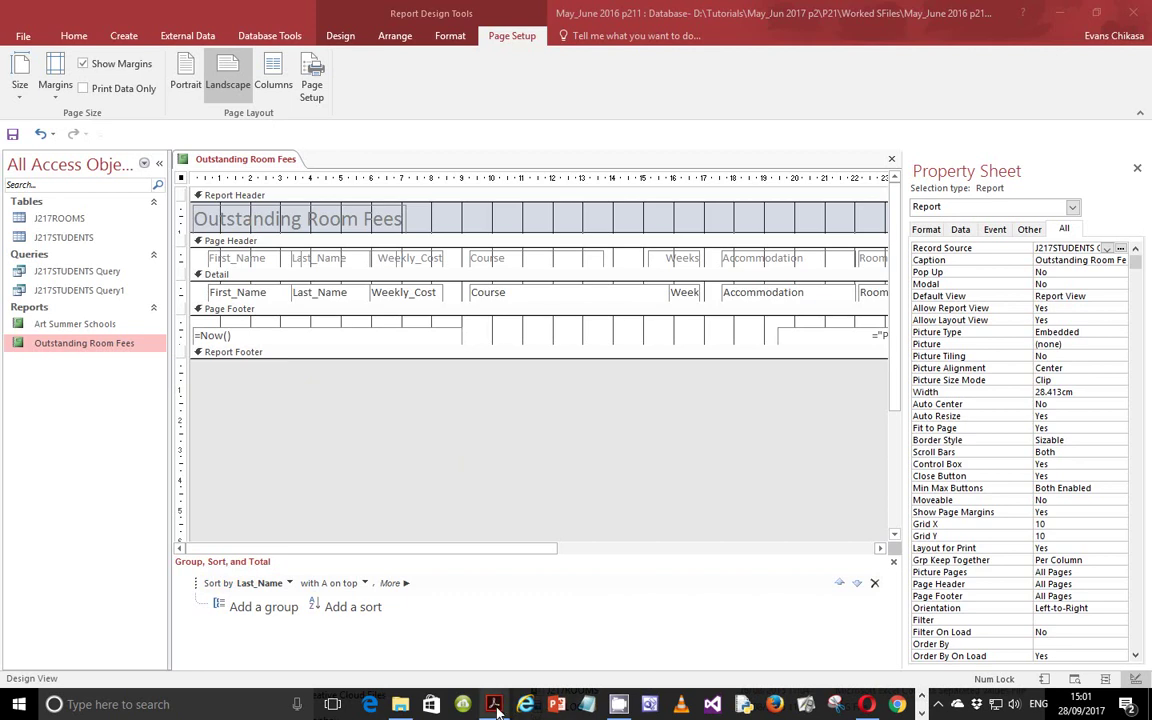
Reread the heading and page number requirements in the exam paper and delete the page number text box from the report's page footer.
left_click(493, 704)
left_click_drag(227, 422, 373, 423)
left_click_drag(223, 448, 563, 450)
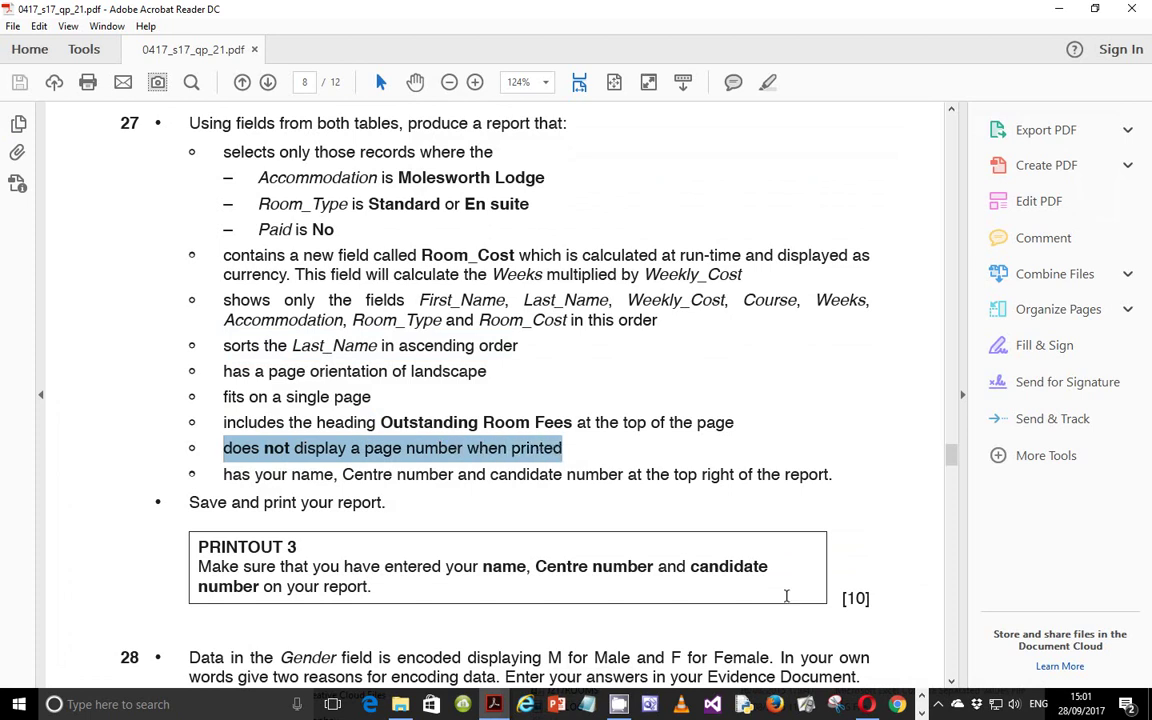
left_click(496, 705)
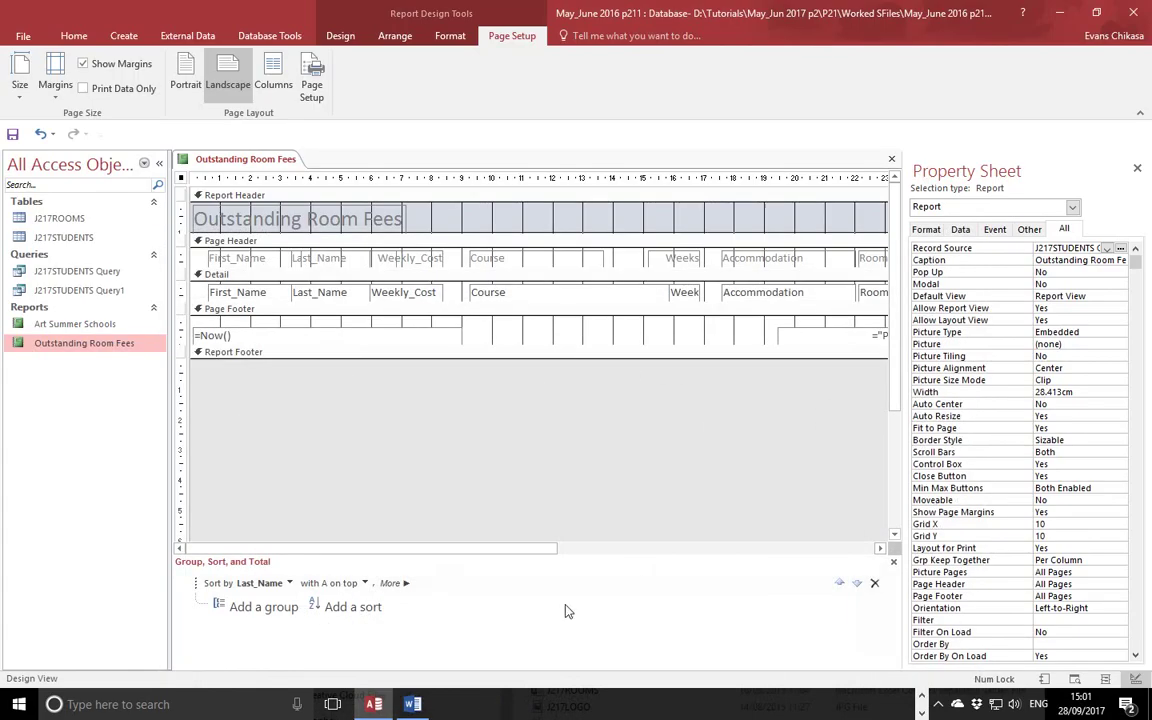
left_click_drag(566, 549, 728, 541)
left_click(655, 335)
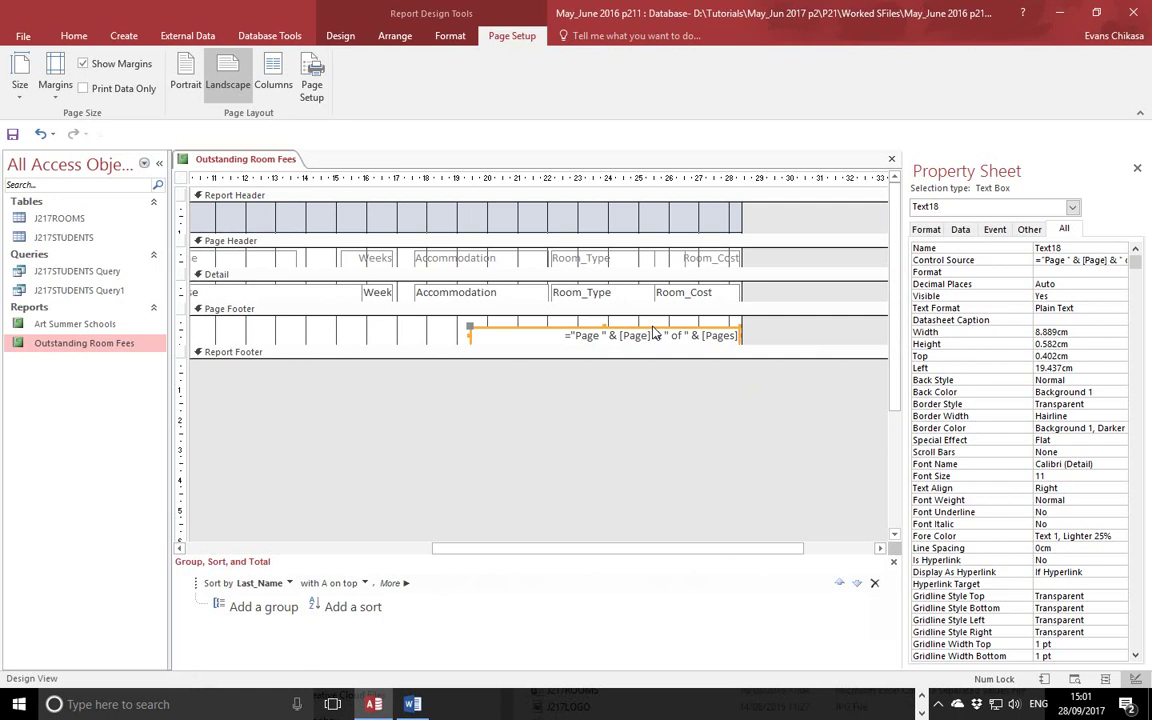
key("Delete")
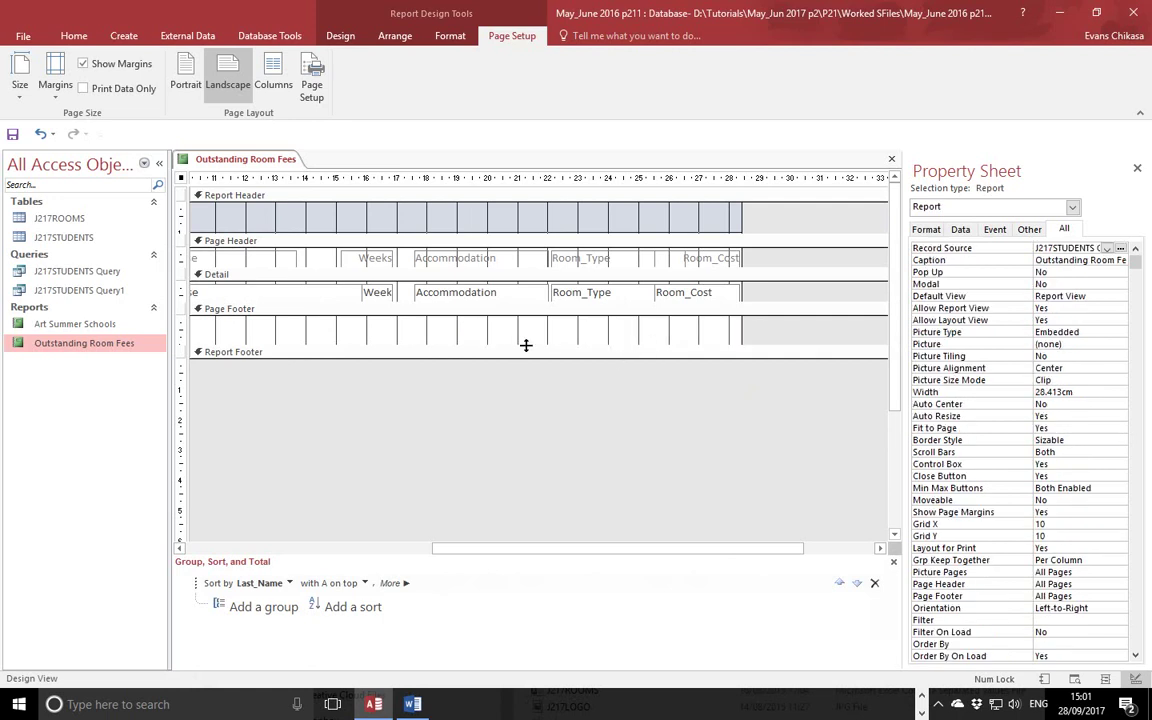
Add a label to the report header above Room_Type and Room_Cost, containing the candidate's name, Centre number and candidate number.
left_click(413, 704)
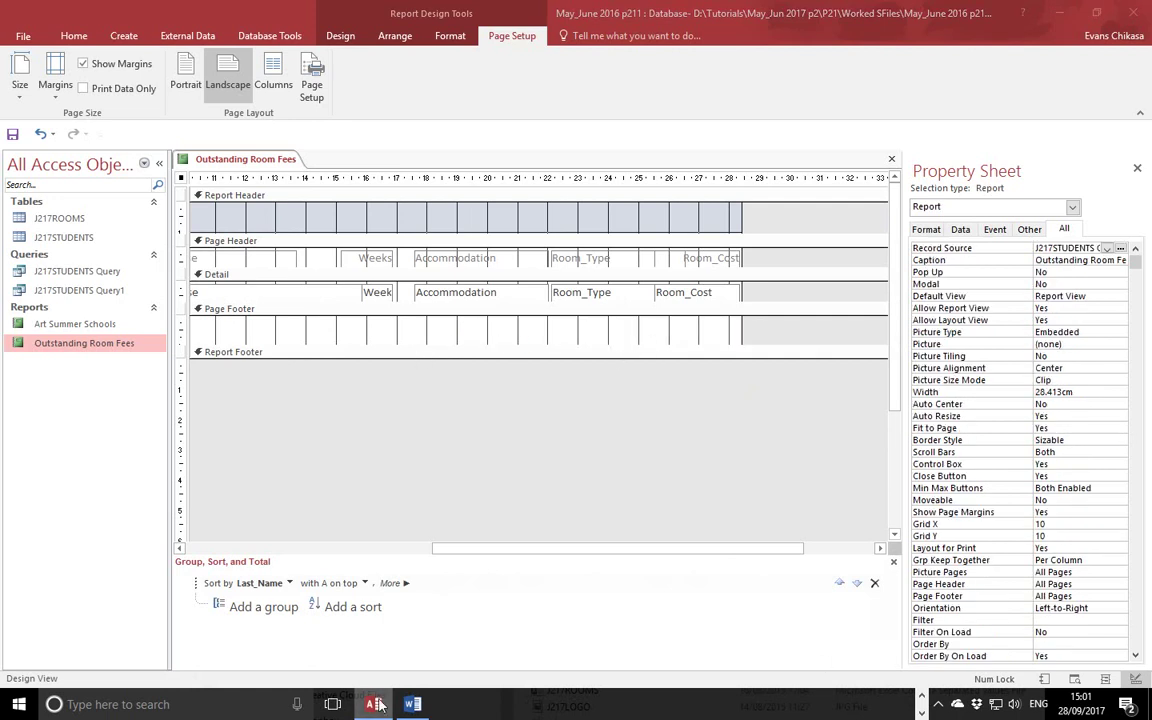
left_click(373, 704)
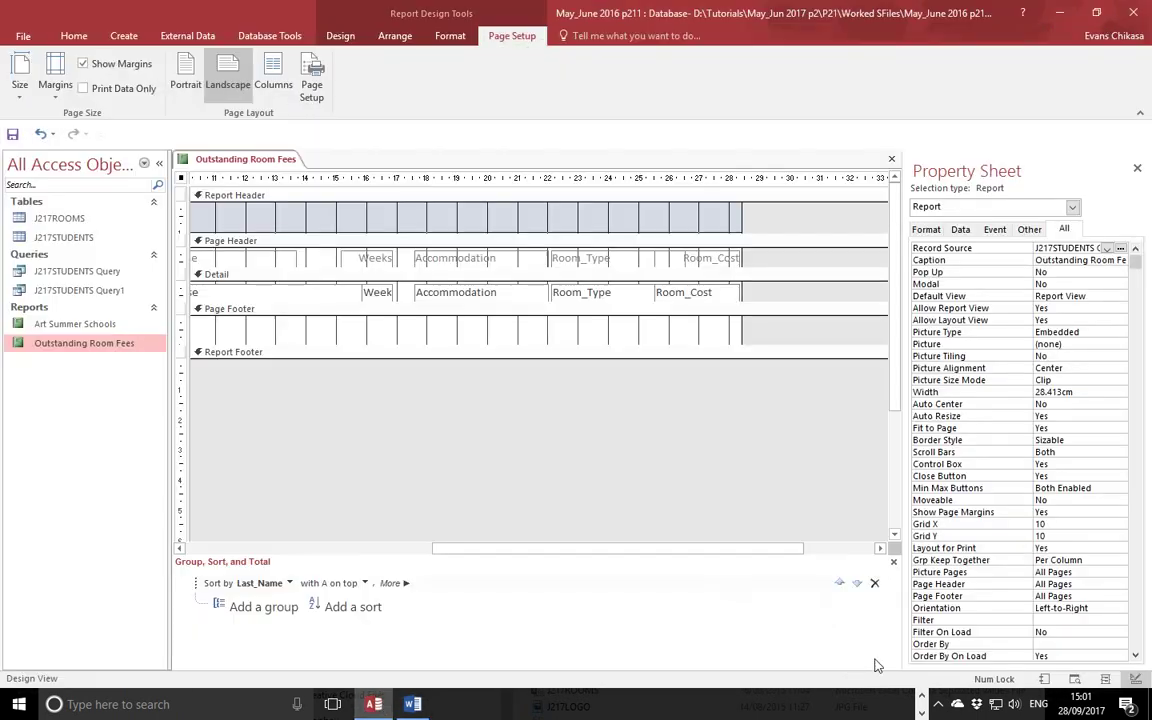
left_click(494, 704)
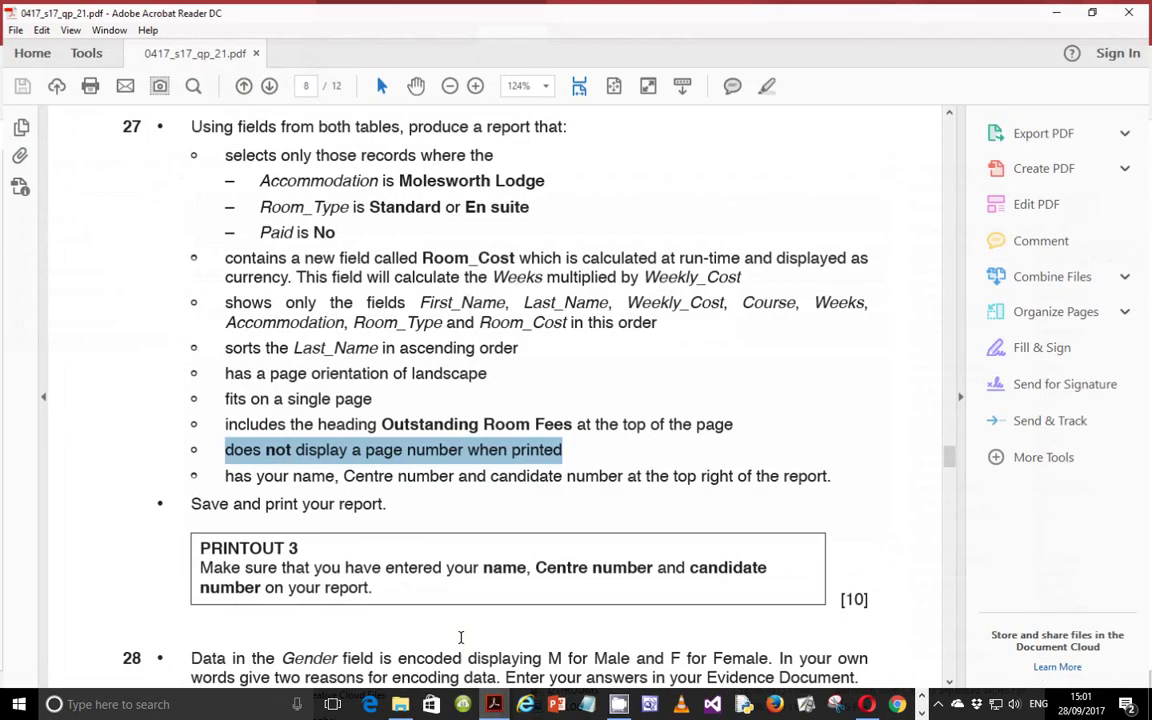
scroll(406, 483, "down", 1)
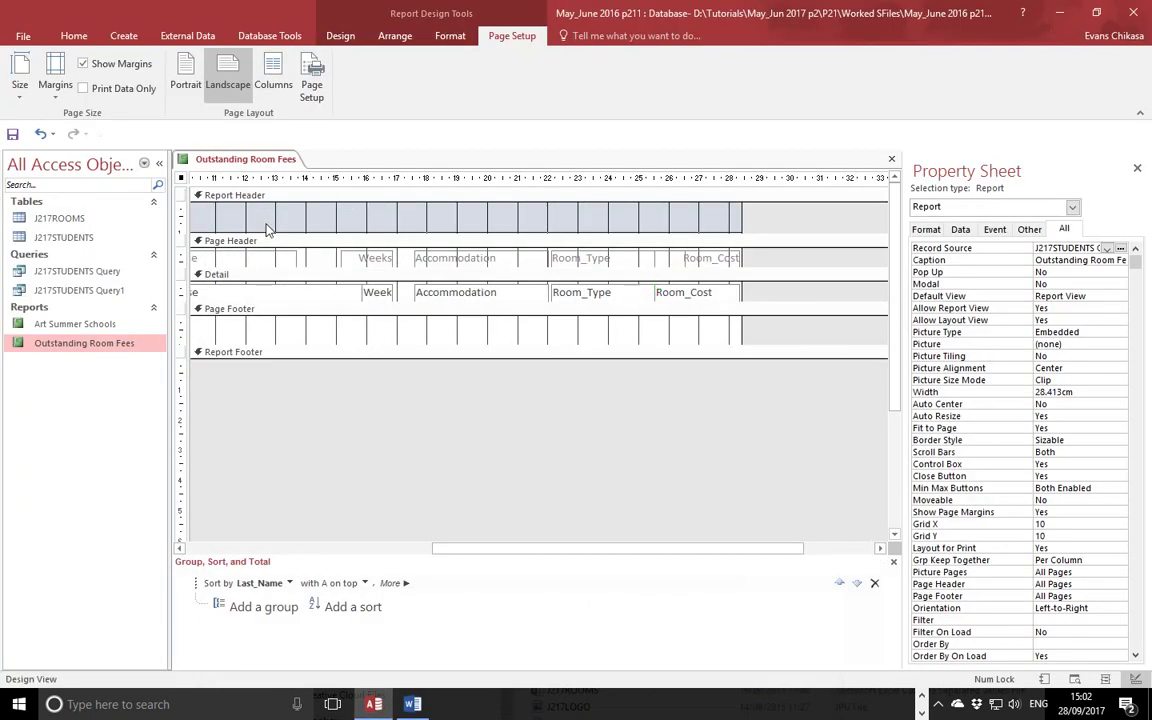
mouse_move(501, 547)
left_mouse_down()
mouse_move(330, 545)
mouse_move(483, 546)
left_mouse_up()
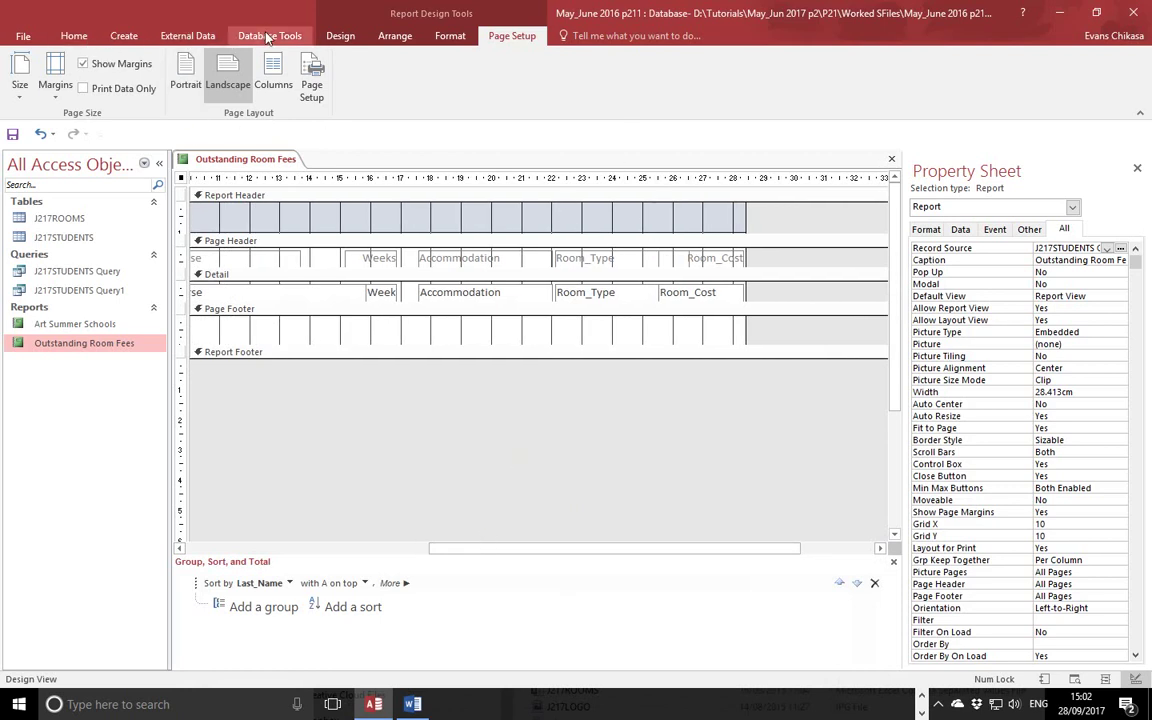
left_click(338, 37)
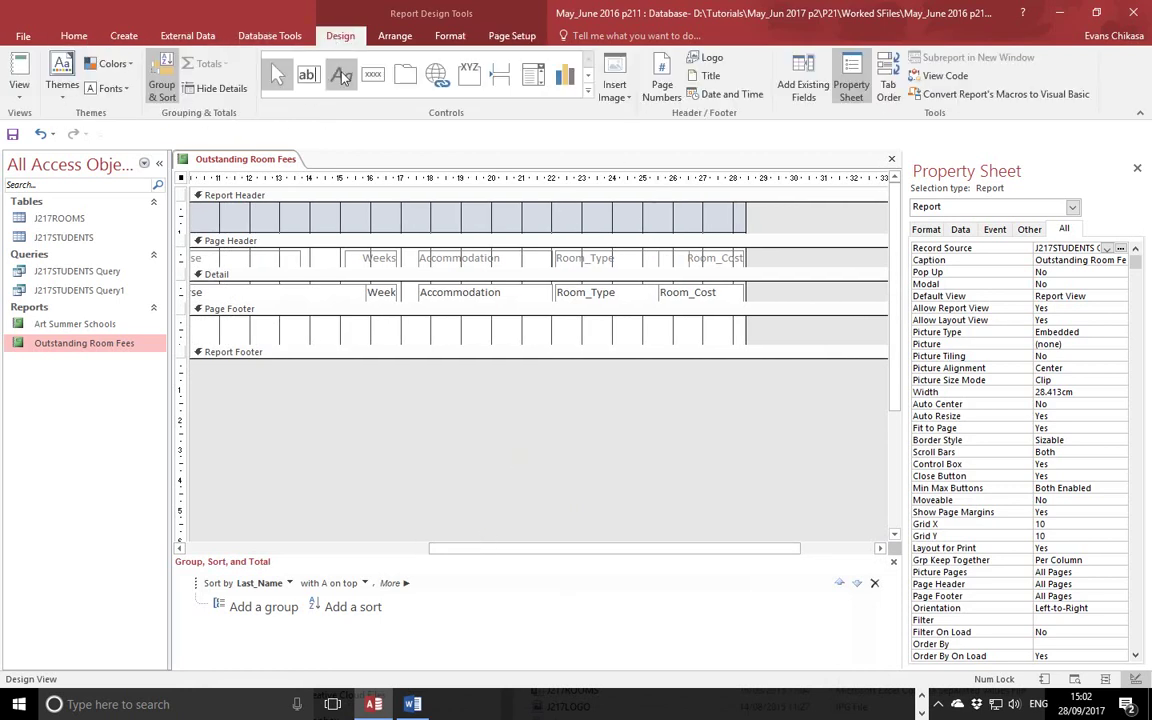
left_click(341, 74)
left_click_drag(553, 208, 729, 225)
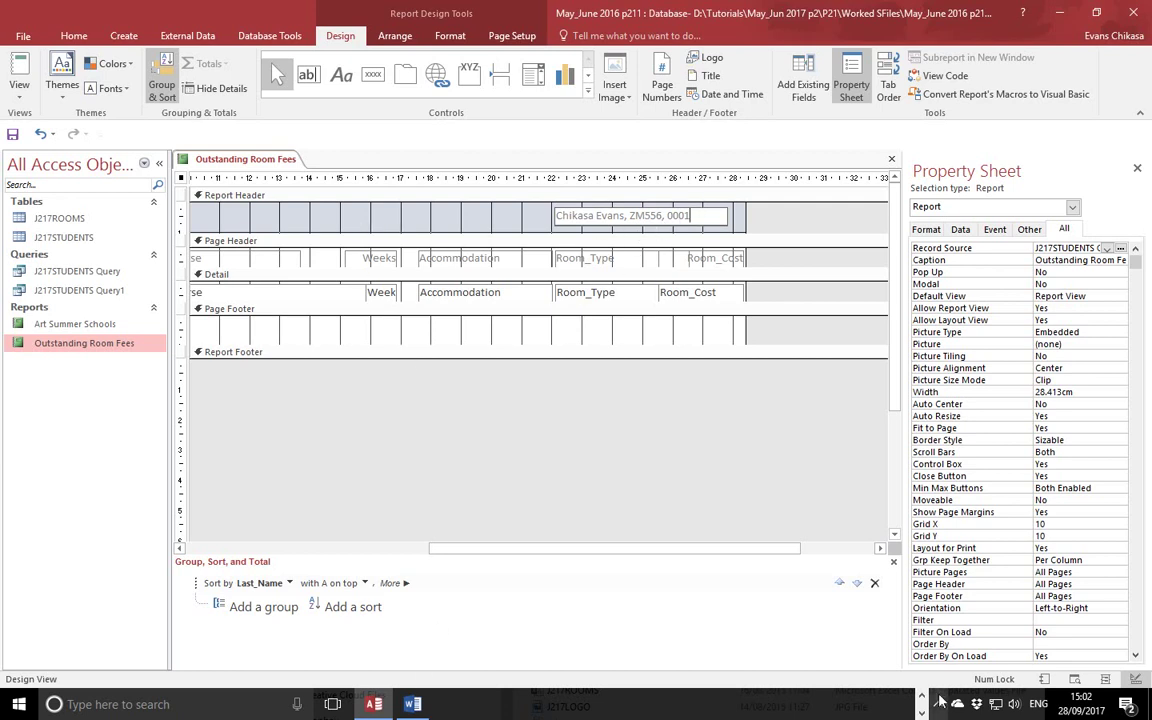
Review question 27's requirements in the exam paper, from the Last_Name sort to the candidate details, and return to the report in Access.
key("alt+Tab")
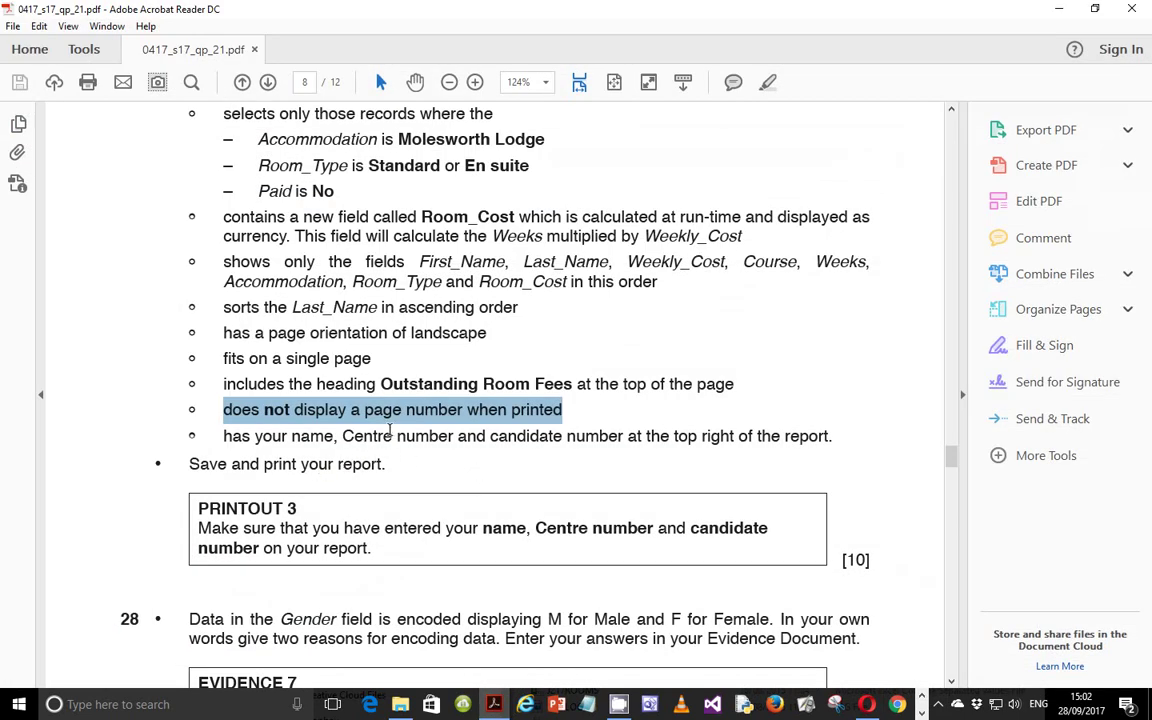
scroll(389, 430, "up", 1)
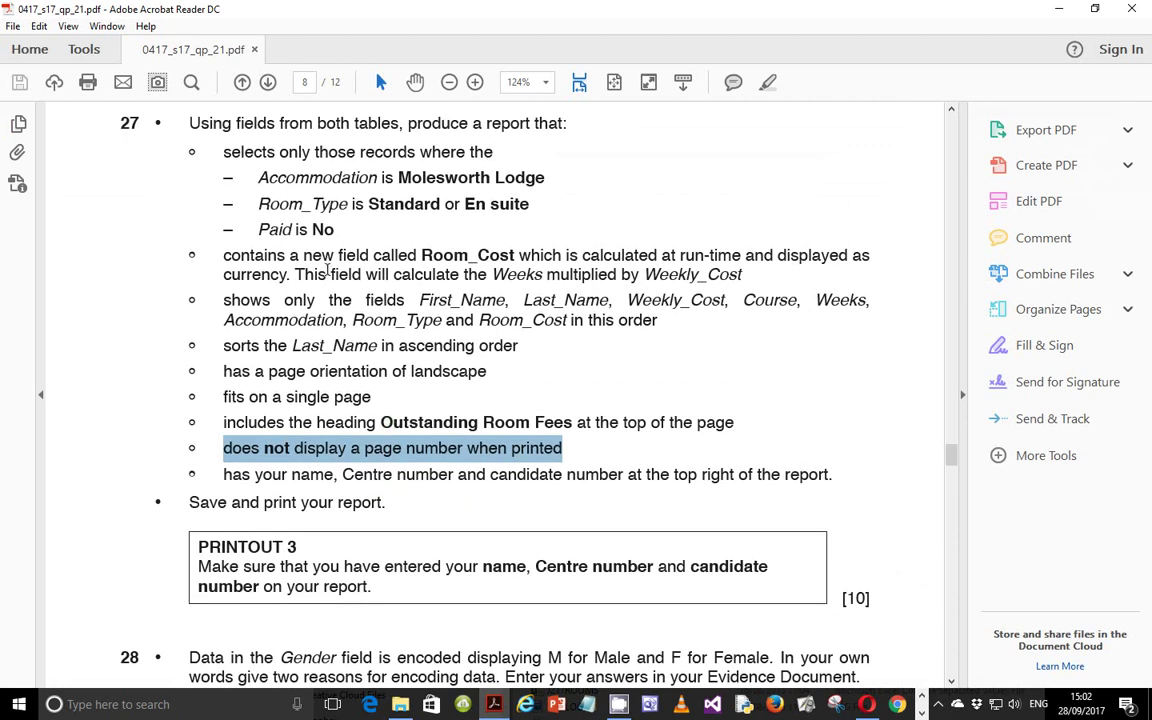
left_click_drag(223, 346, 519, 346)
left_click_drag(219, 370, 464, 372)
left_click_drag(223, 397, 371, 397)
left_click(222, 422)
left_click_drag(222, 422, 619, 423)
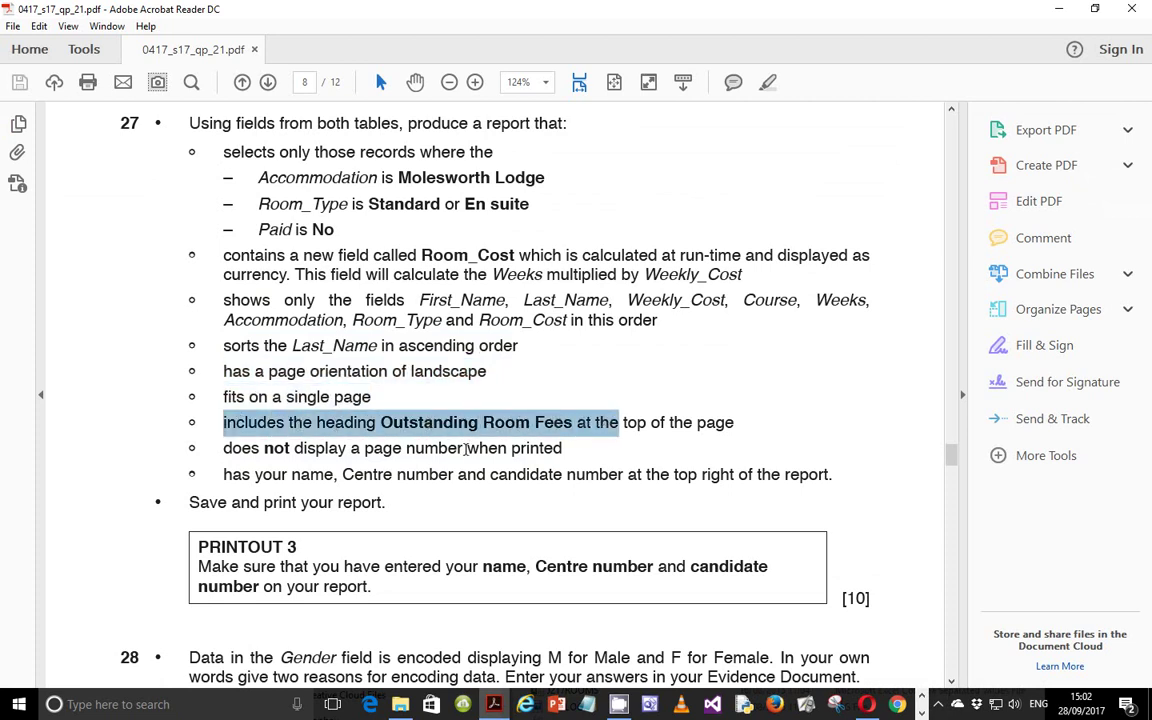
left_click_drag(223, 448, 566, 450)
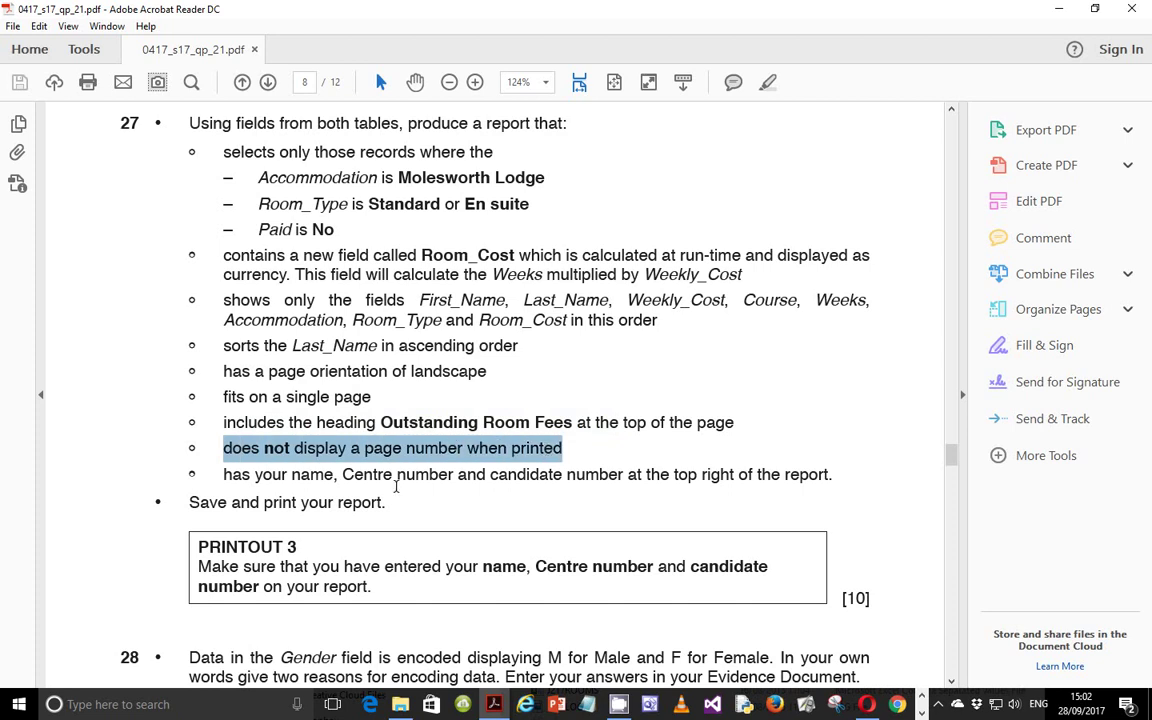
left_click_drag(222, 475, 486, 476)
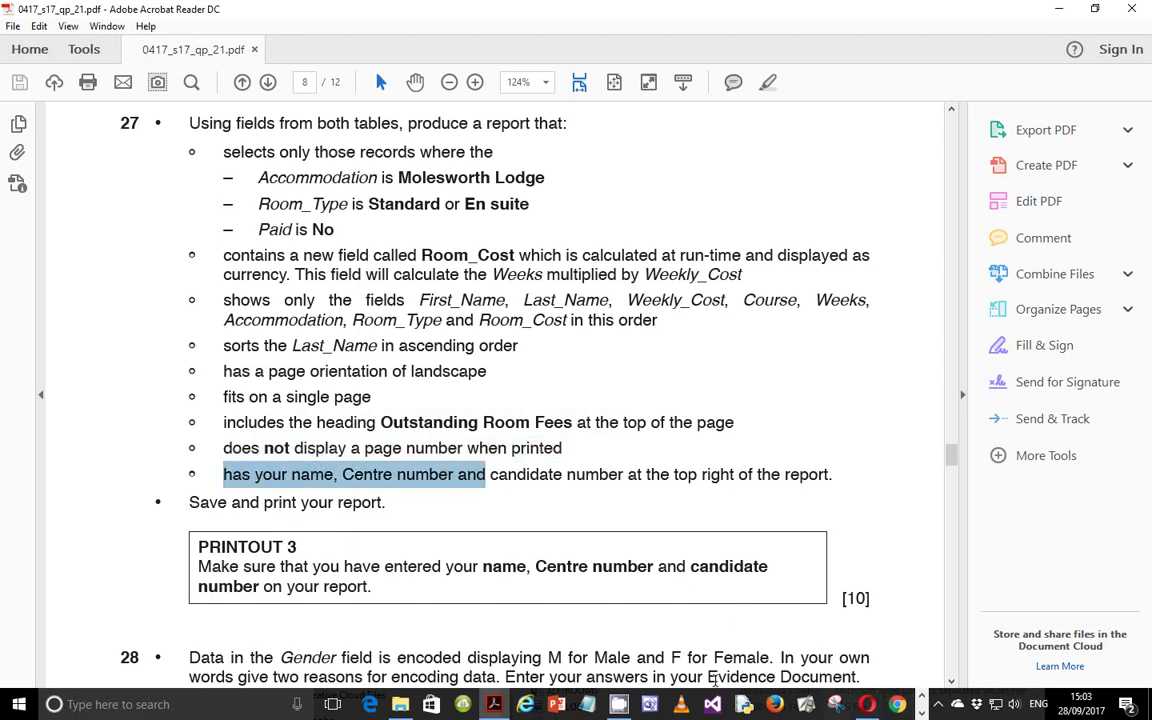
mouse_move(505, 704)
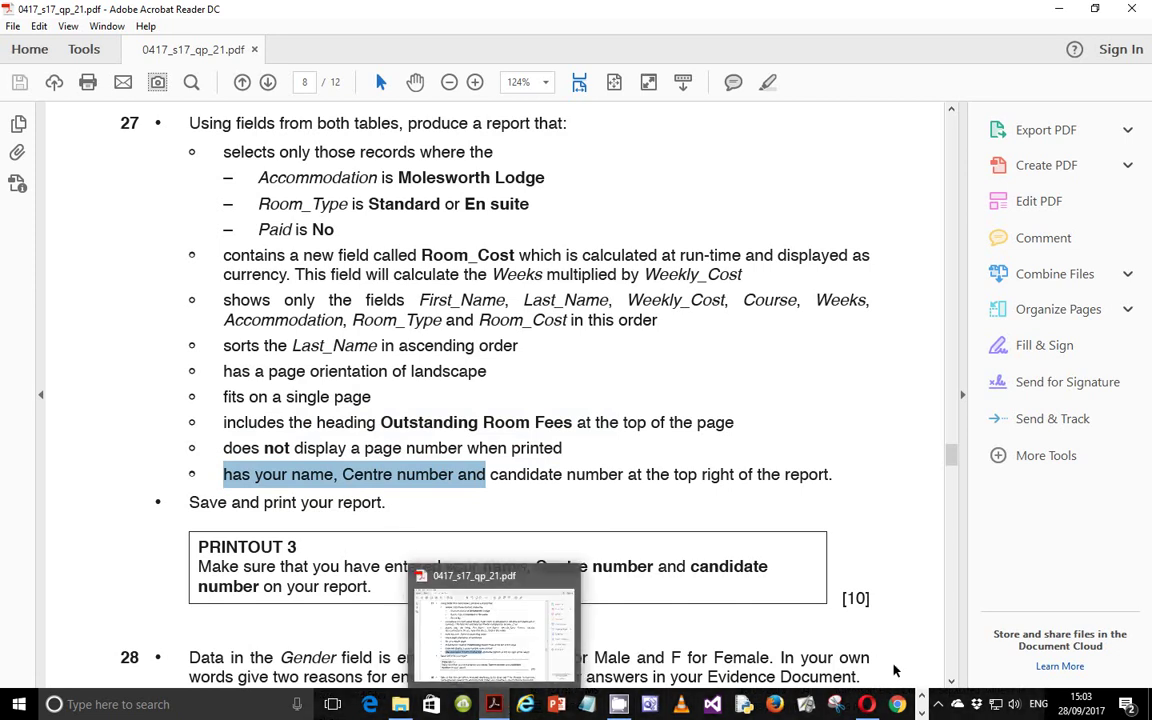
left_click(333, 704)
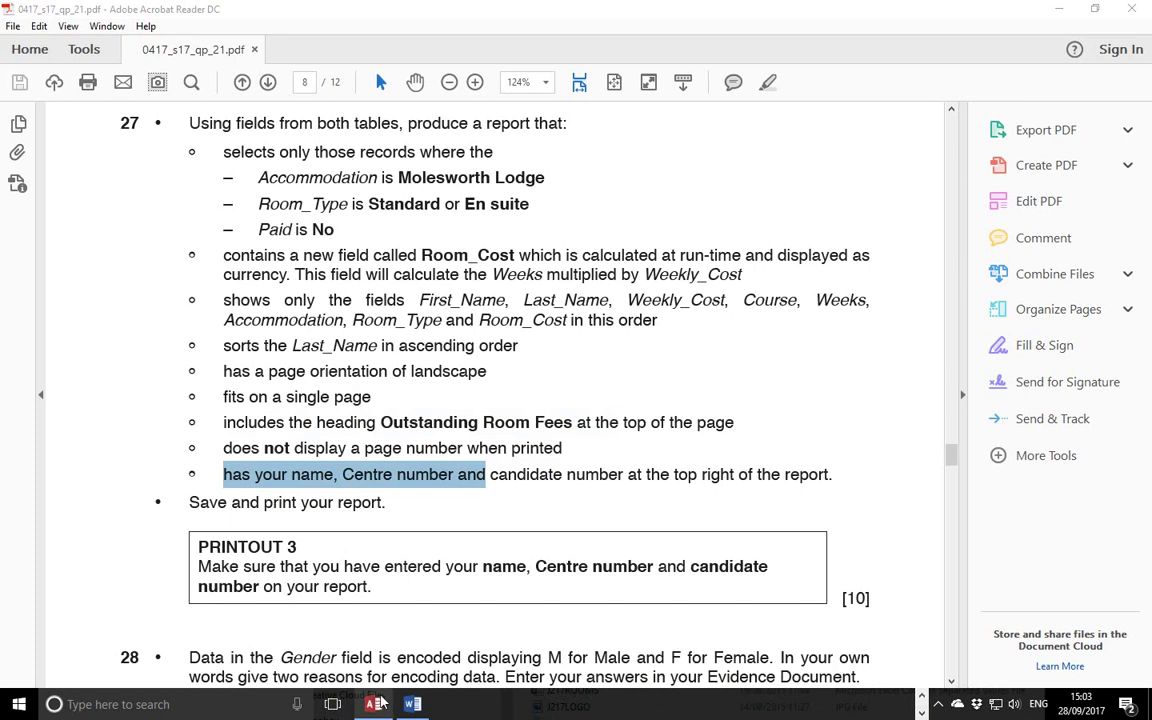
left_click(330, 470)
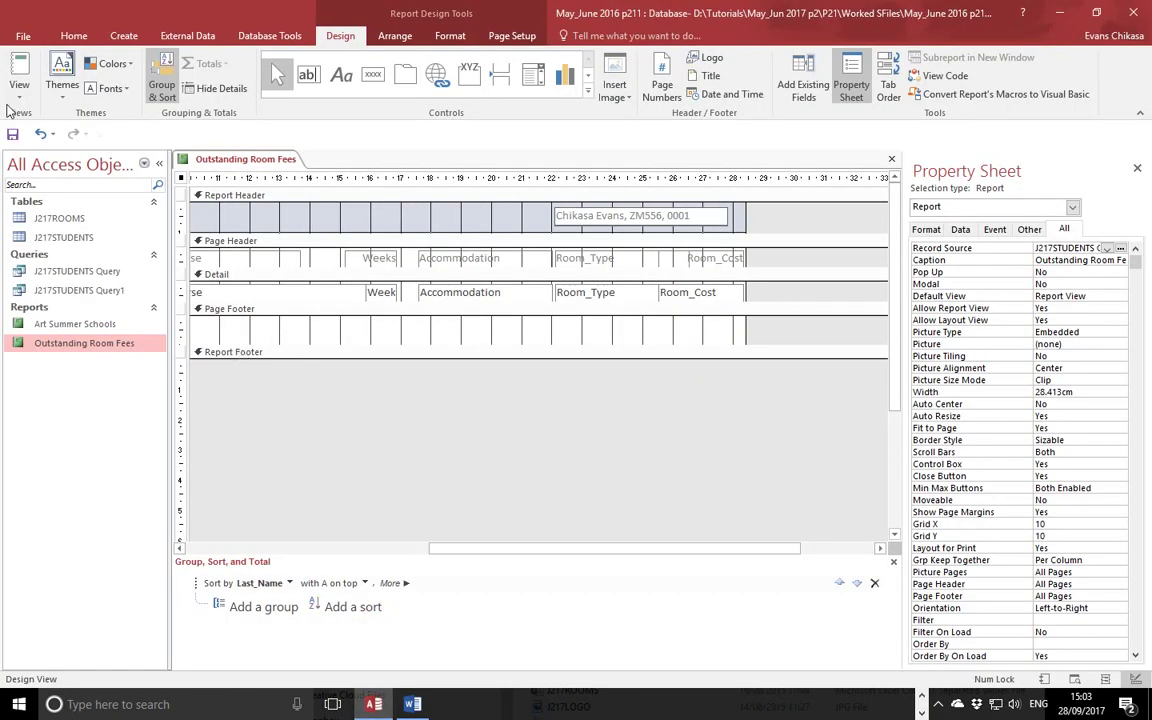
left_click(23, 35)
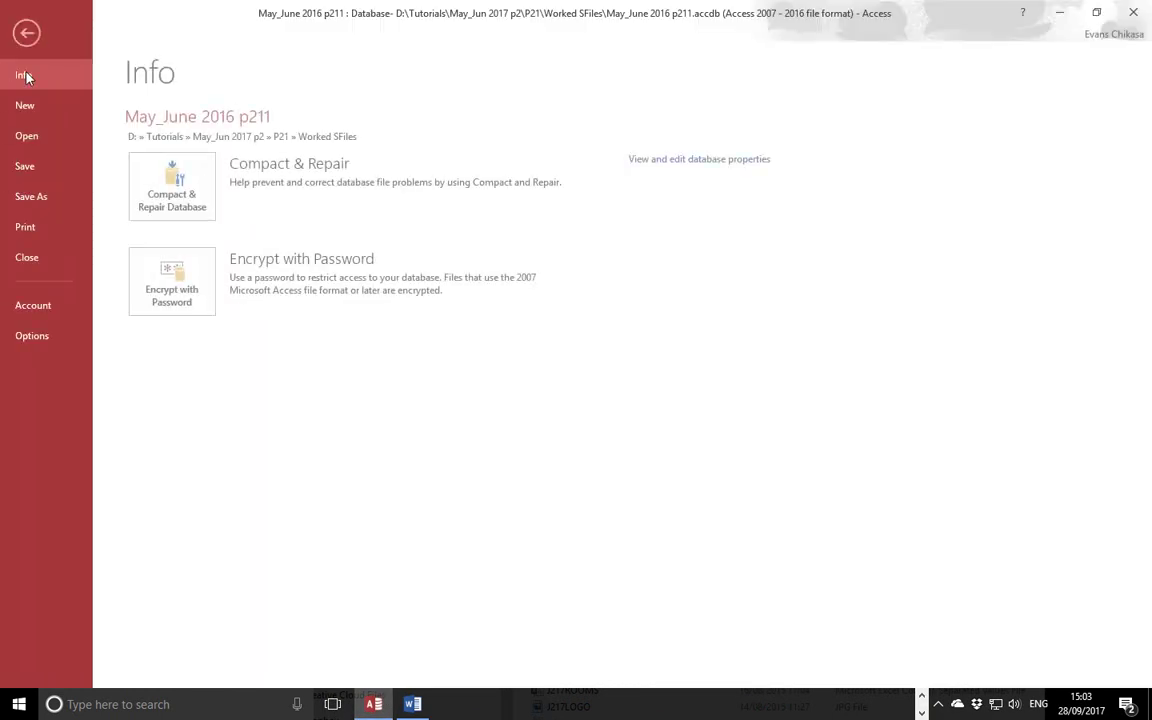
left_click(30, 230)
left_click(244, 199)
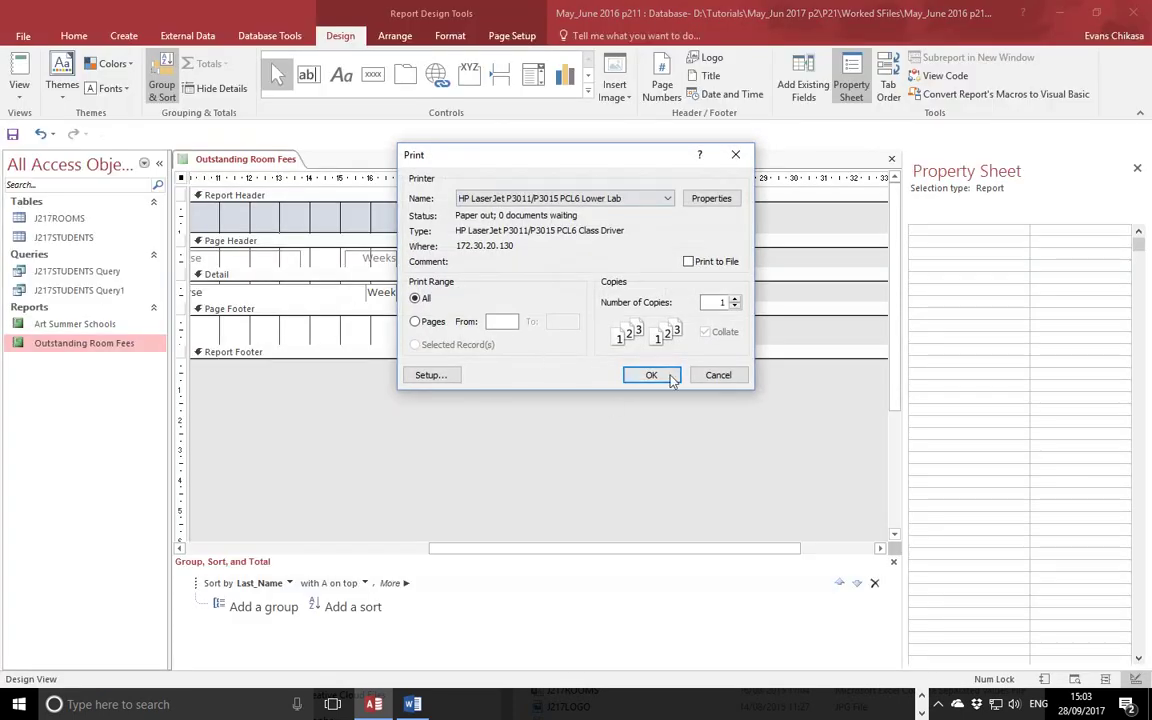
left_click(716, 376)
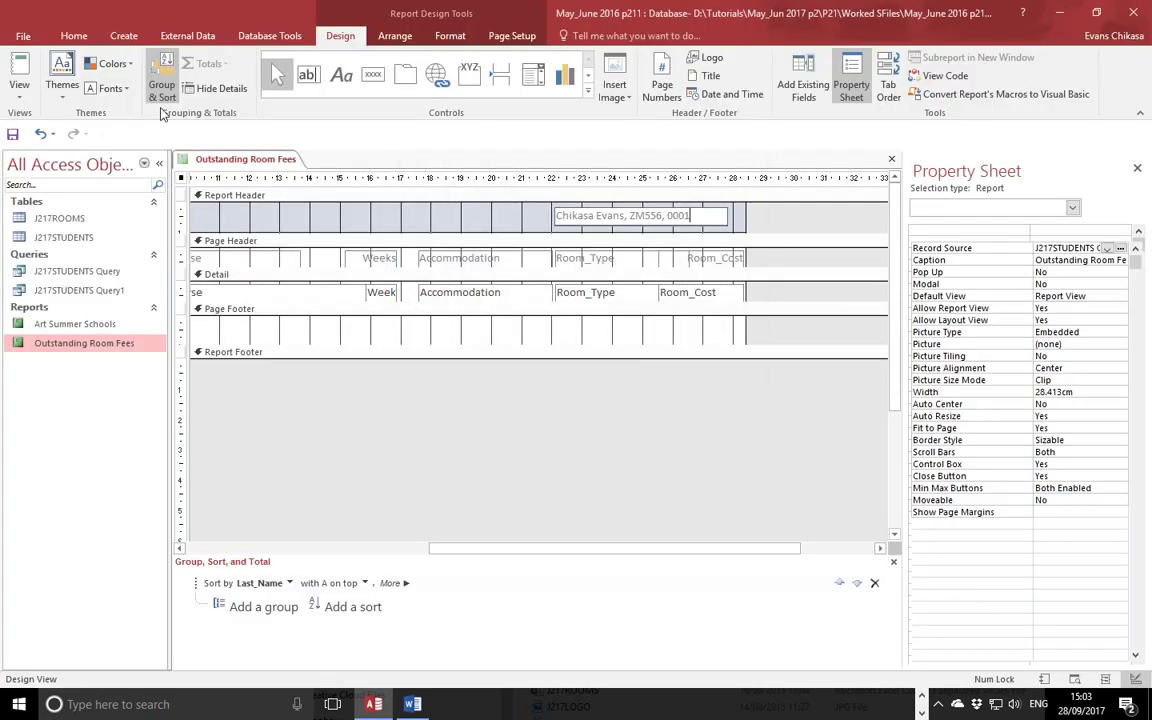
Open the print preview of the Outstanding Room Fees report and examine the whole page down to the footer.
left_click(21, 41)
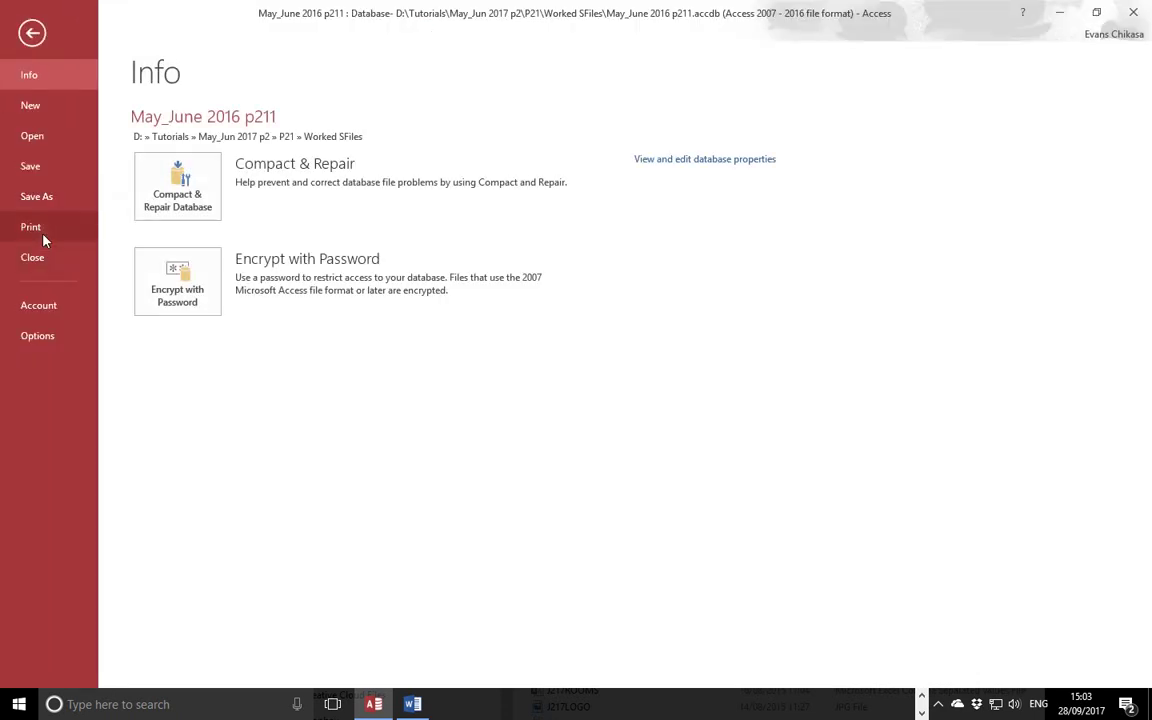
left_click(38, 227)
left_click(307, 288)
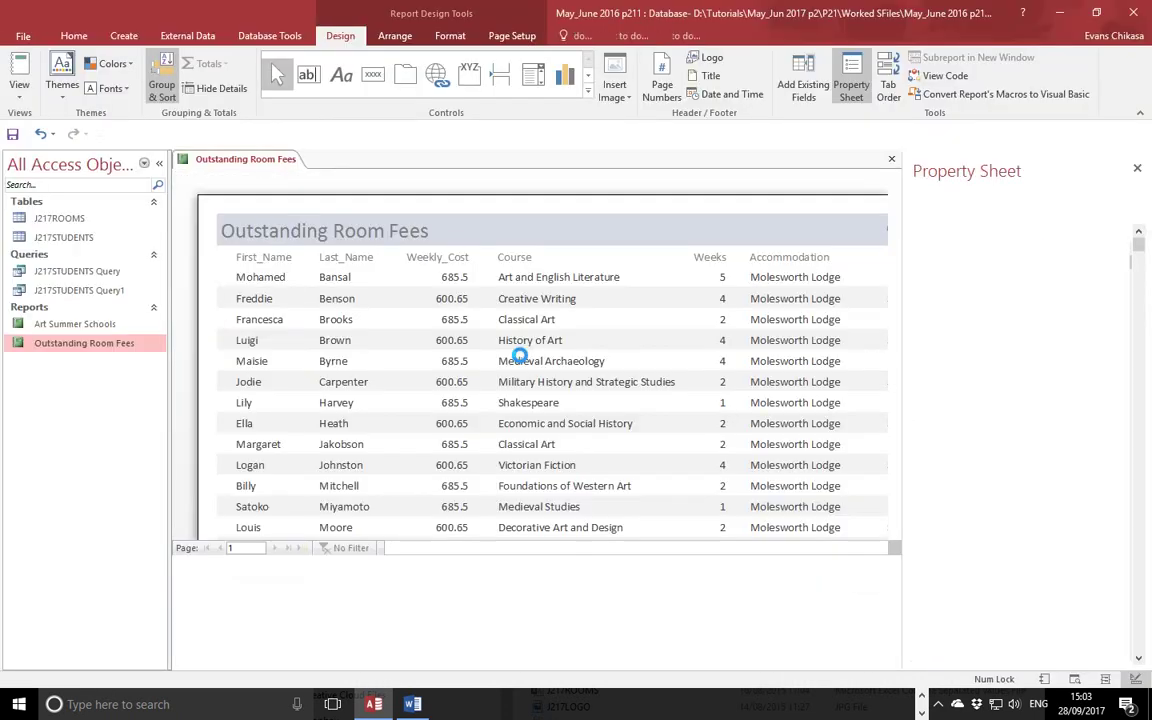
scroll(697, 328, "down", 6)
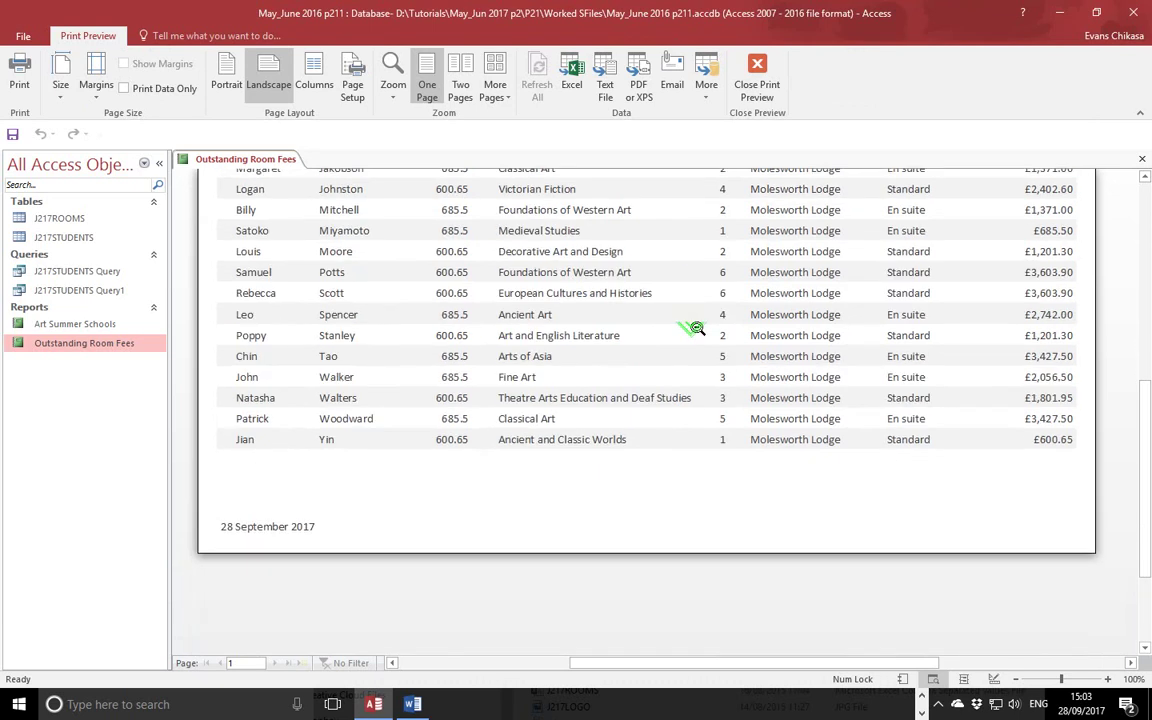
scroll(697, 328, "up", 2)
scroll(697, 328, "up", 4)
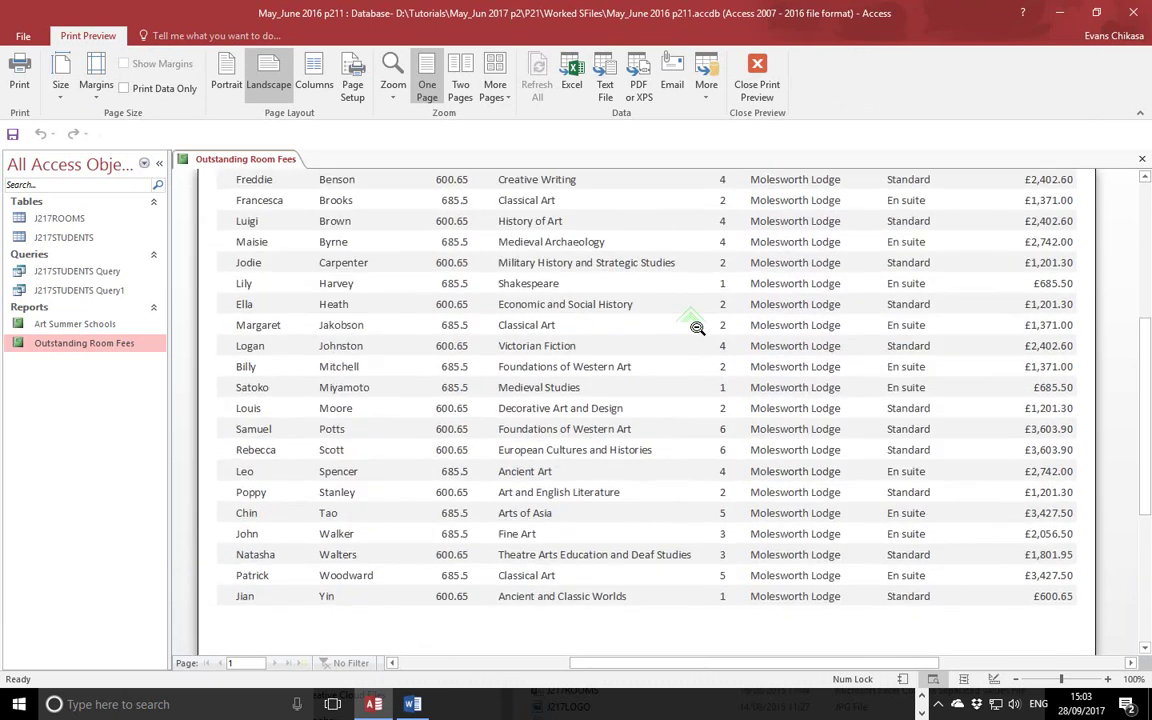
Switch to the exam paper in Acrobat Reader and review question 27's report and printout requirements, then questions 28 and 29.
scroll(697, 328, "down", 3)
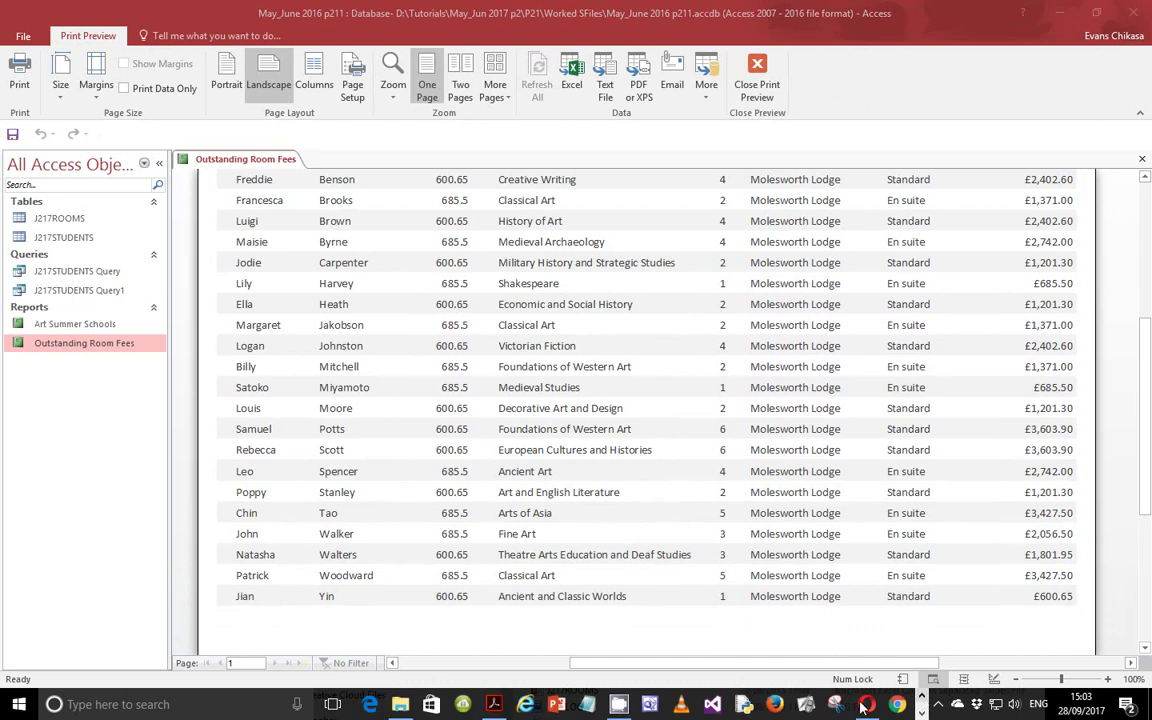
left_click(494, 704)
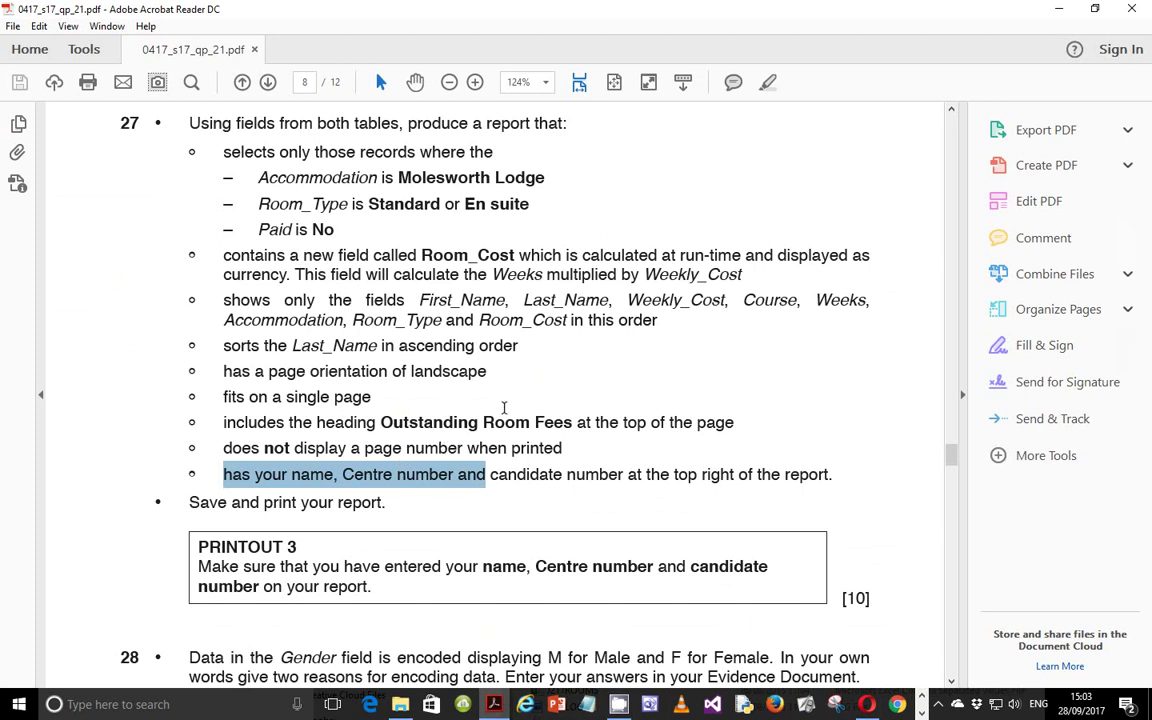
scroll(504, 407, "up", 3)
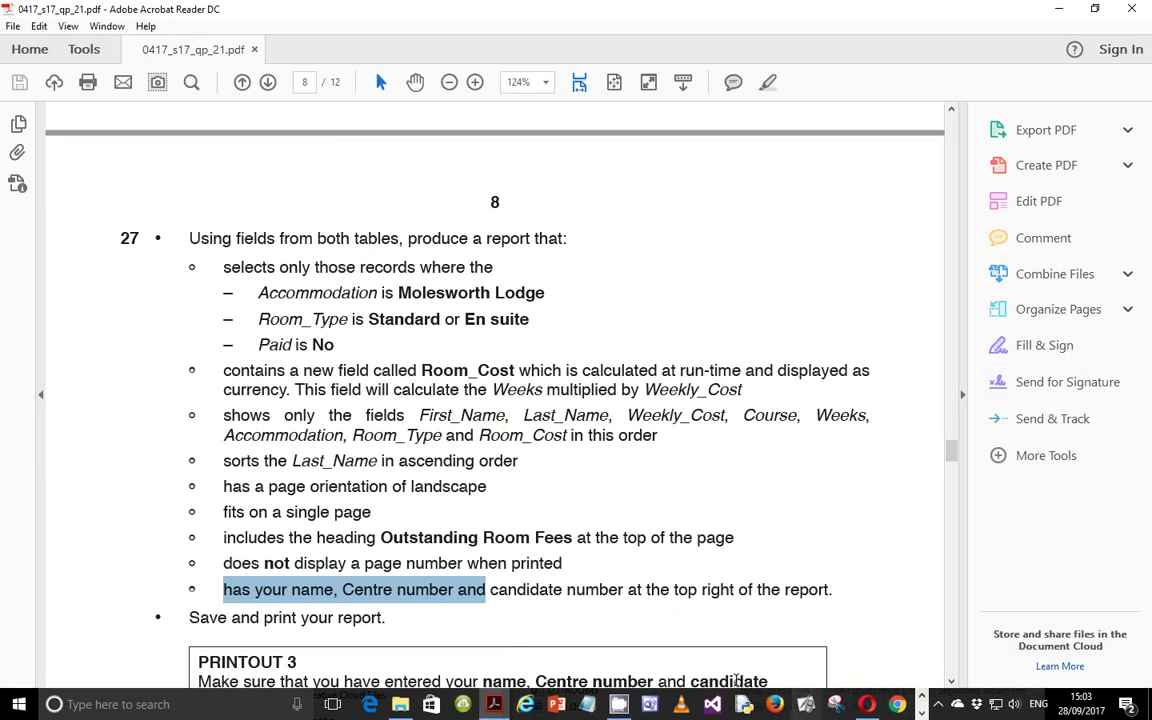
scroll(396, 417, "down", 4)
scroll(396, 417, "down", 3)
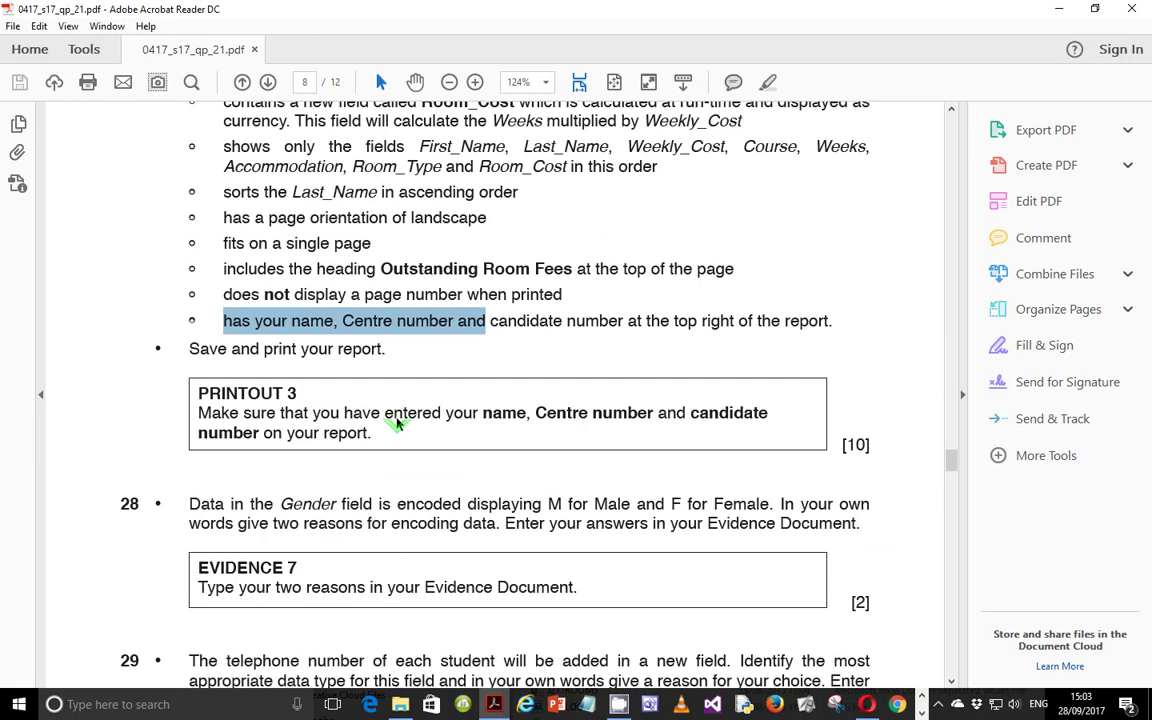
scroll(396, 420, "down", 5)
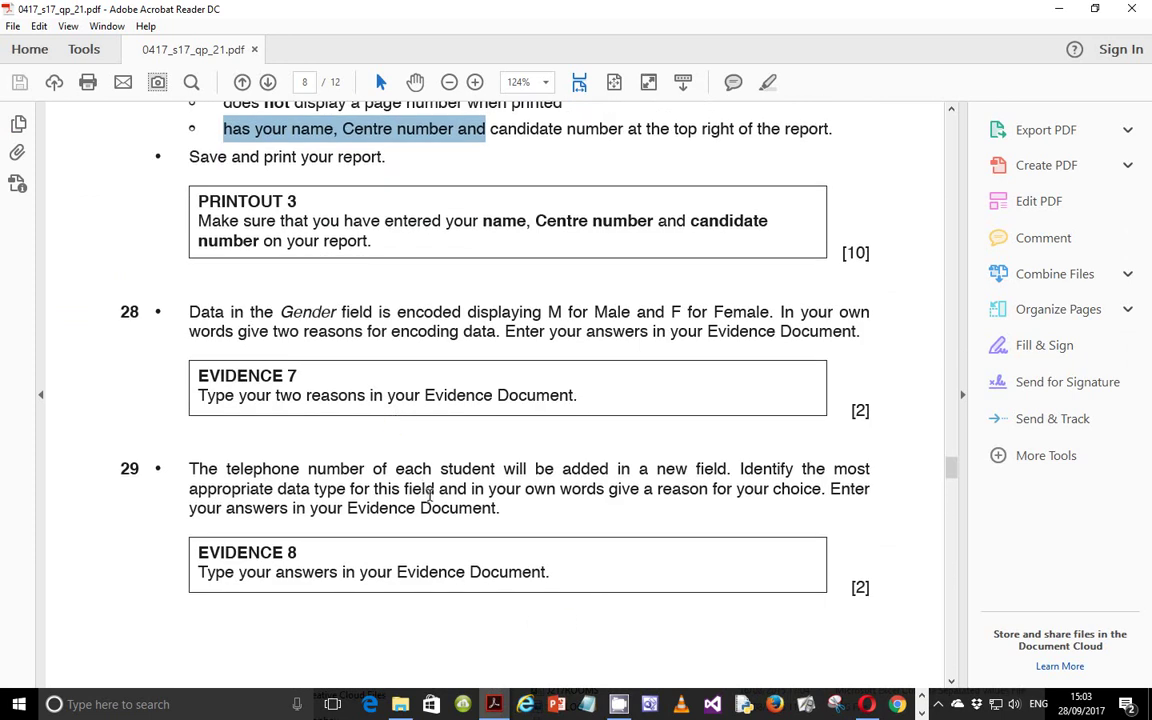
scroll(424, 487, "down", 20)
scroll(431, 500, "up", 20)
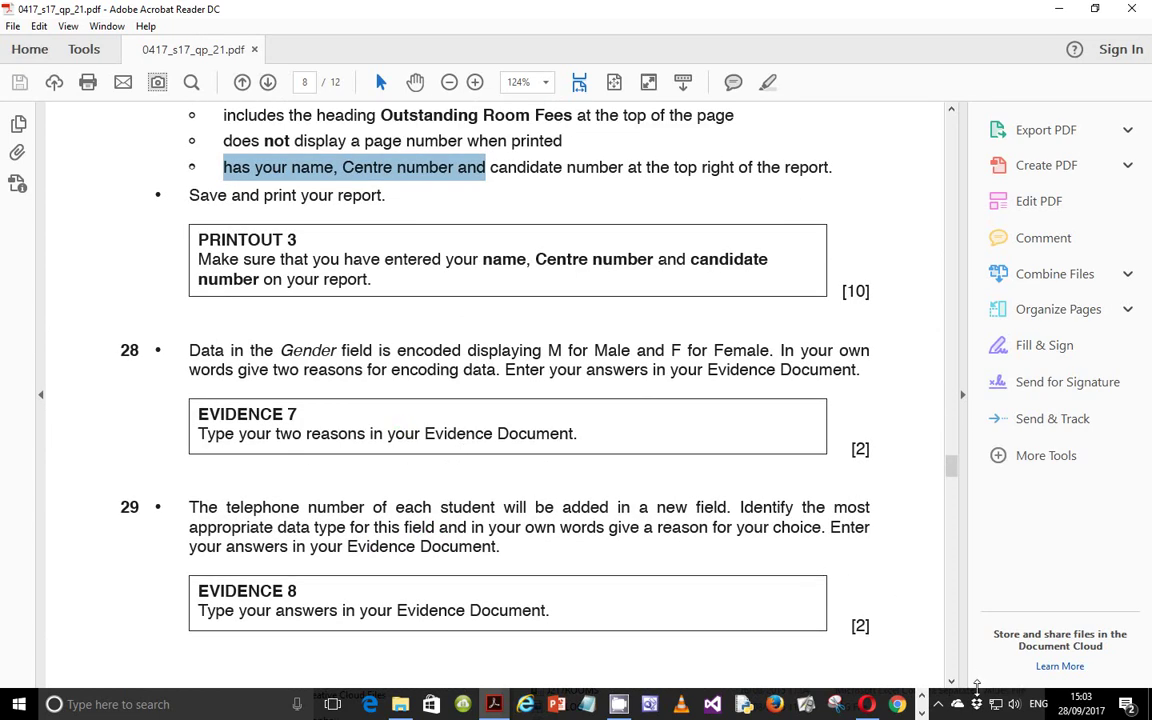
left_click(938, 704)
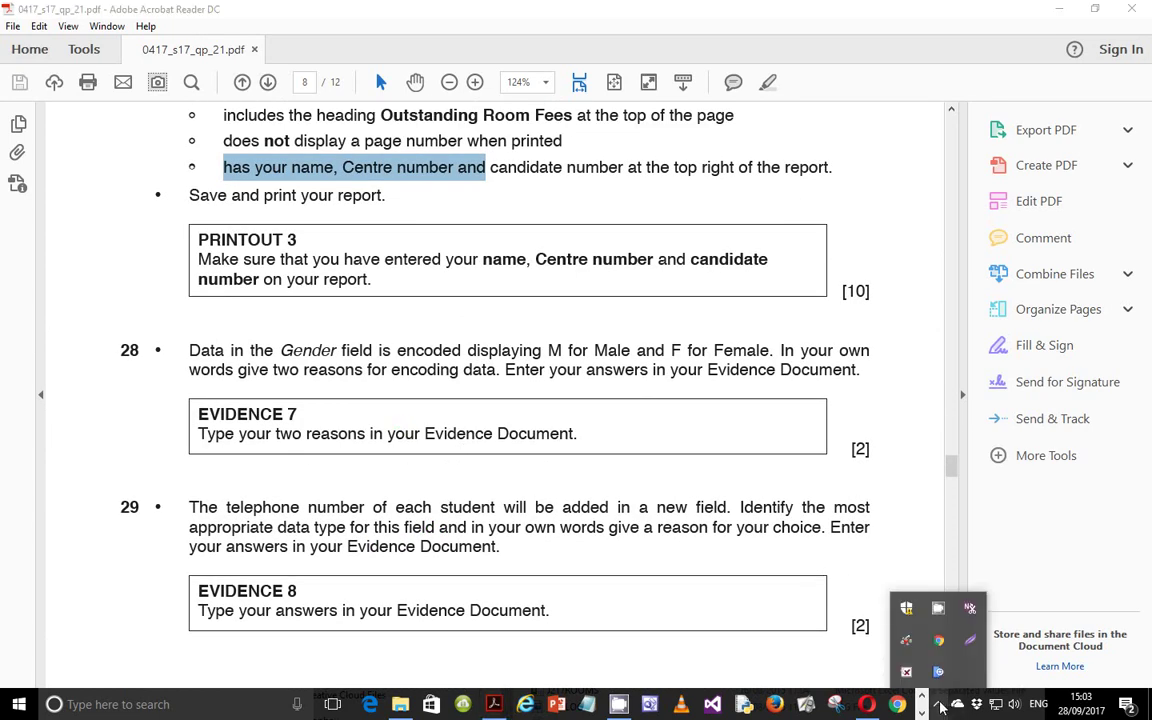
left_click(941, 617)
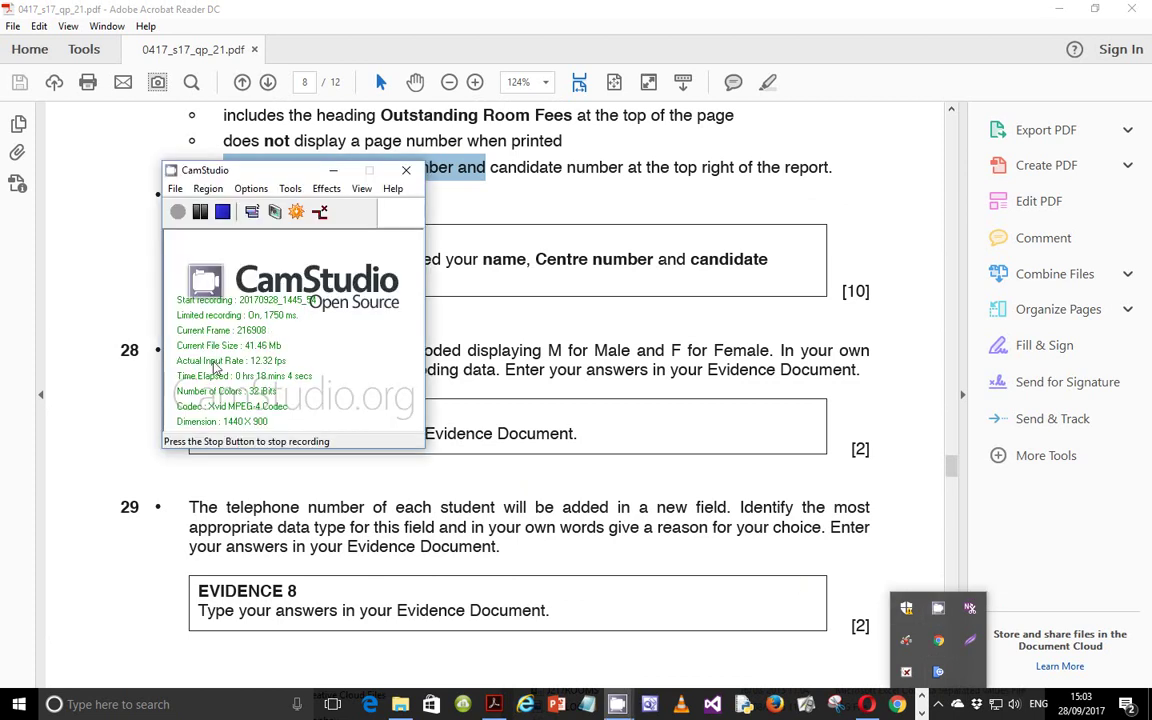